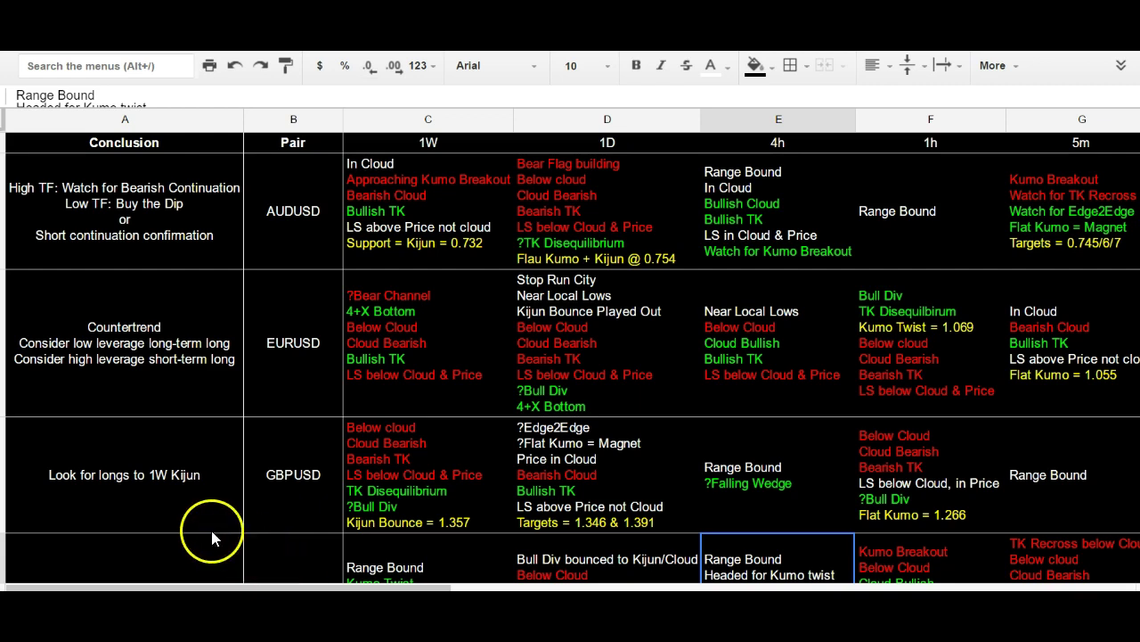
# Look over the multi-timeframe summary of the currency pairs and select the AUDUSD cell
pyautogui.click(276, 222)
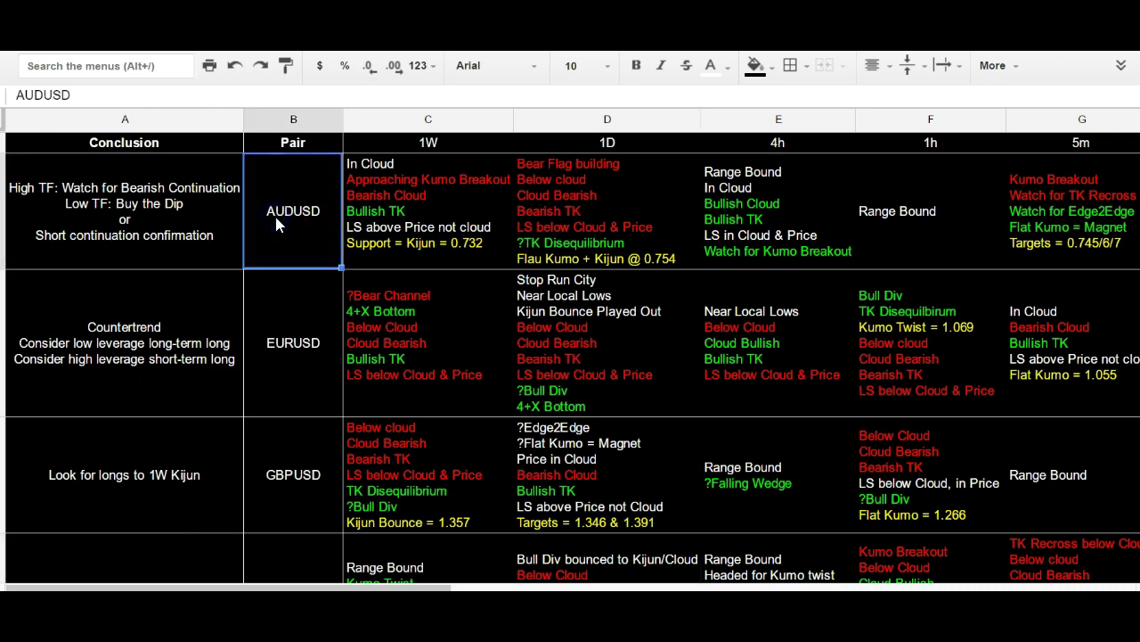
pyautogui.scroll(-3, 276, 223)
pyautogui.scroll(3, 274, 213)
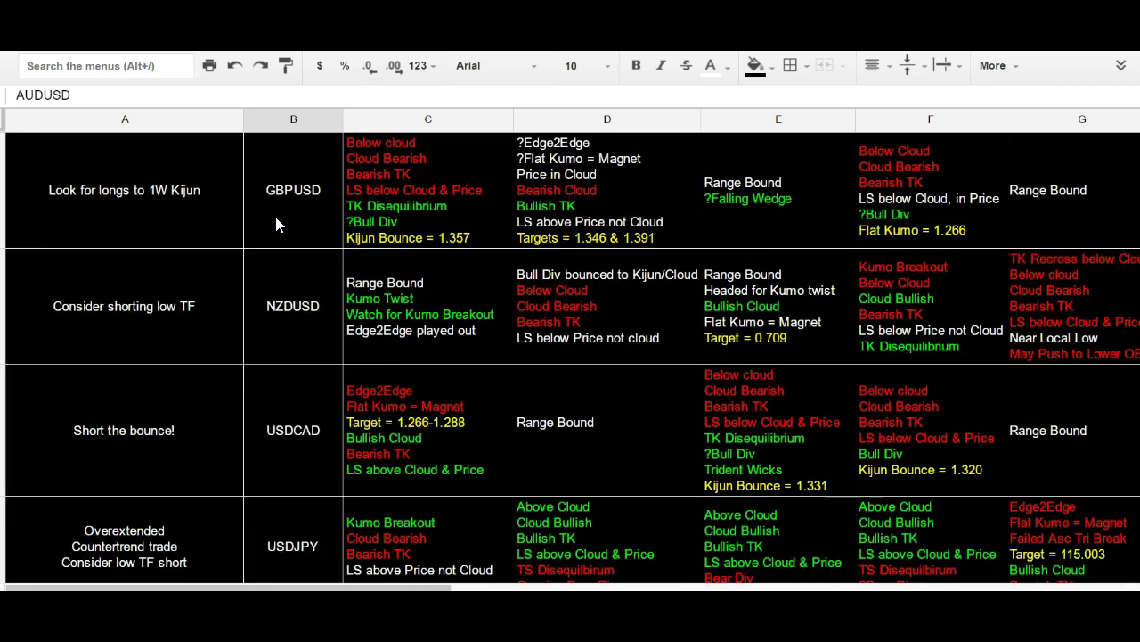
pyautogui.click(281, 230)
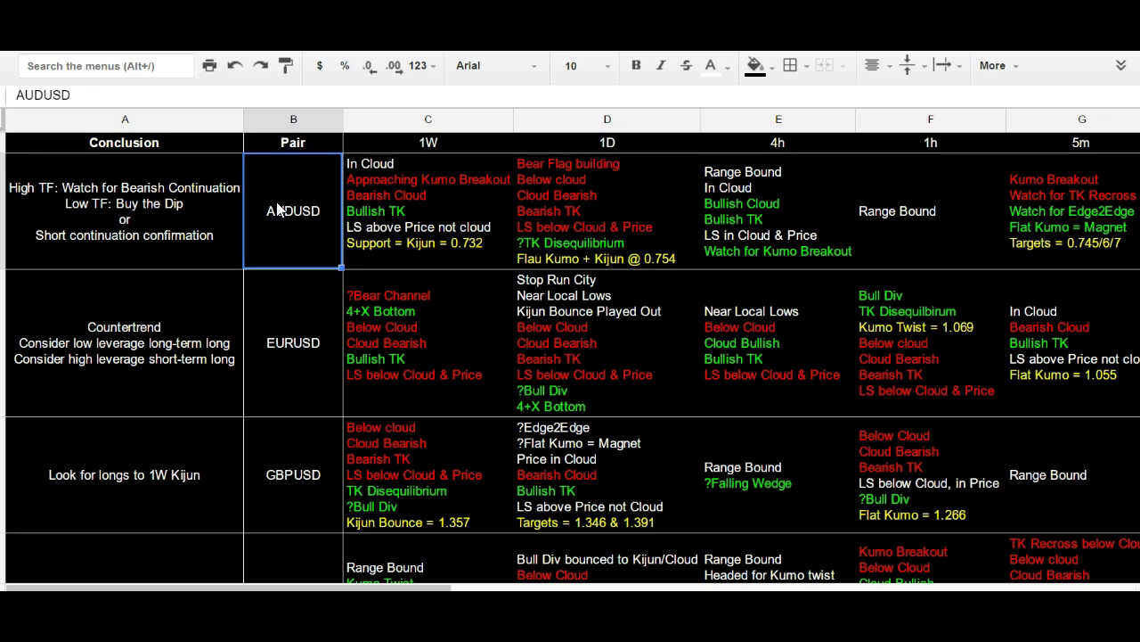
pyautogui.click(278, 207)
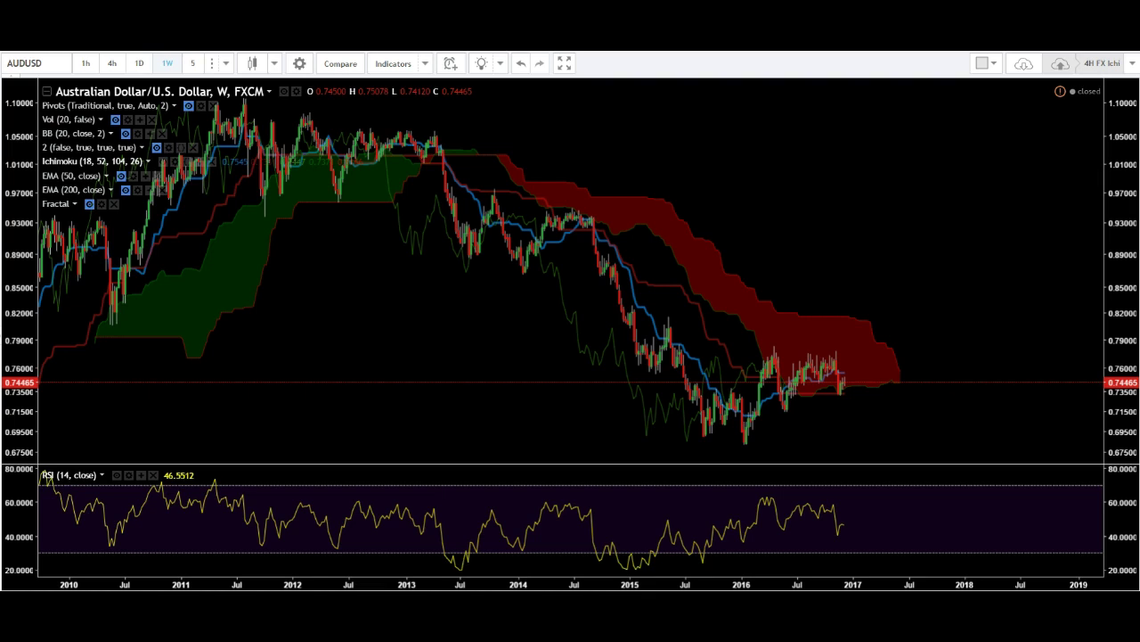
# Switch to the AUDUSD weekly chart in TradingView and look over the available chart intervals
pyautogui.hotkey('ctrl', 'Tab')
pyautogui.click(226, 63)
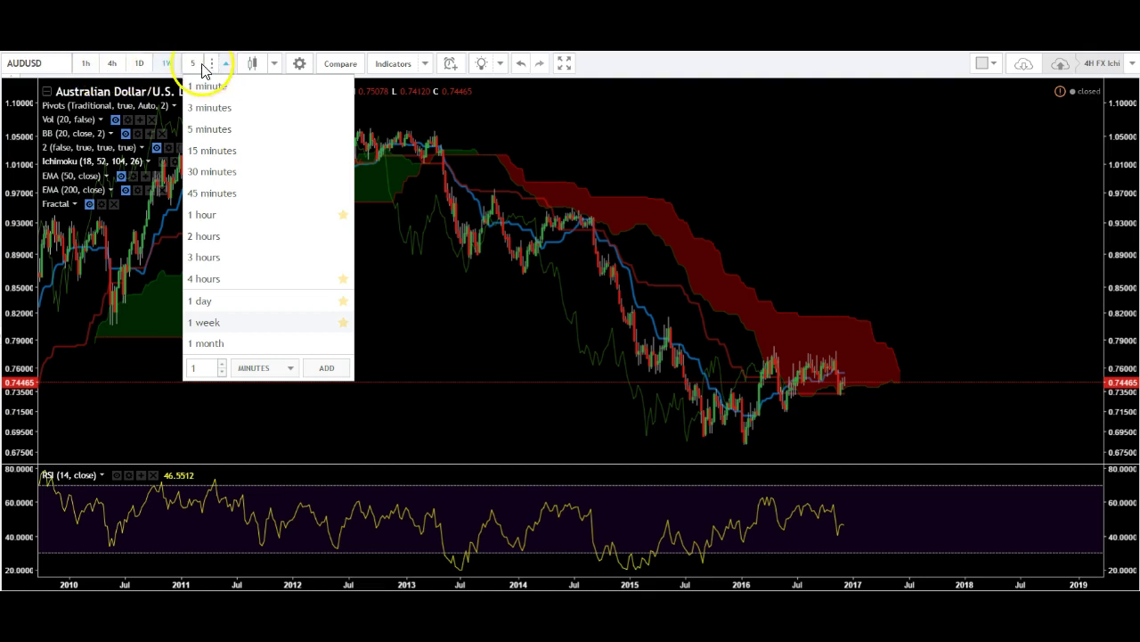
pyautogui.click(343, 215)
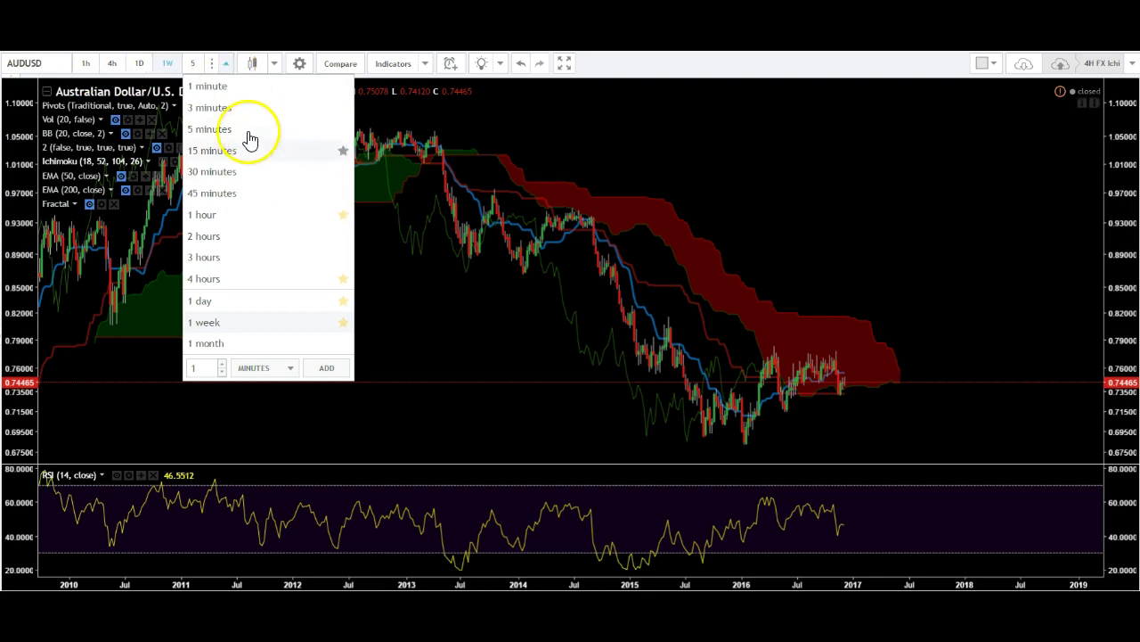
pyautogui.click(226, 65)
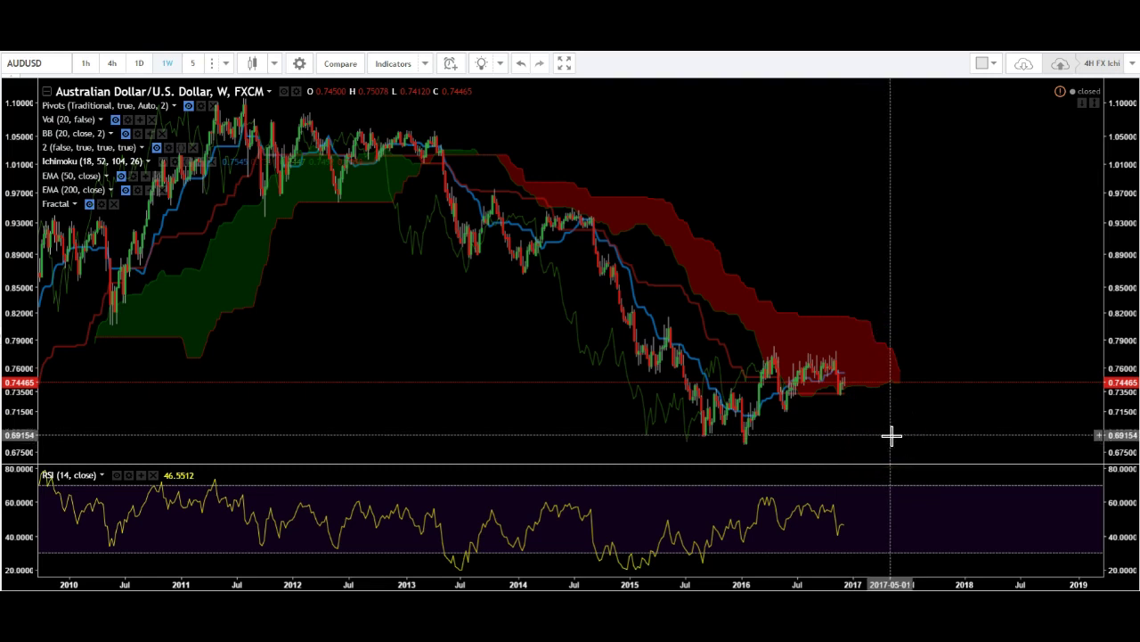
pyautogui.click(879, 449)
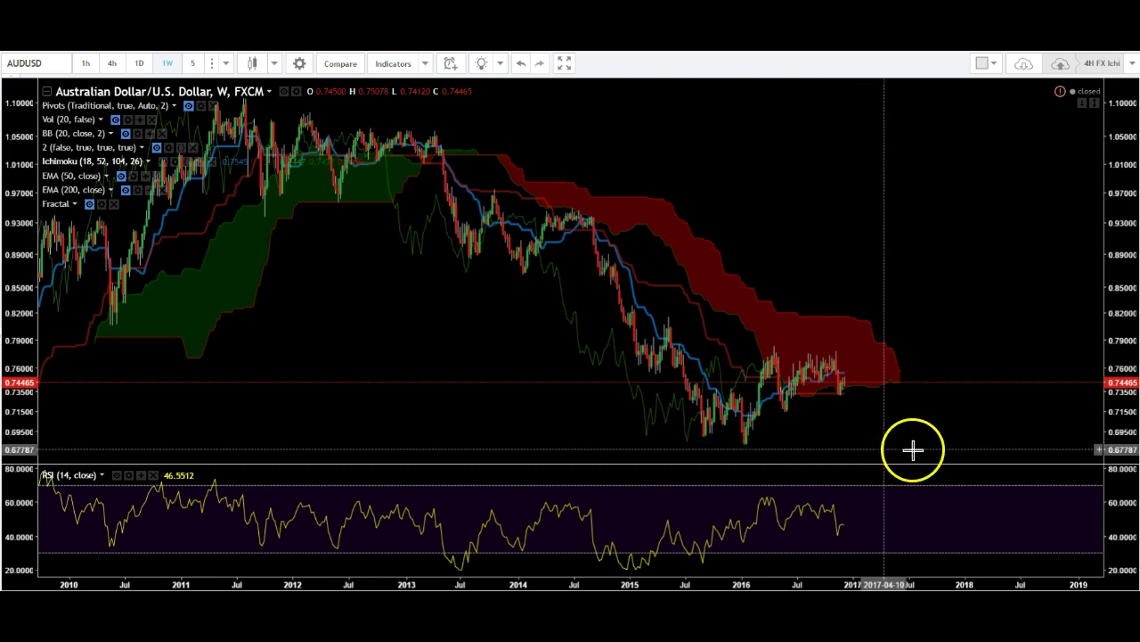
pyautogui.click(967, 402)
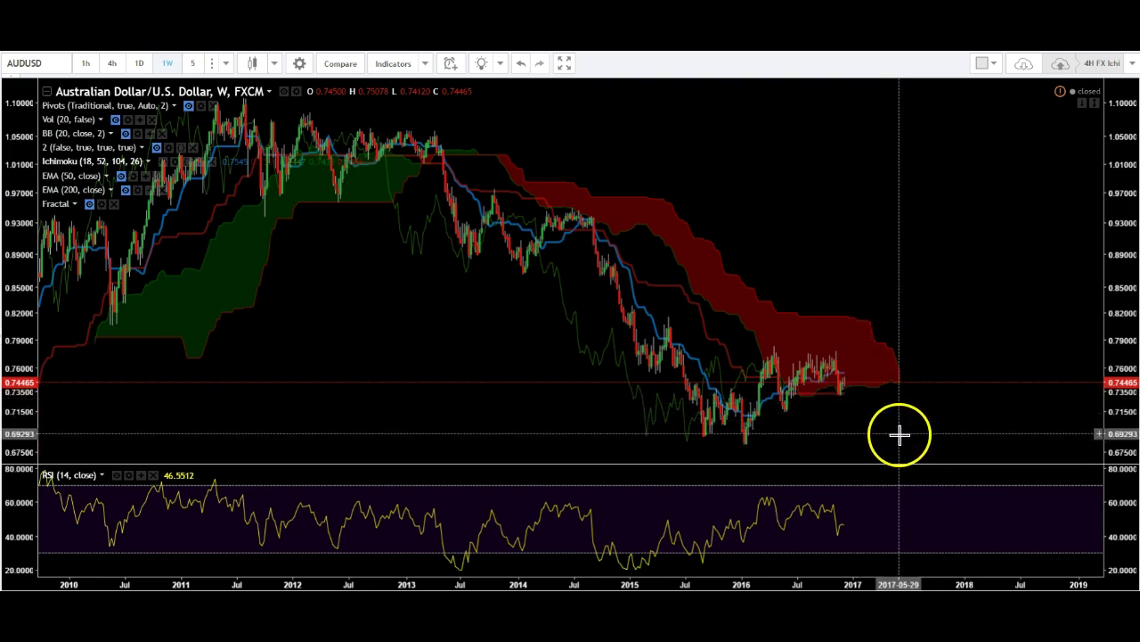
pyautogui.click(926, 437)
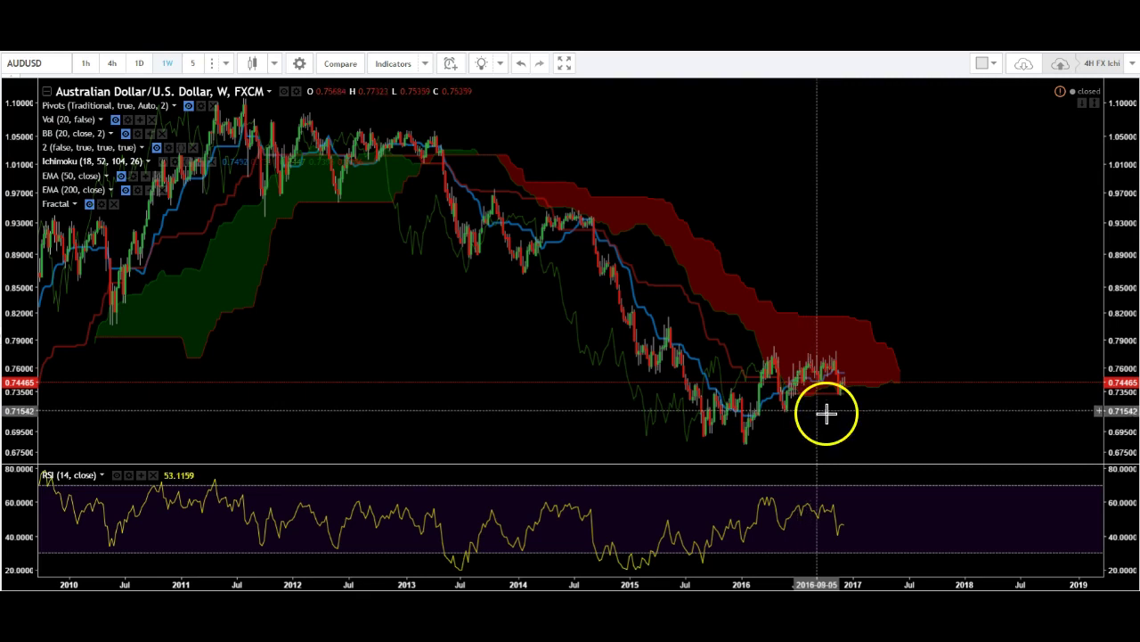
pyautogui.click(829, 414)
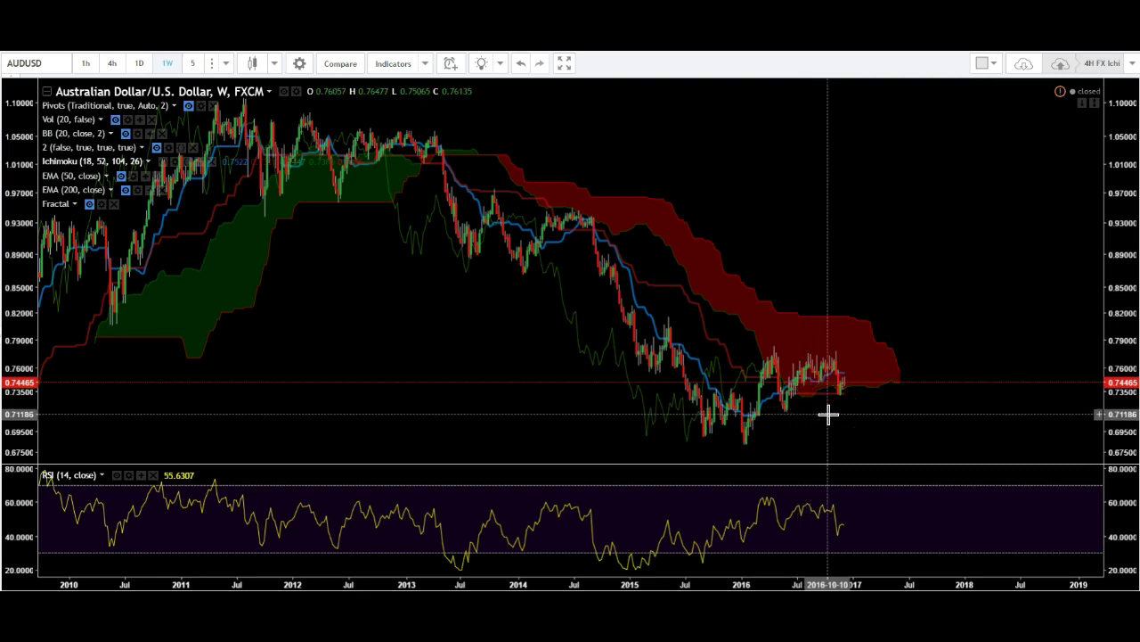
pyautogui.click(865, 419)
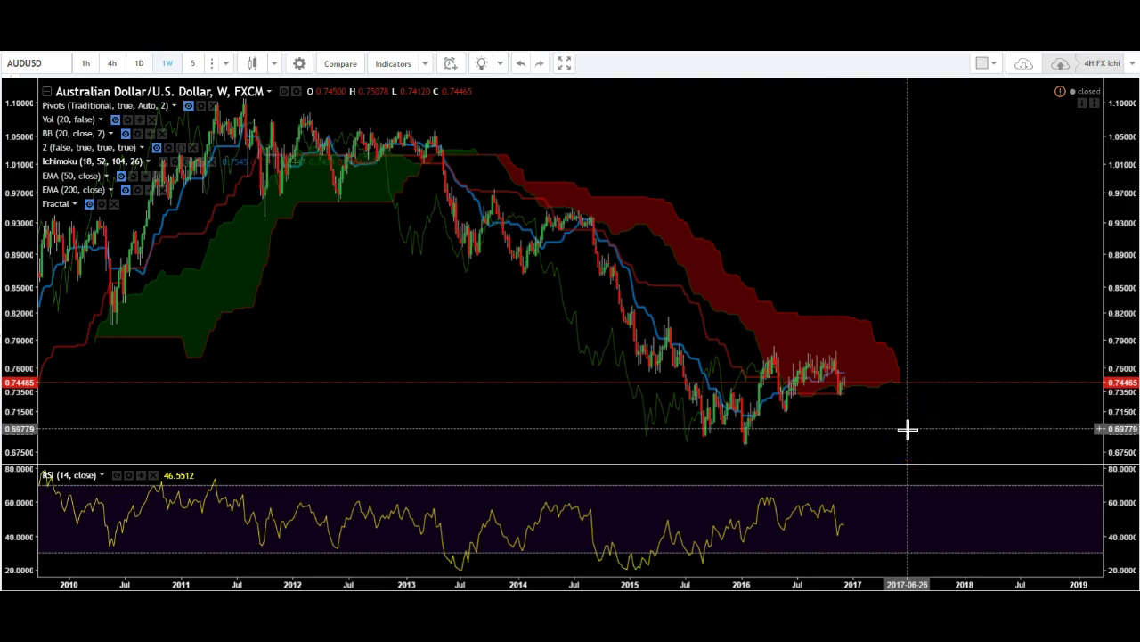
pyautogui.click(944, 402)
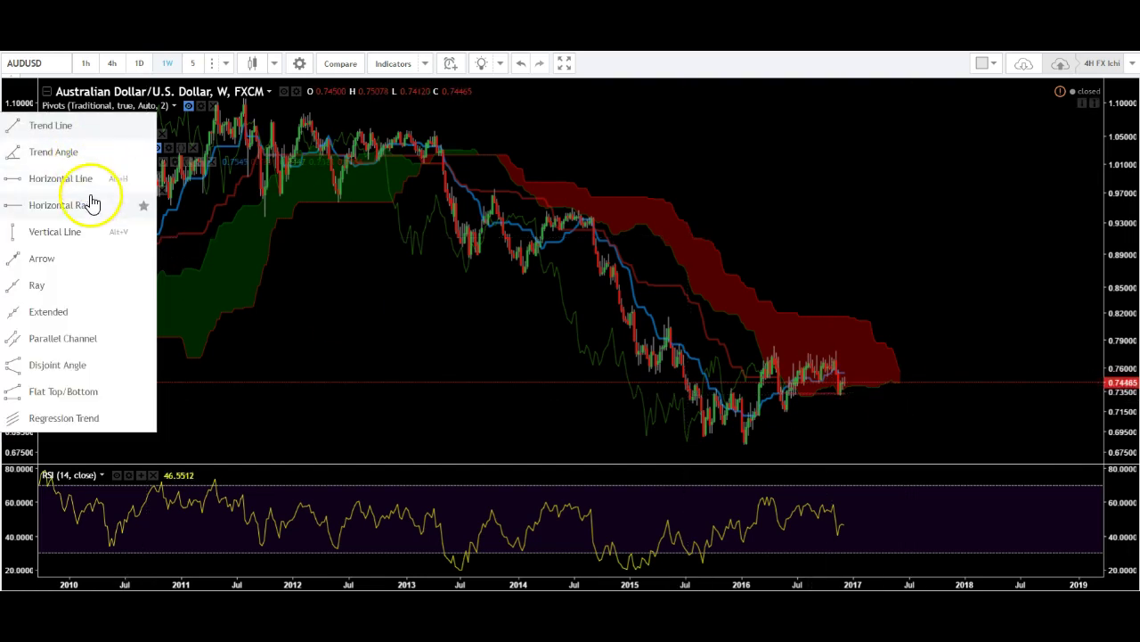
# Draw a green horizontal ray at about 0.73278 from the recent low on the weekly AUDUSD chart
pyautogui.click(91, 201)
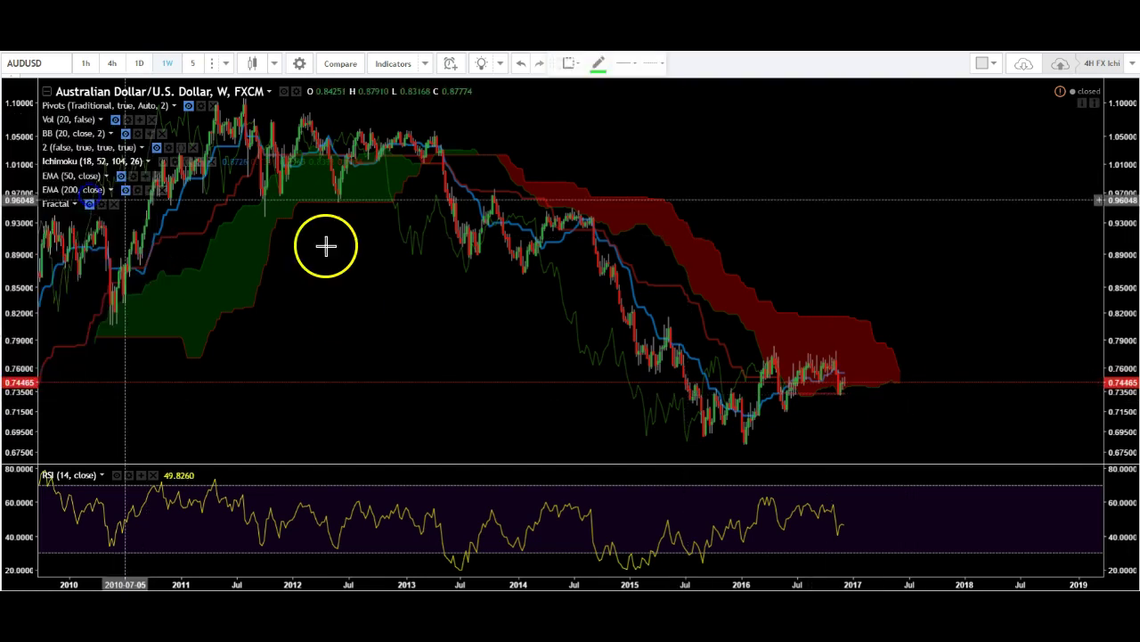
pyautogui.click(848, 394)
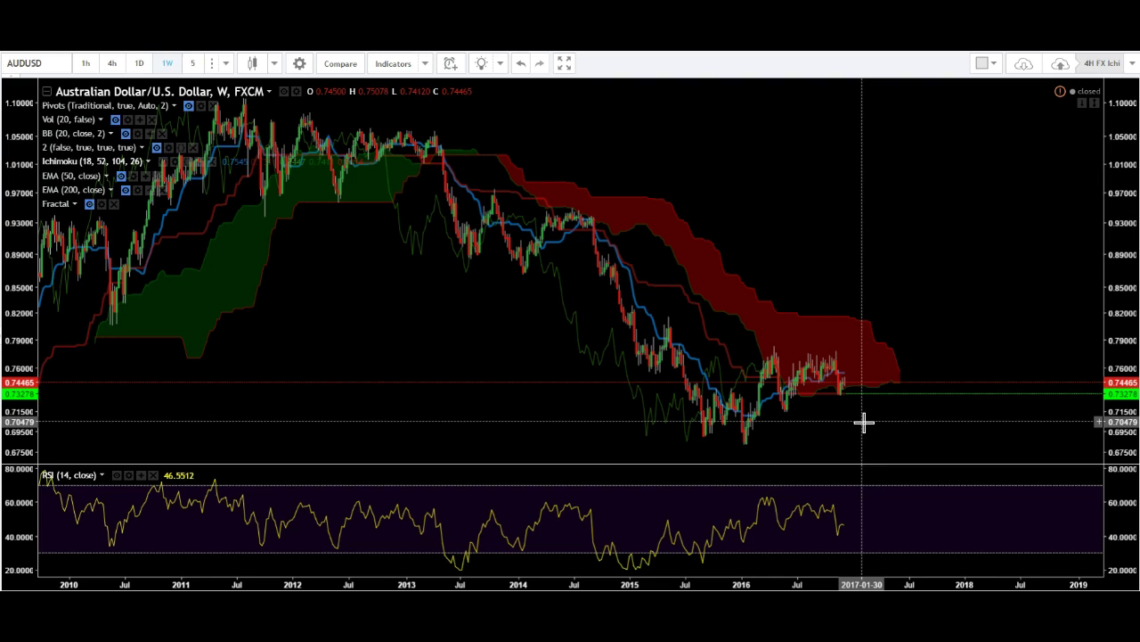
pyautogui.click(859, 394)
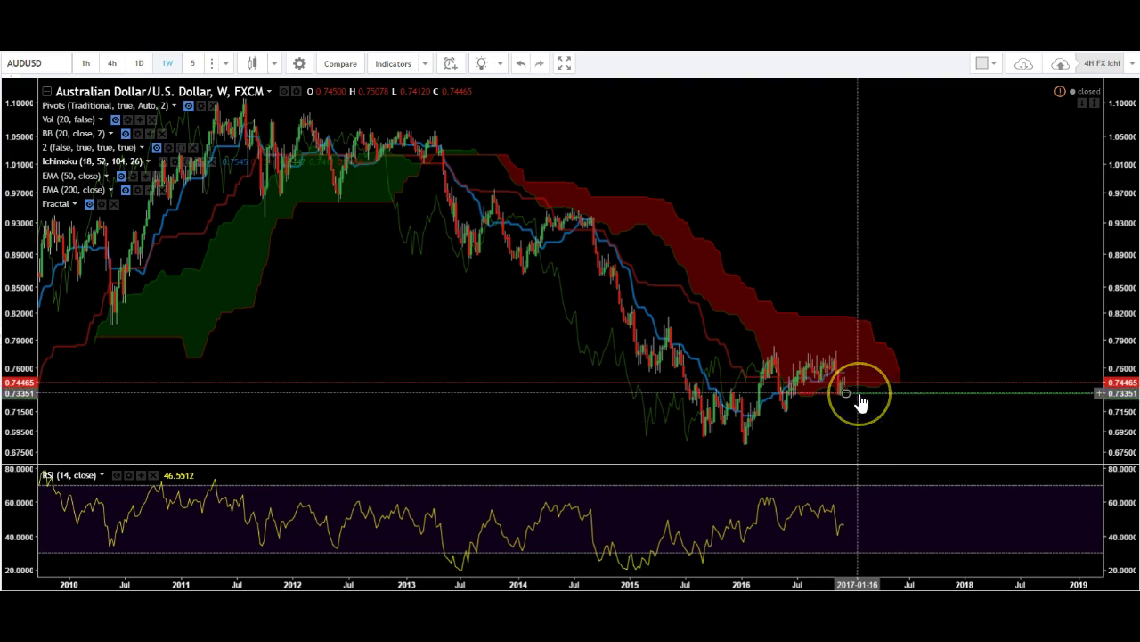
pyautogui.moveTo(860, 398)
pyautogui.mouseDown()
pyautogui.moveTo(868, 390)
pyautogui.moveTo(861, 395)
pyautogui.mouseUp()
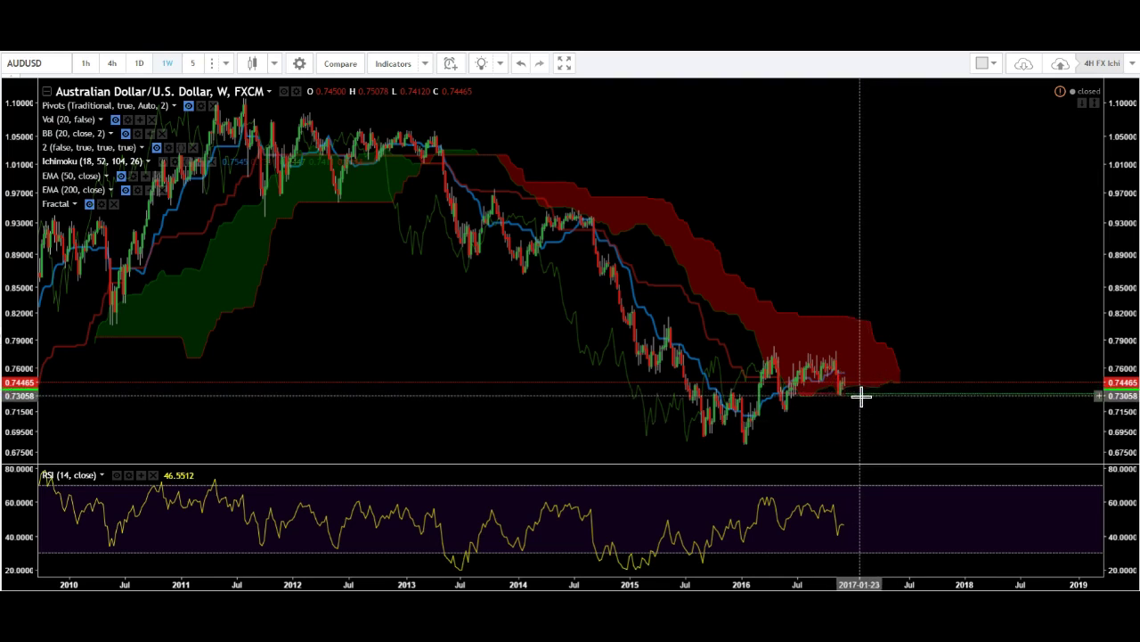
pyautogui.click(874, 437)
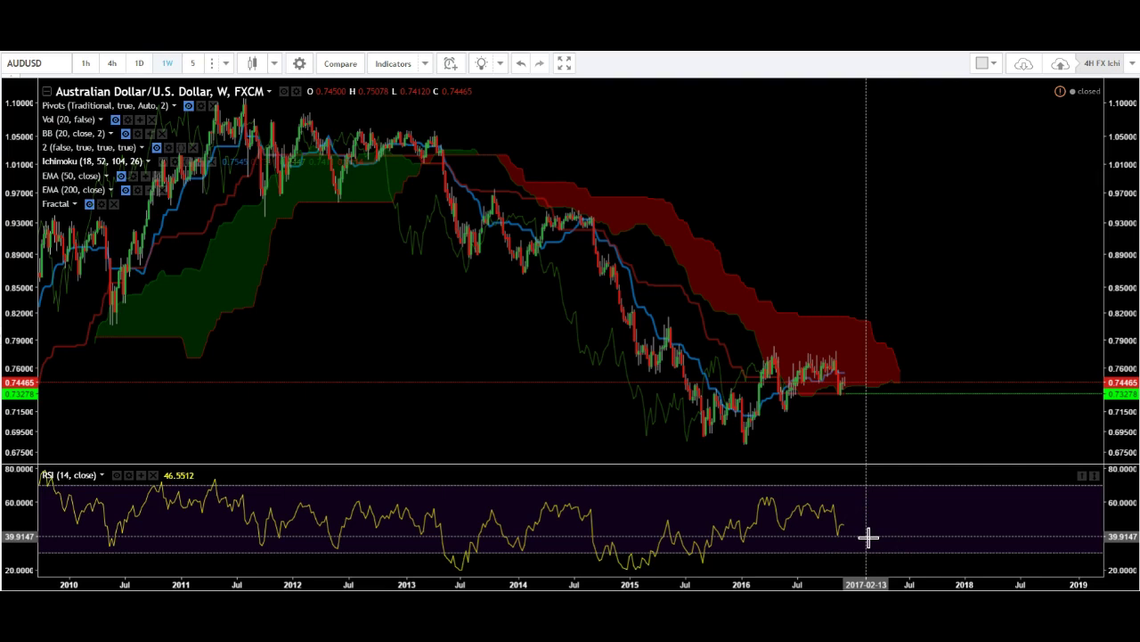
# Switch the chart to the daily interval and check the Ichimoku lines with the candles hidden, then restore the candles
pyautogui.click(139, 63)
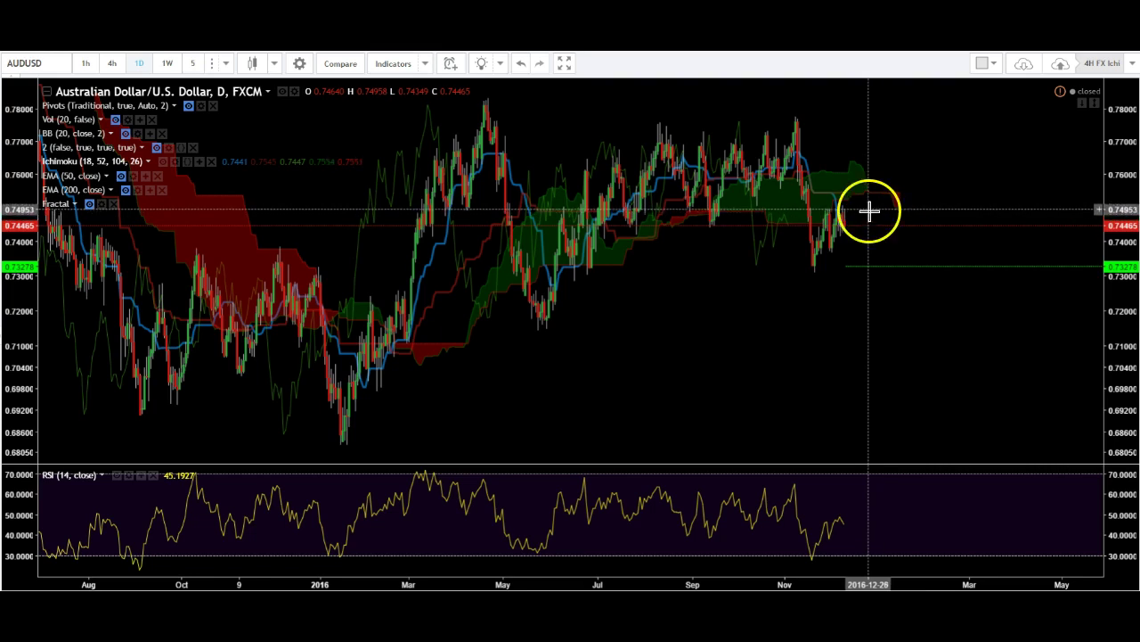
pyautogui.click(283, 93)
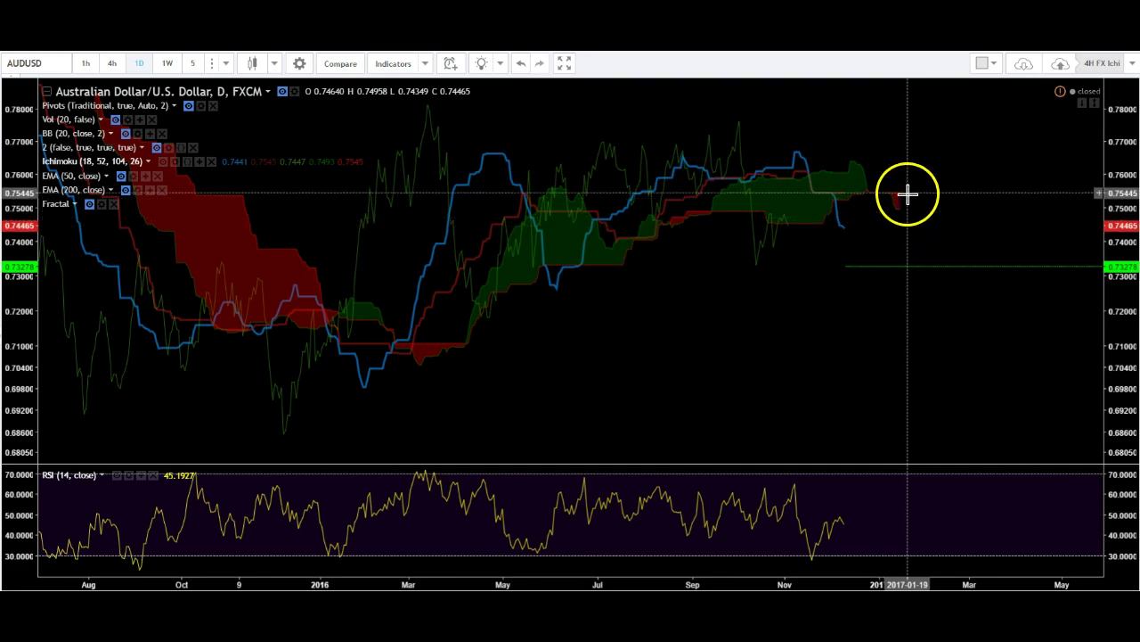
pyautogui.hotkey('ctrl', 'z')
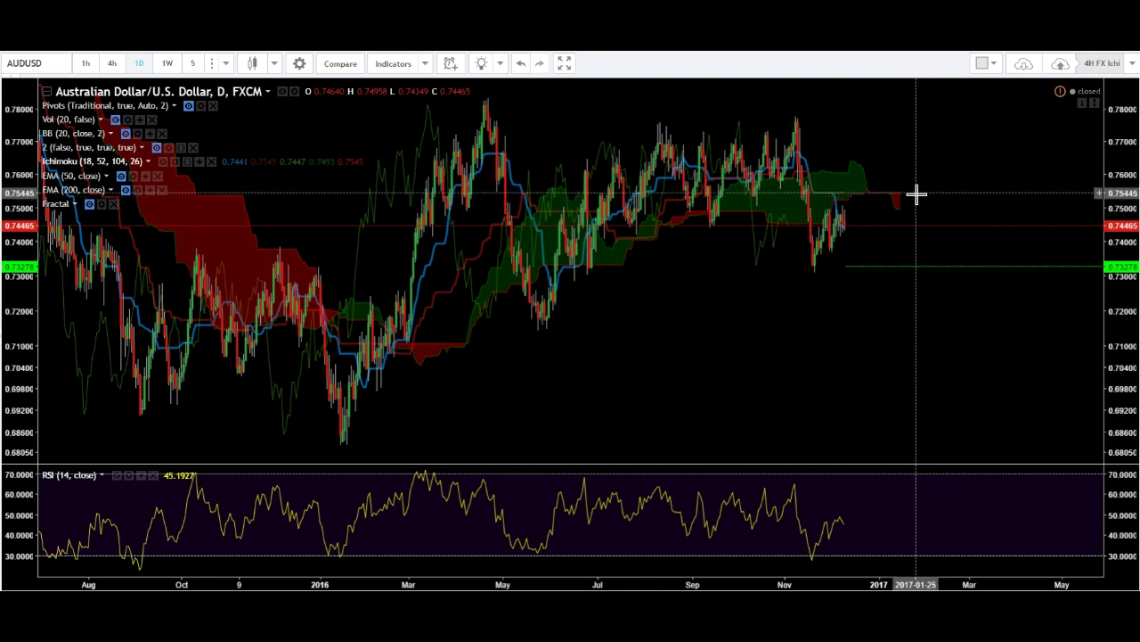
pyautogui.click(840, 203)
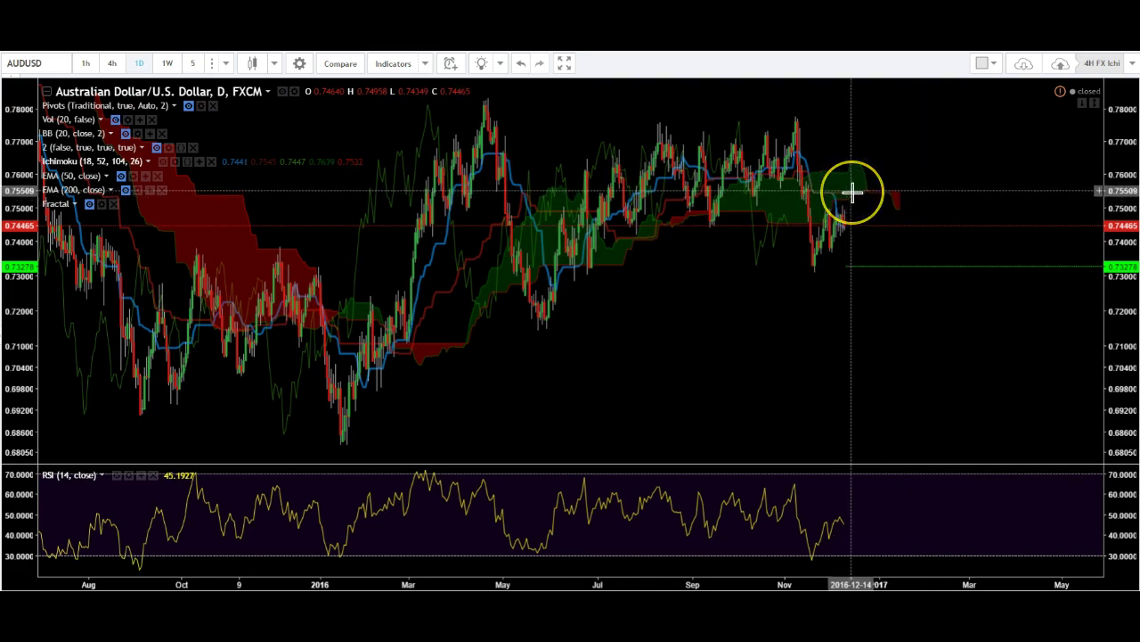
# Draw a red horizontal ray at about 0.75466 from the latest daily candle, along the flat part of the Ichimoku cloud
pyautogui.click(5, 147)
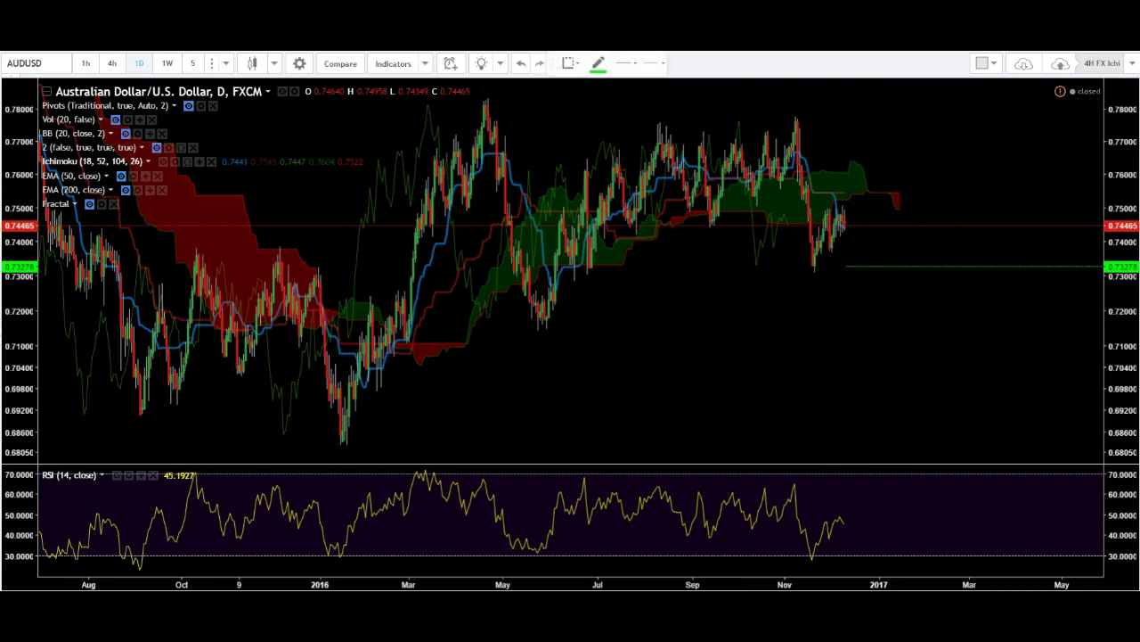
pyautogui.click(624, 68)
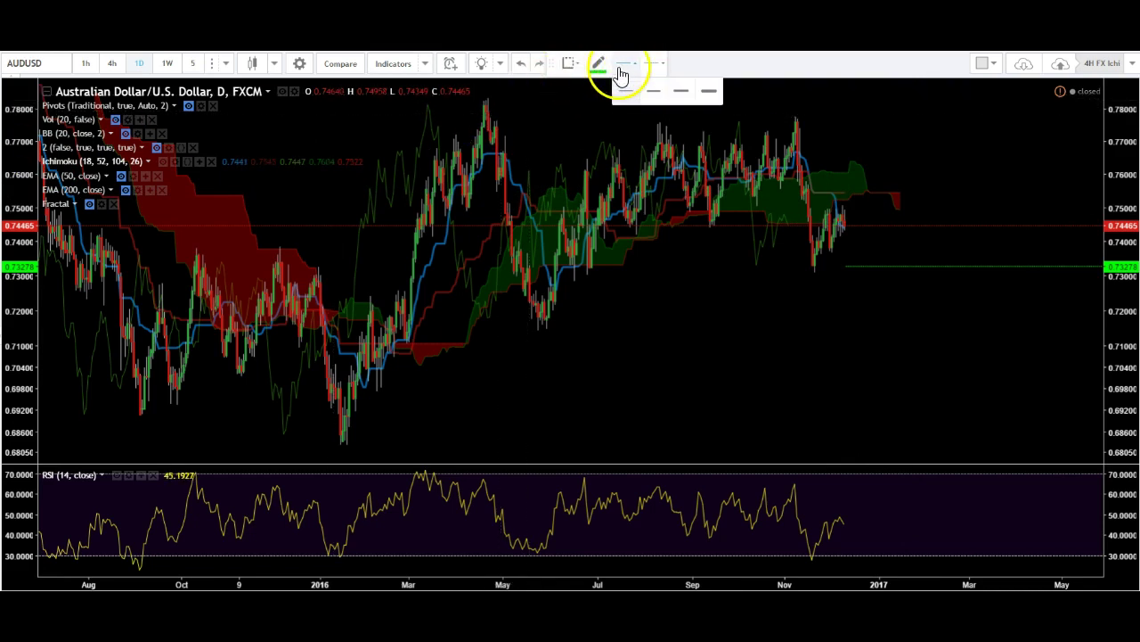
pyautogui.click(600, 63)
pyautogui.click(614, 103)
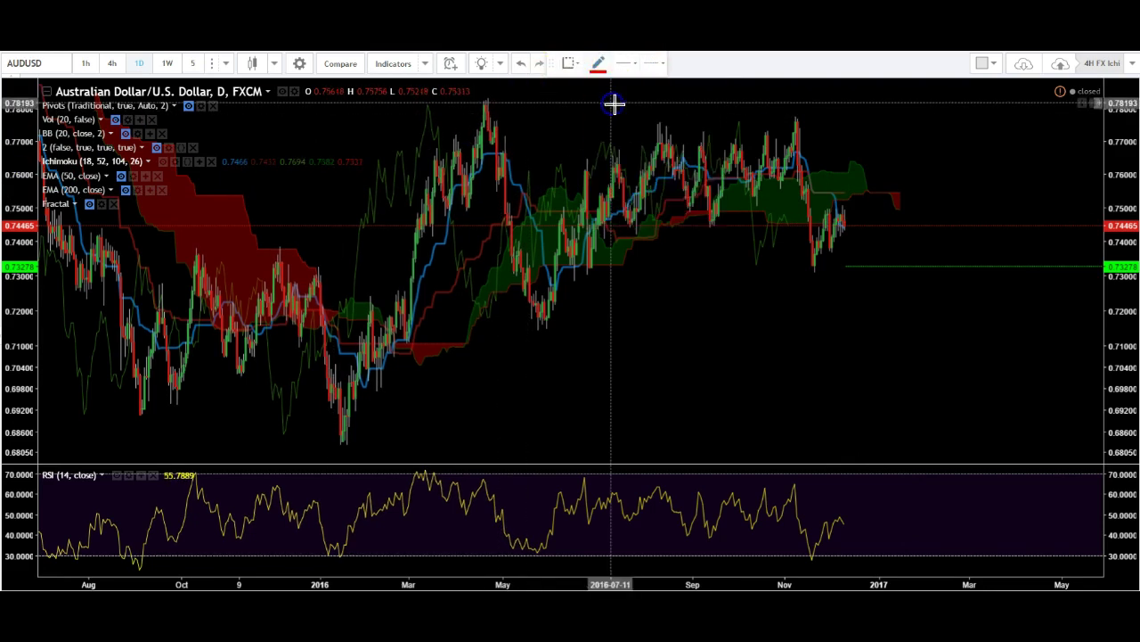
pyautogui.click(845, 192)
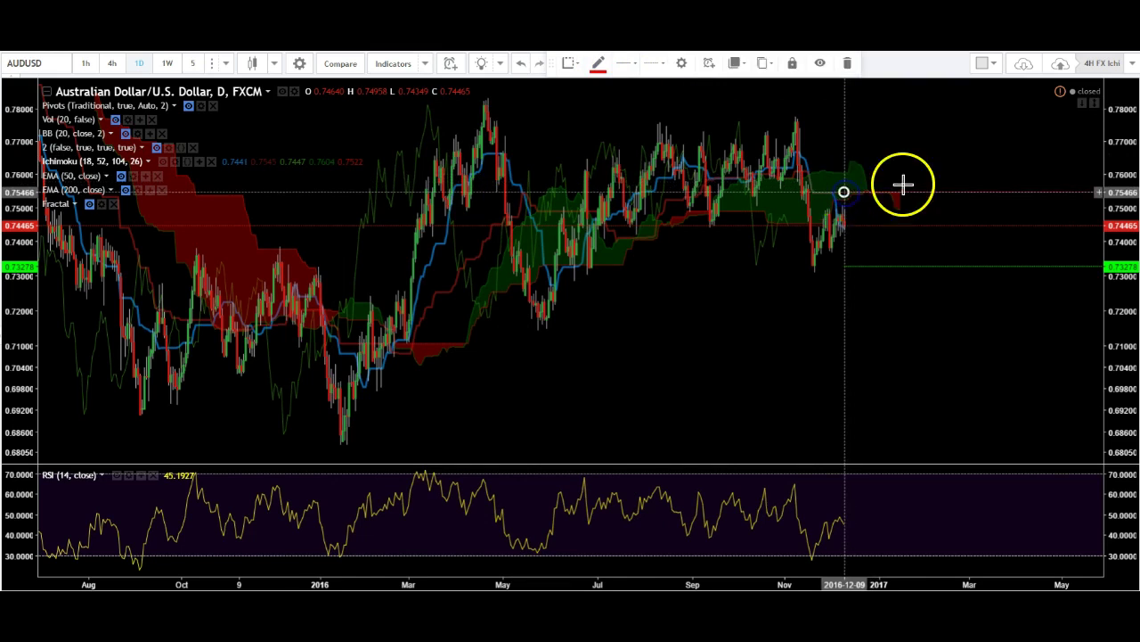
pyautogui.click(904, 183)
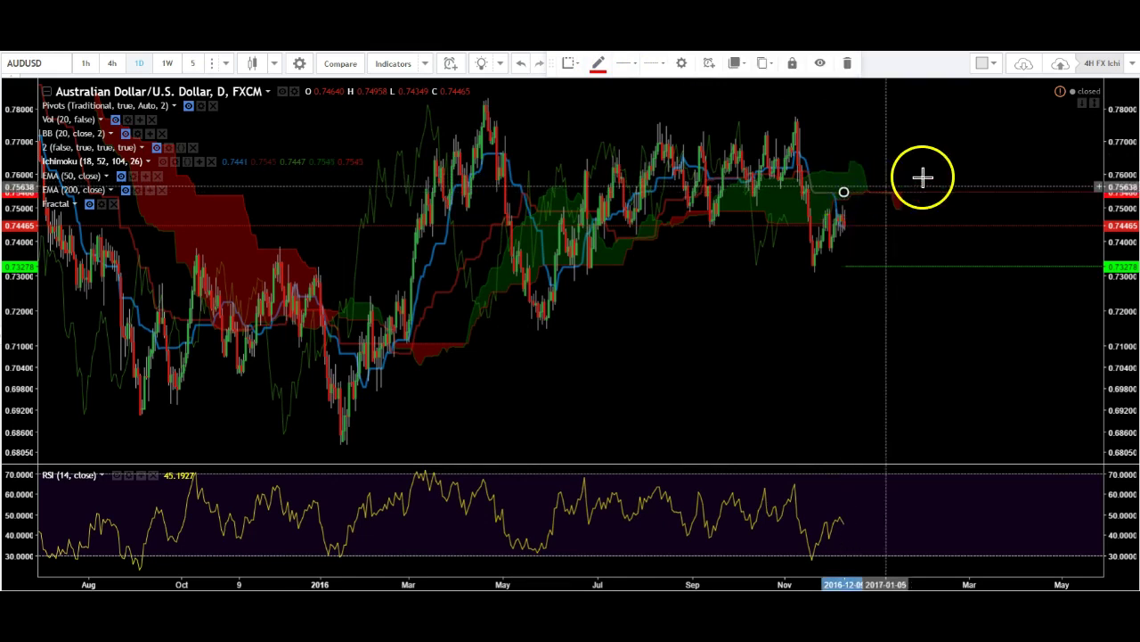
# Switch the chart to the 4-hour interval and examine price against the Ichimoku cloud, its twist and the two horizontal rays
pyautogui.click(113, 63)
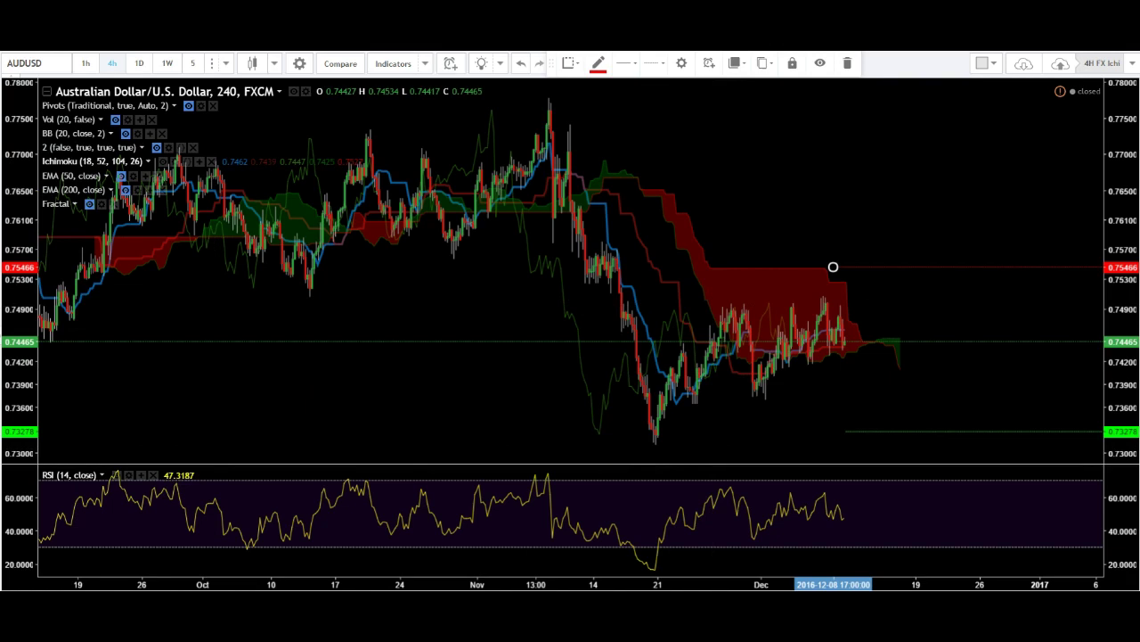
pyautogui.click(911, 229)
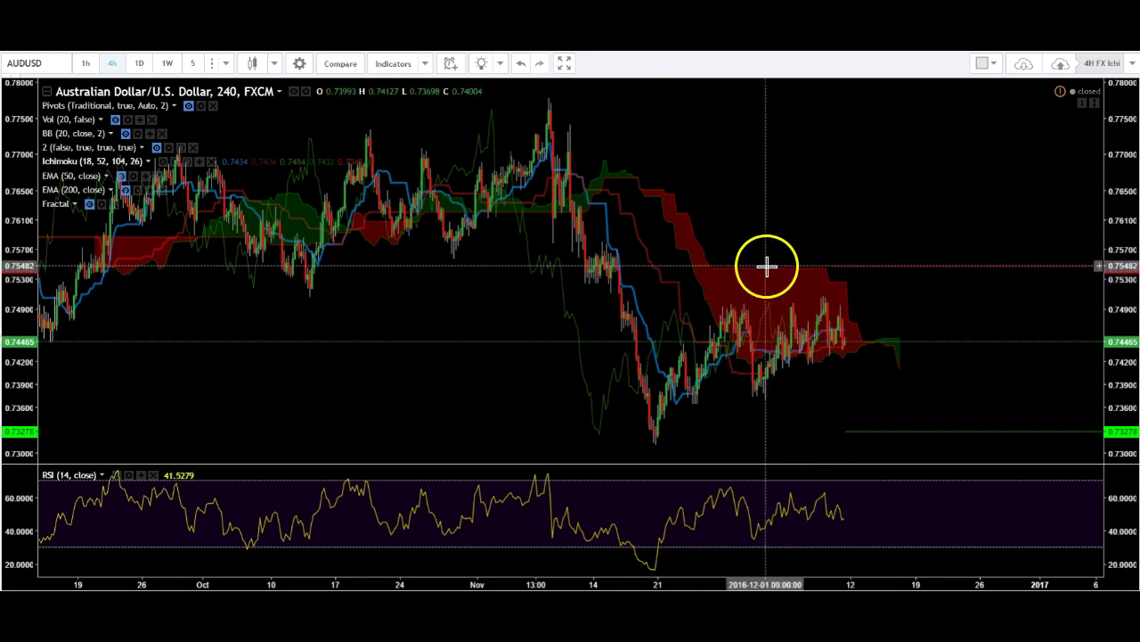
pyautogui.click(807, 270)
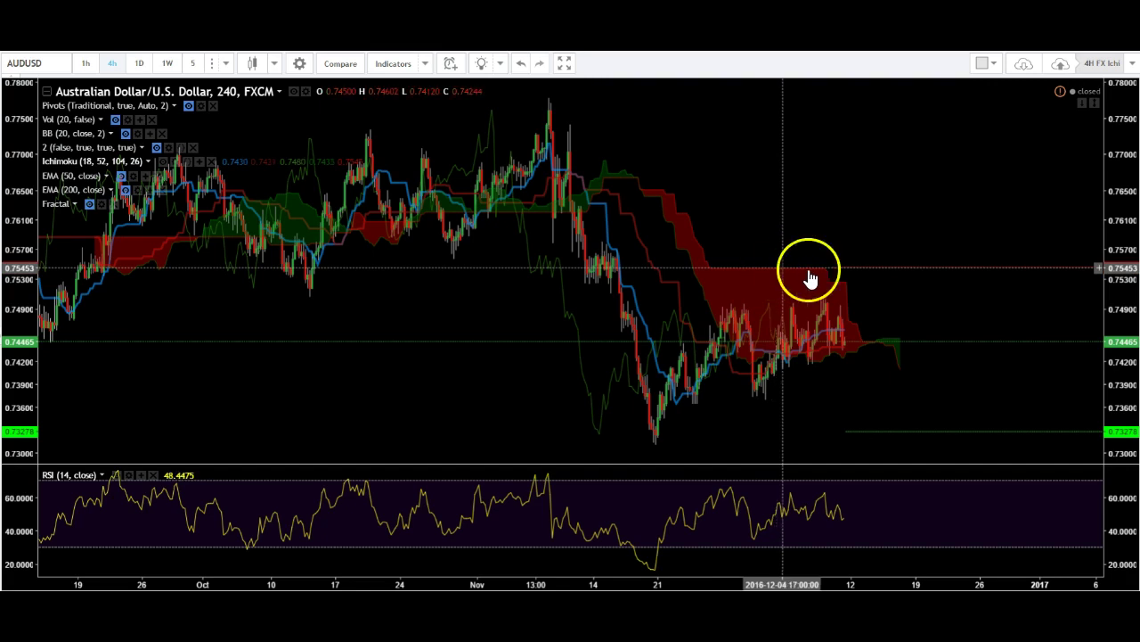
pyautogui.click(917, 256)
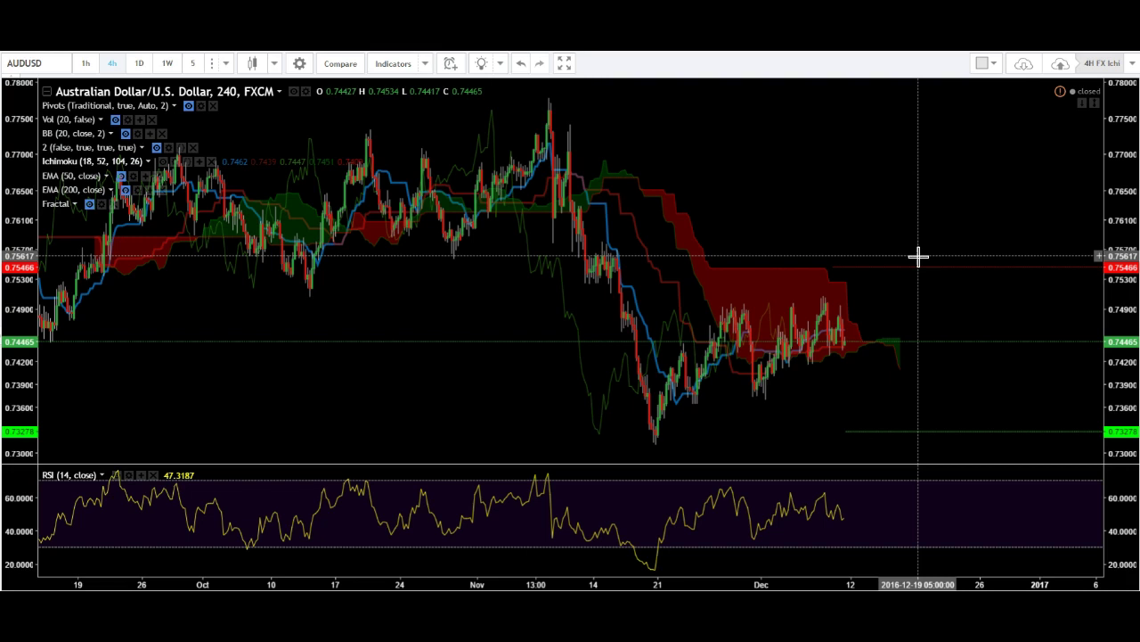
pyautogui.click(909, 265)
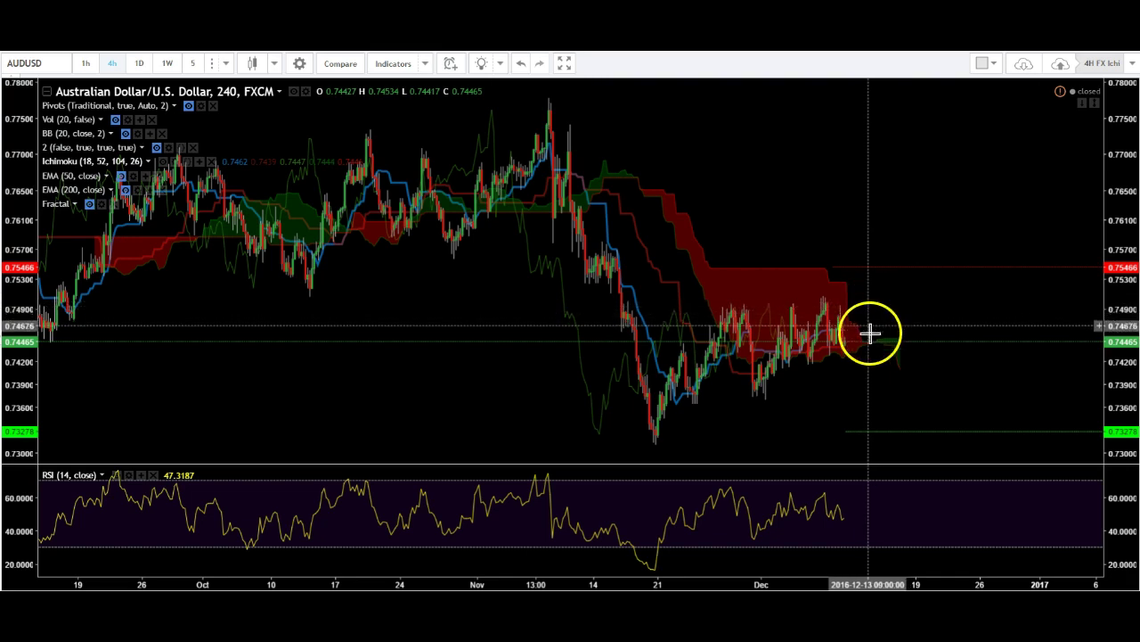
pyautogui.moveTo(873, 335); pyautogui.dragTo(871, 335)
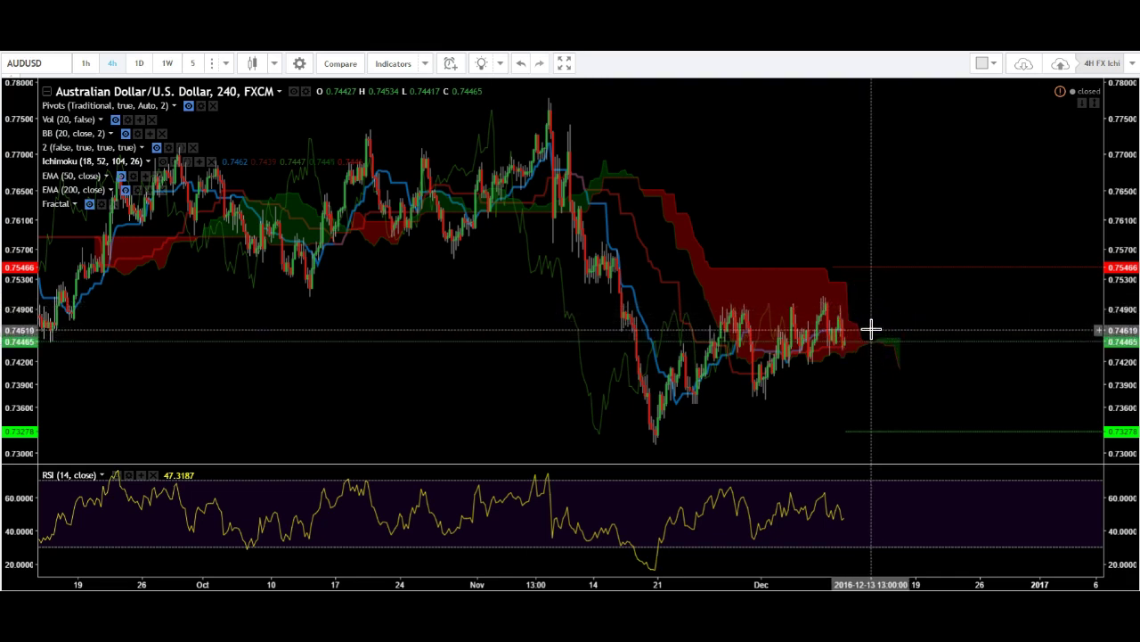
pyautogui.click(872, 340)
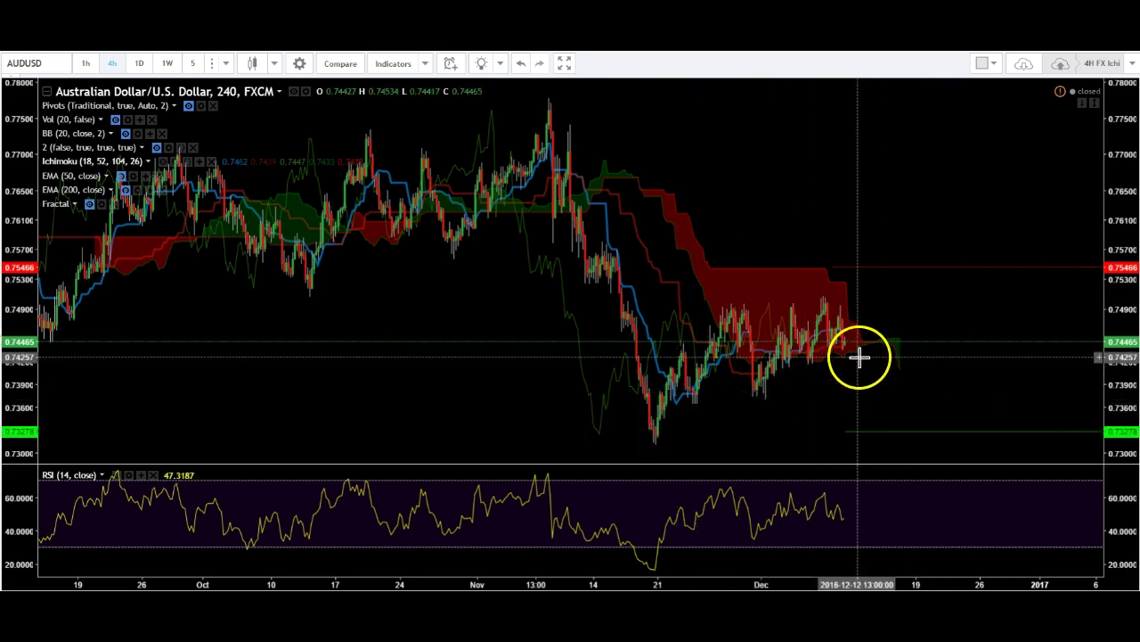
pyautogui.click(901, 433)
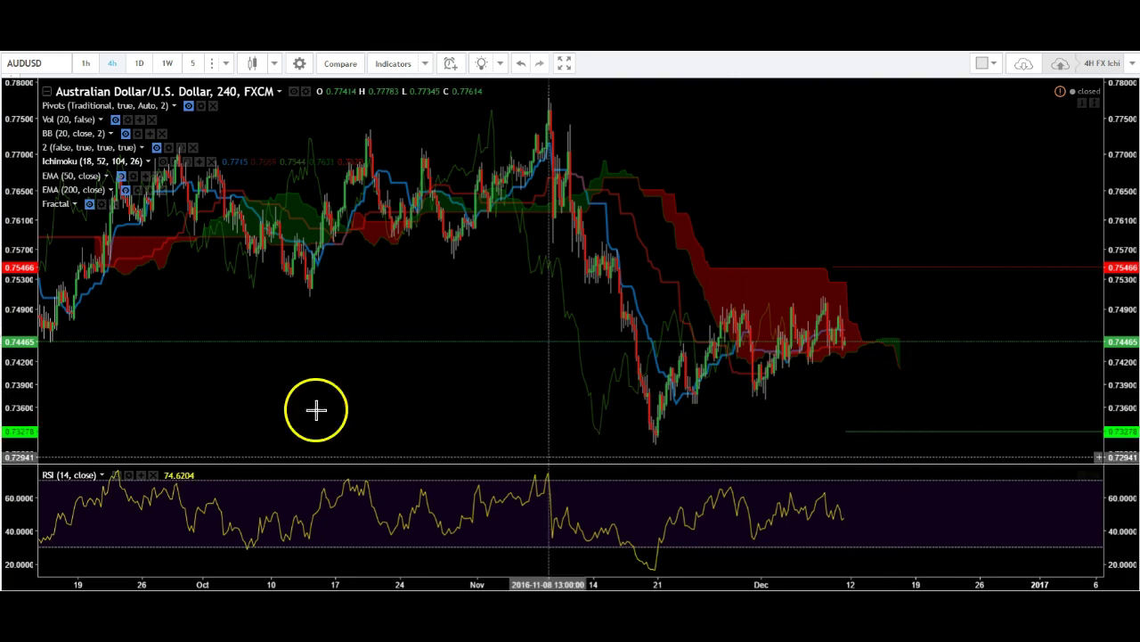
# Switch the chart to the 1-hour interval and compress the price scale to view price against both horizontal rays
pyautogui.click(86, 63)
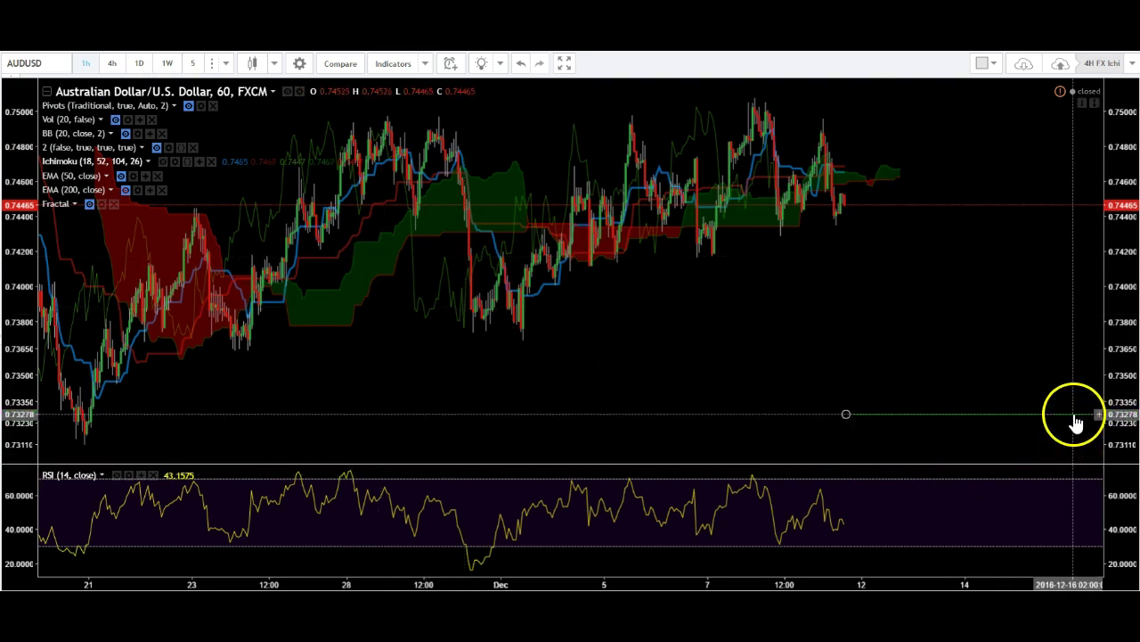
pyautogui.moveTo(1126, 272); pyautogui.dragTo(1119, 289)
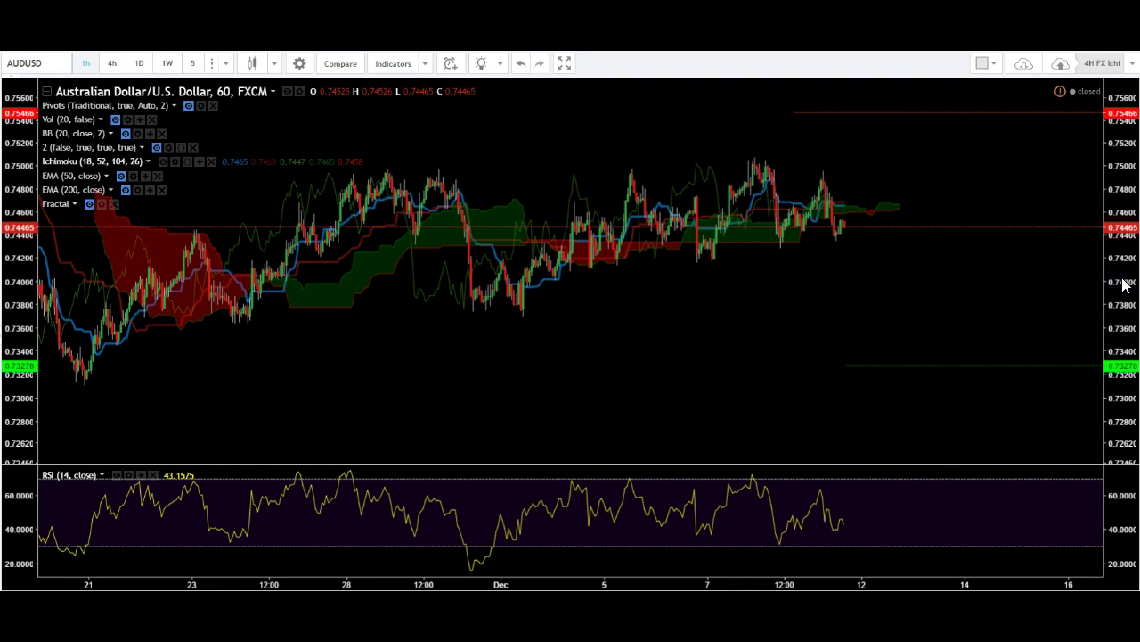
# Switch the chart to the 5-minute interval, reset the view, and check the Ichimoku lines with the candles hidden before restoring them
pyautogui.click(193, 63)
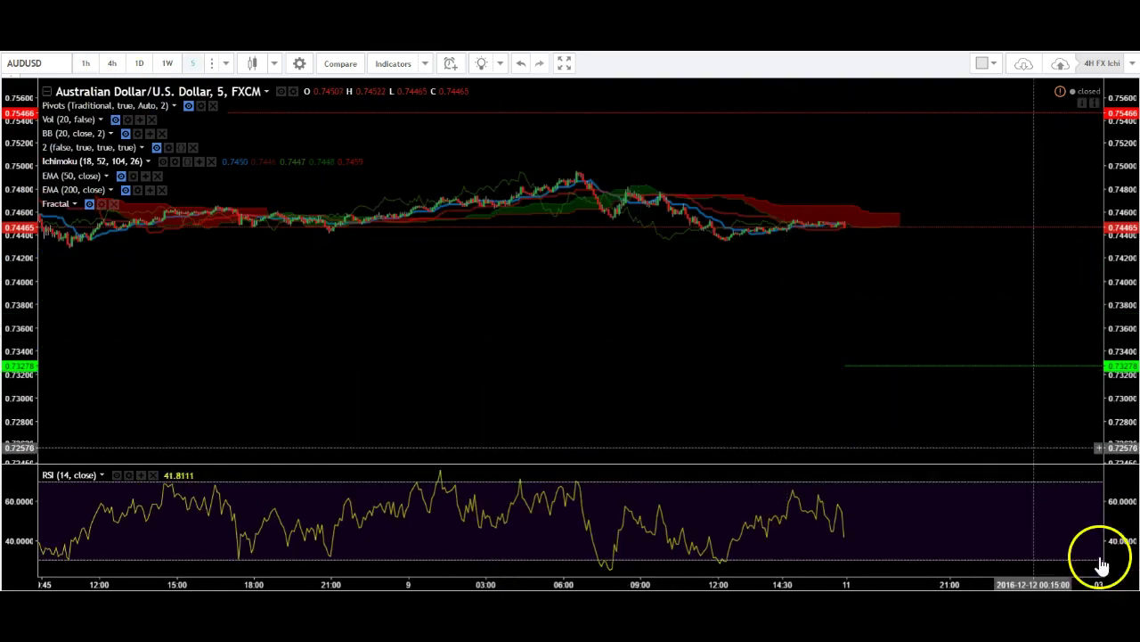
pyautogui.hotkey('alt', 'r')
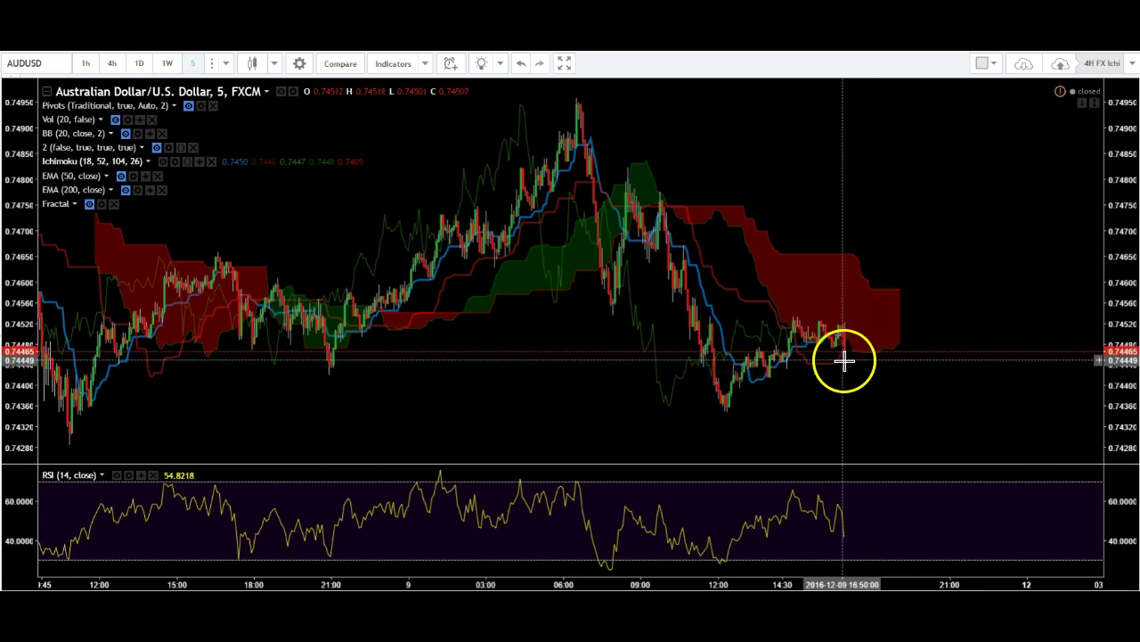
pyautogui.click(281, 92)
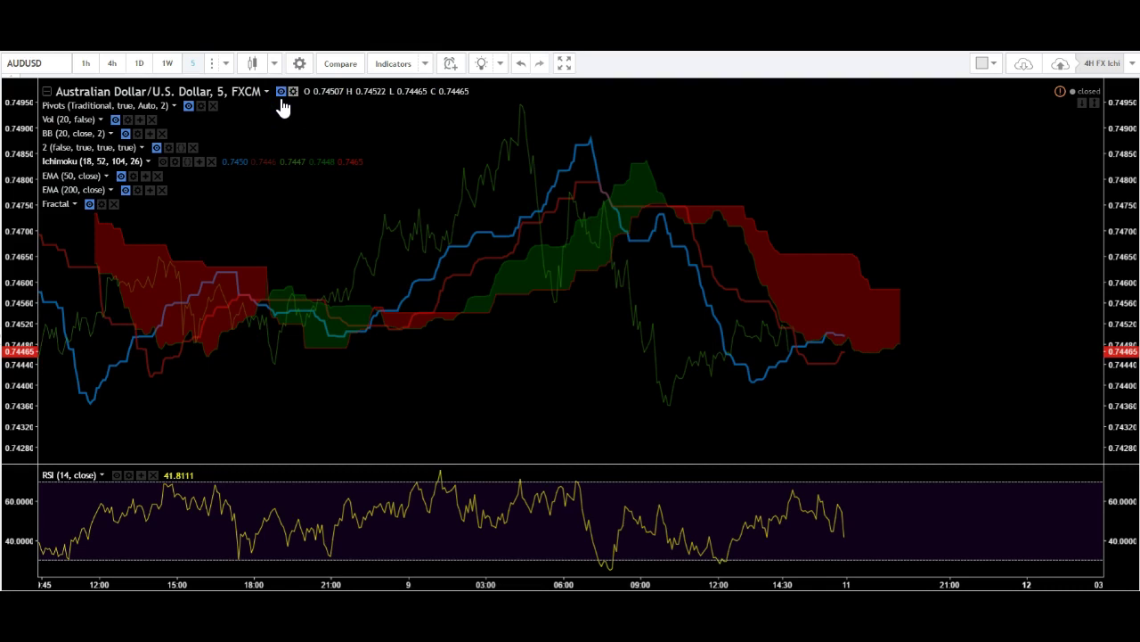
pyautogui.click(280, 93)
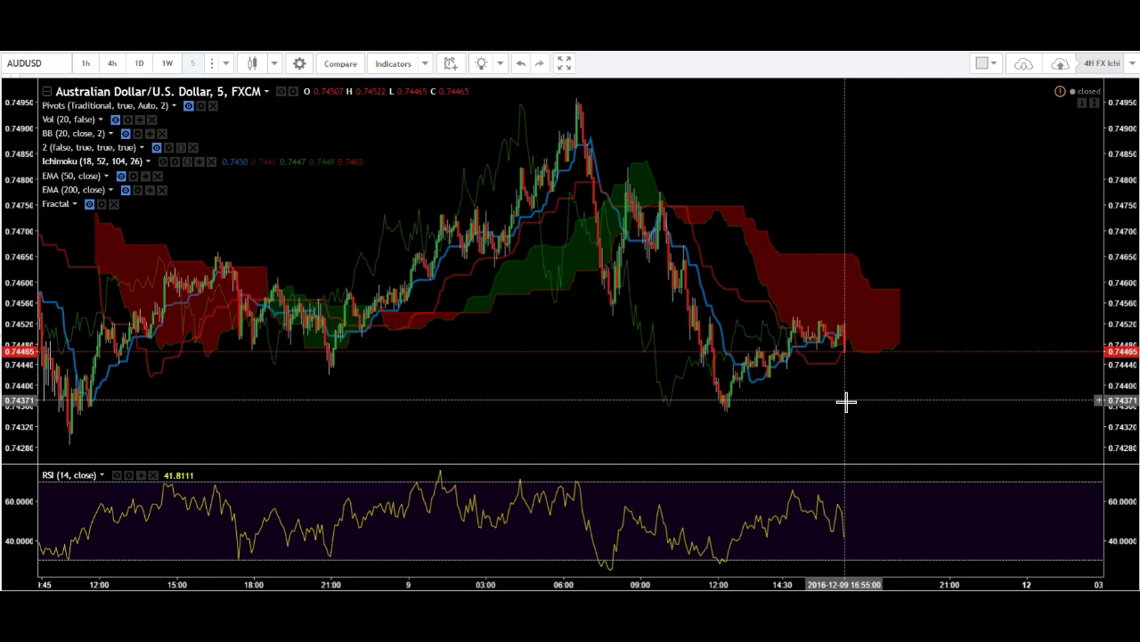
# Draw a red horizontal ray at about 0.74587 from the leading edge of the 5-minute cloud and check it on higher intervals
pyautogui.click(901, 394)
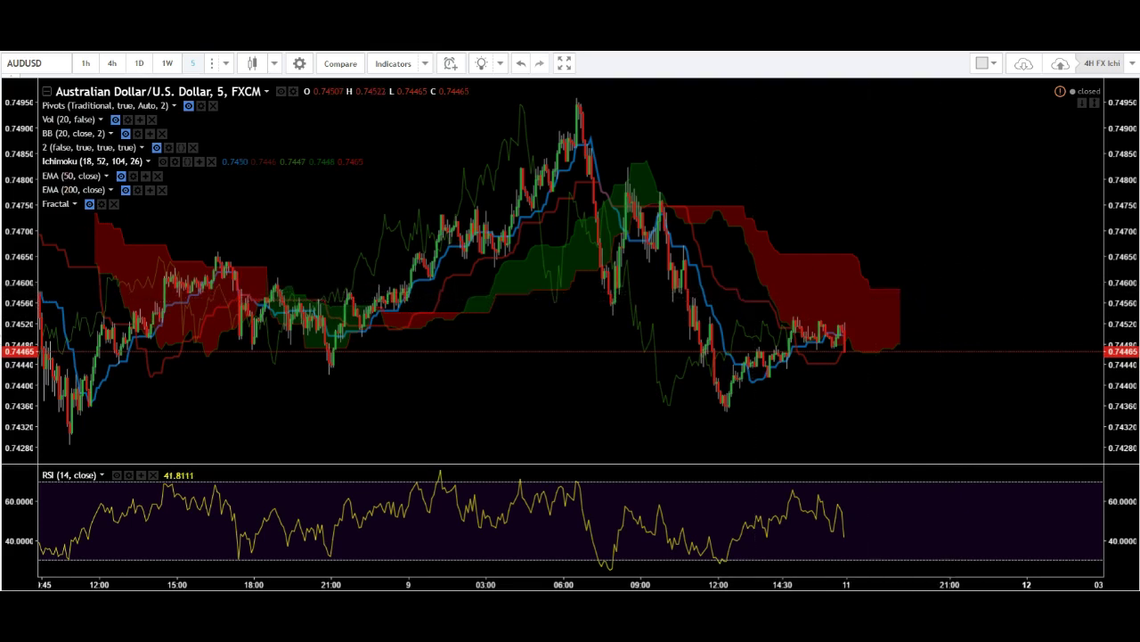
pyautogui.hotkey('alt', 'h')
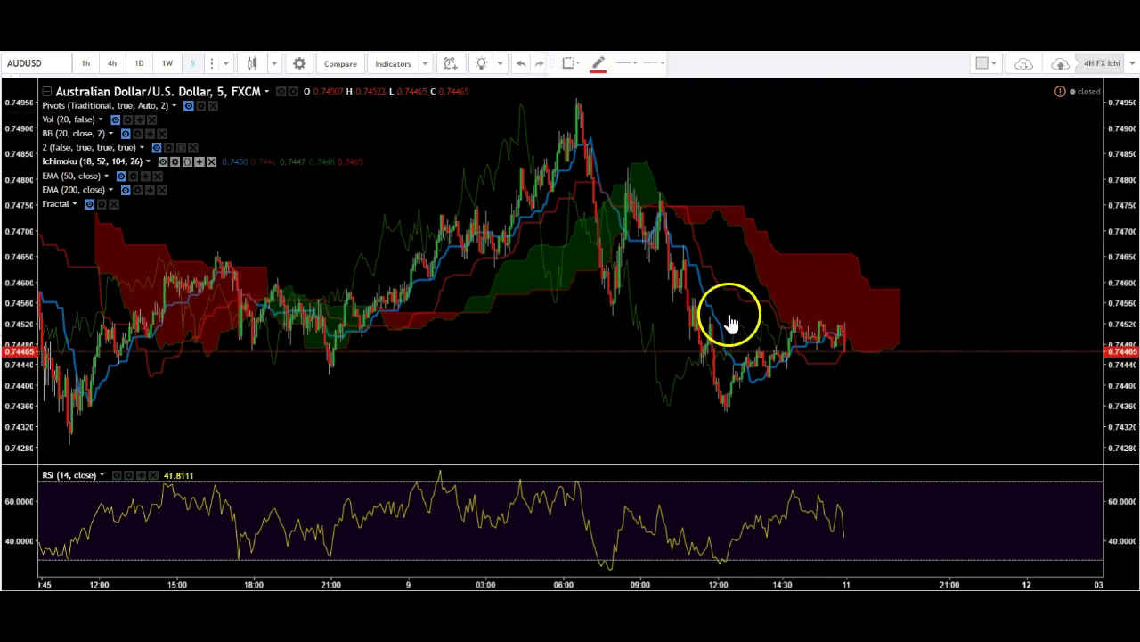
pyautogui.click(903, 291)
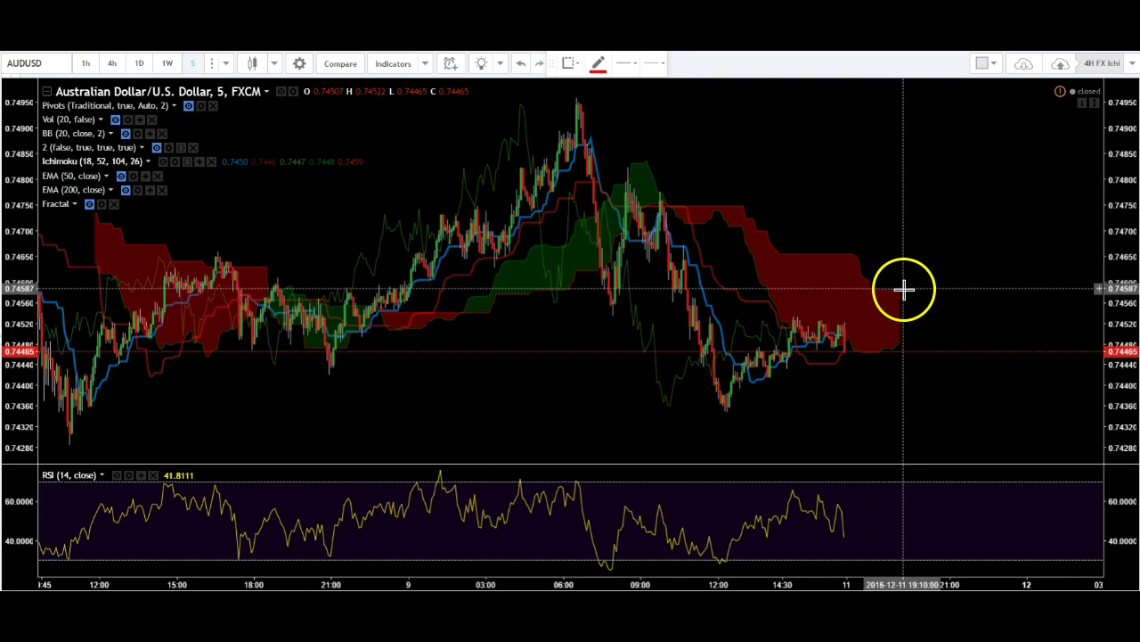
pyautogui.click(905, 272)
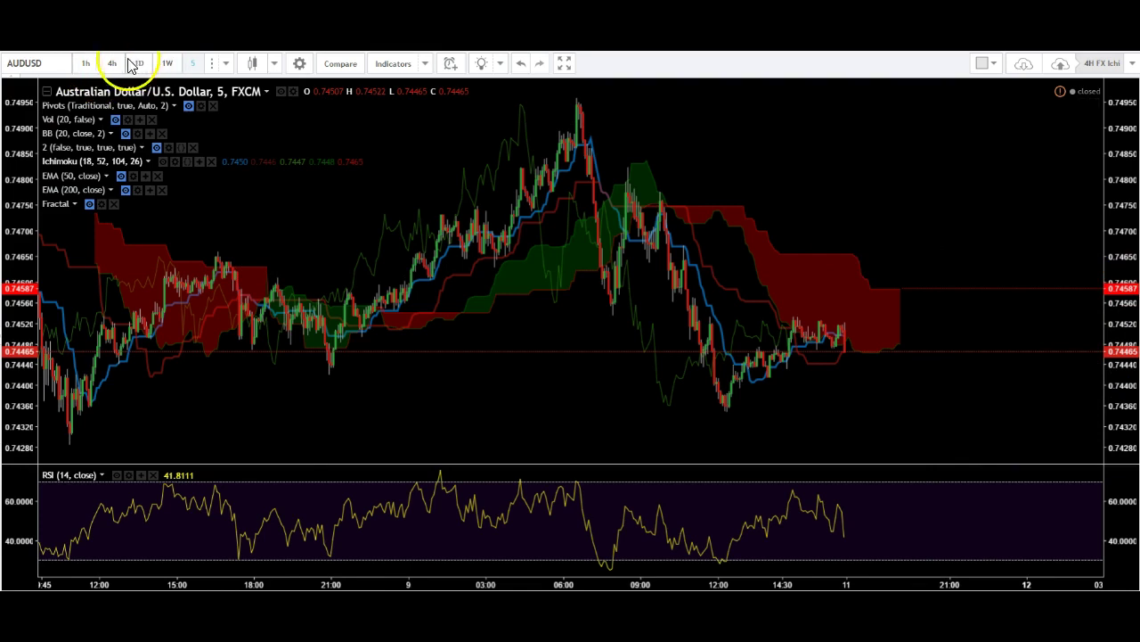
pyautogui.click(92, 62)
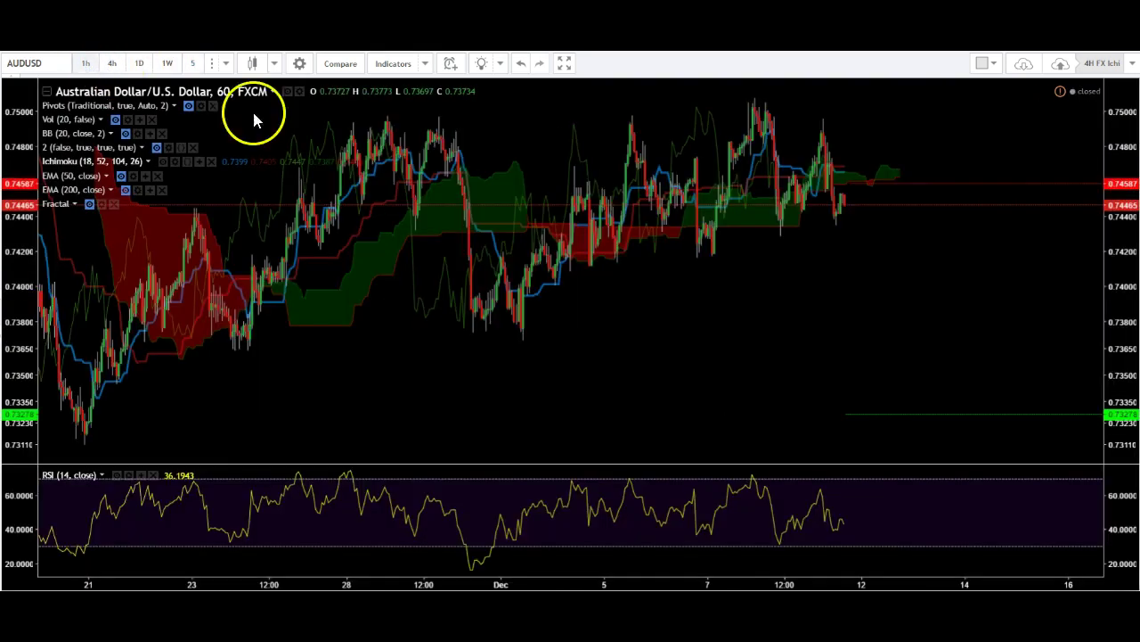
pyautogui.click(112, 62)
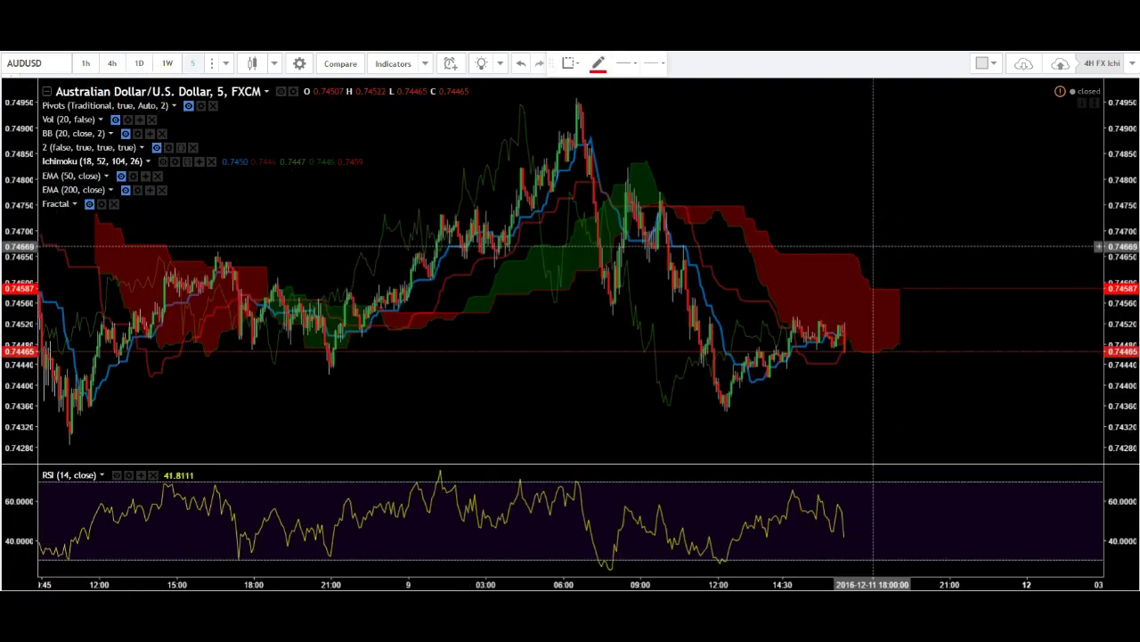
# Draw red horizontal rays at about 0.74654 and 0.74747 along the flat cloud tops, and review all rays on the weekly chart
pyautogui.click(858, 255)
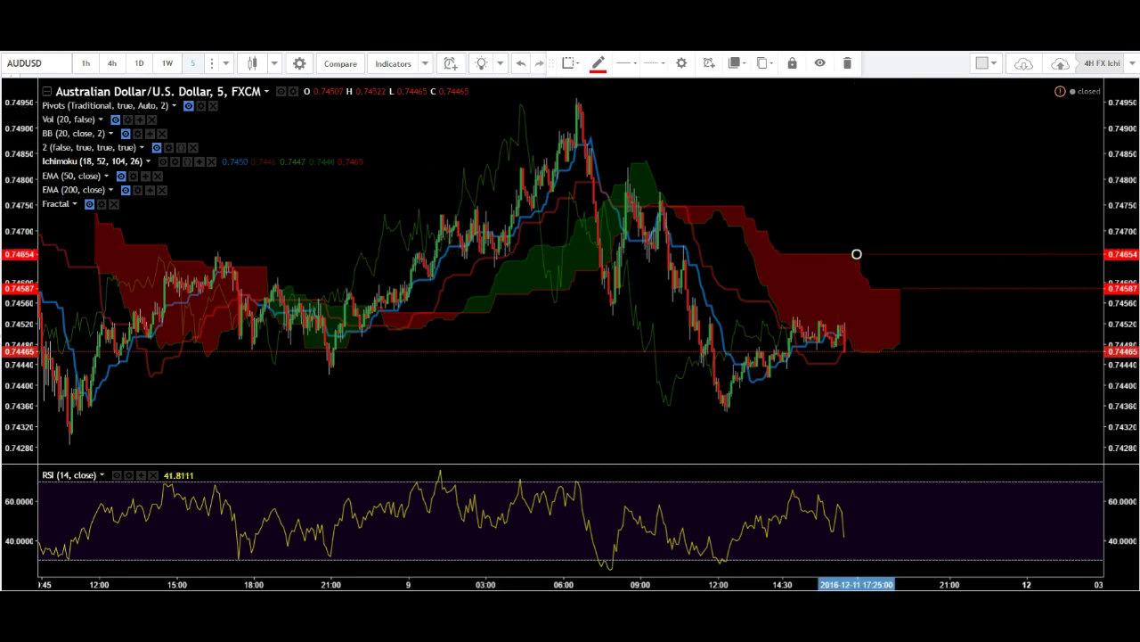
pyautogui.click(740, 205)
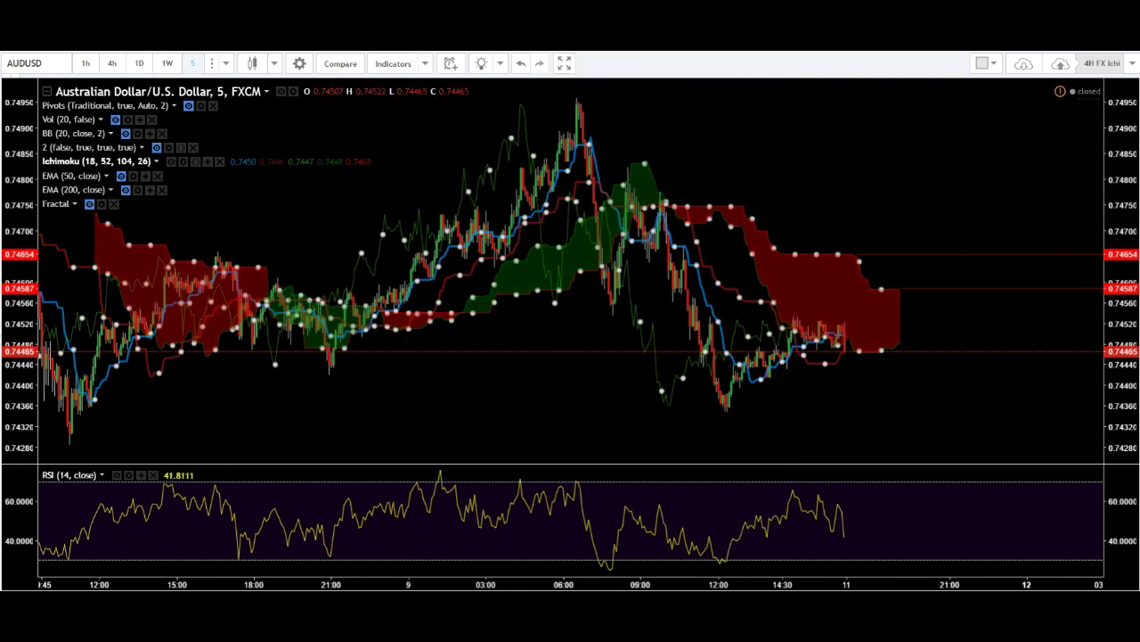
pyautogui.click(746, 207)
pyautogui.click(757, 197)
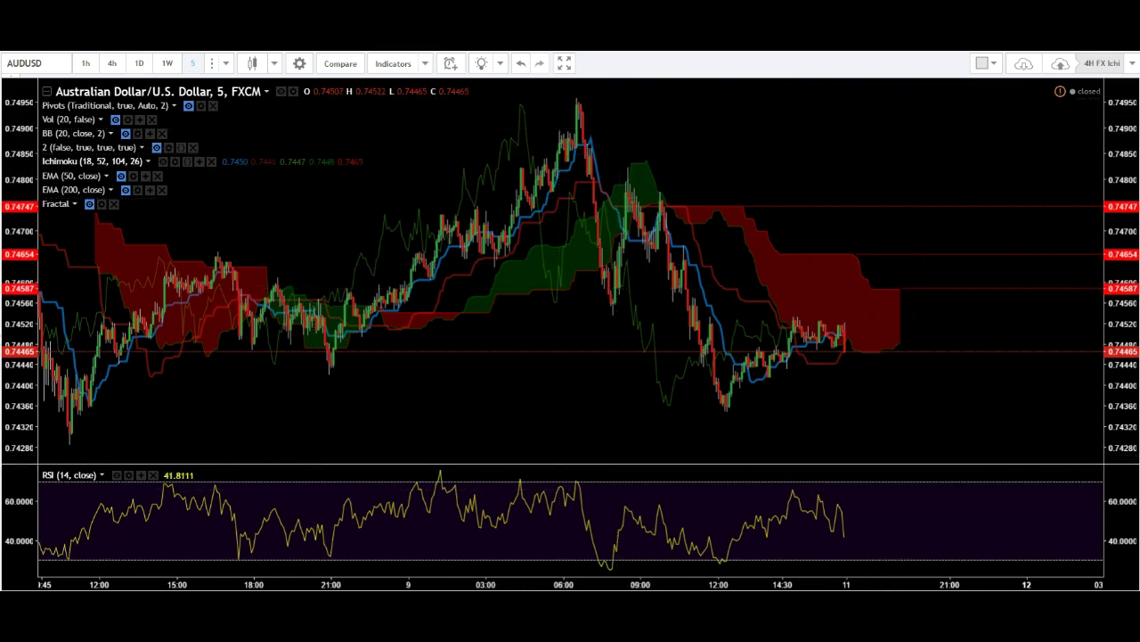
pyautogui.click(168, 65)
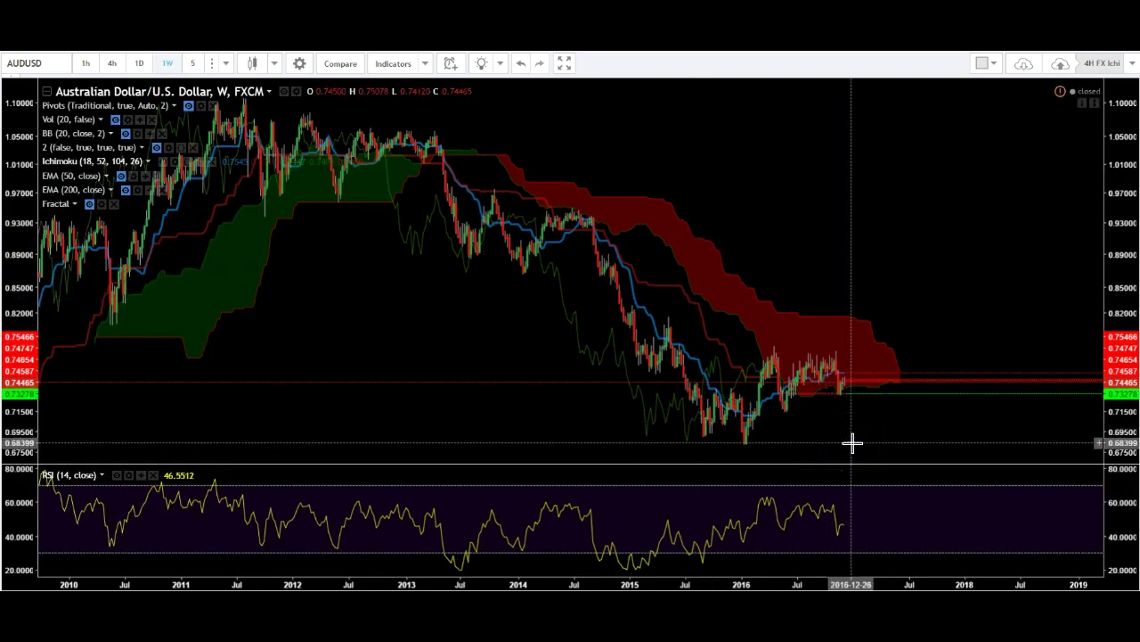
pyautogui.click(192, 63)
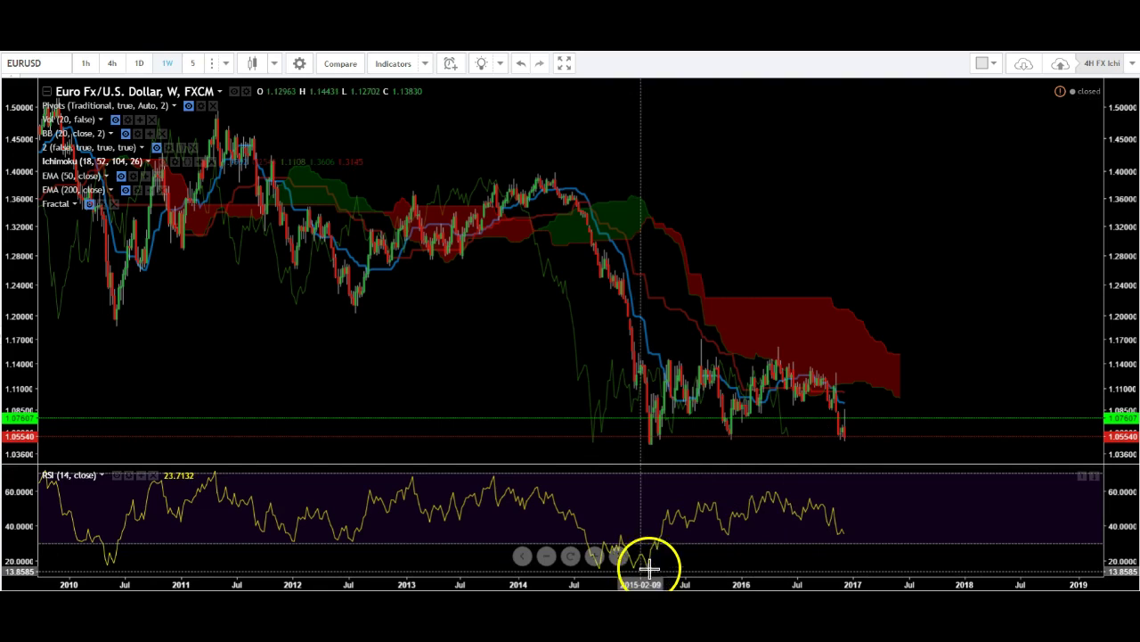
# Examine price against the Ichimoku cloud on the weekly EURUSD chart, hiding the candles to read the lines and restoring them
pyautogui.click(862, 444)
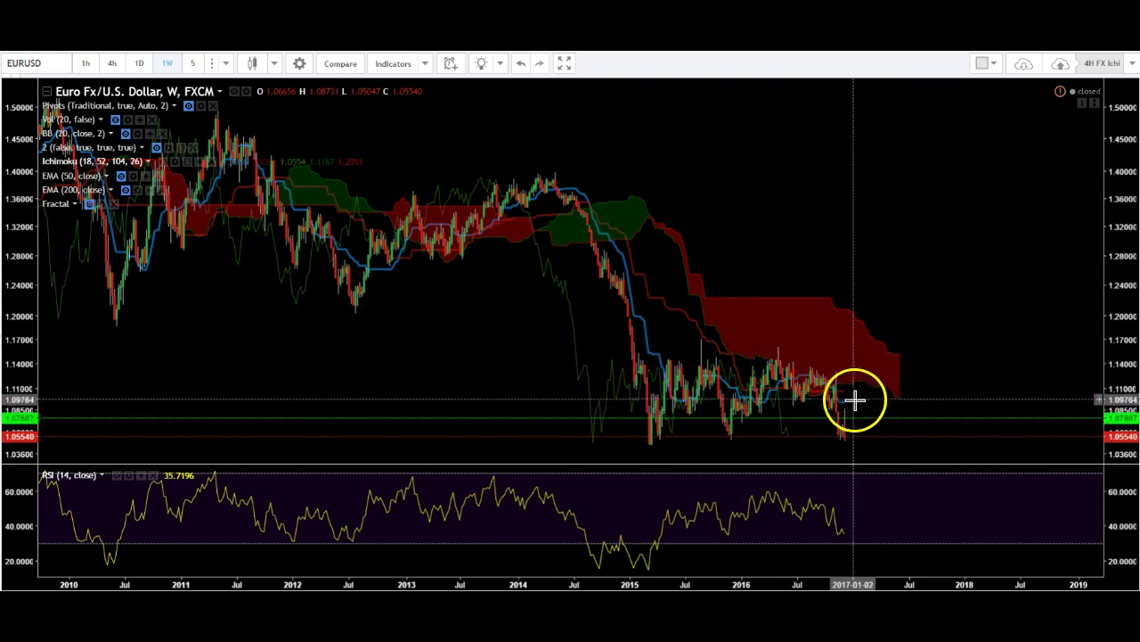
pyautogui.click(235, 91)
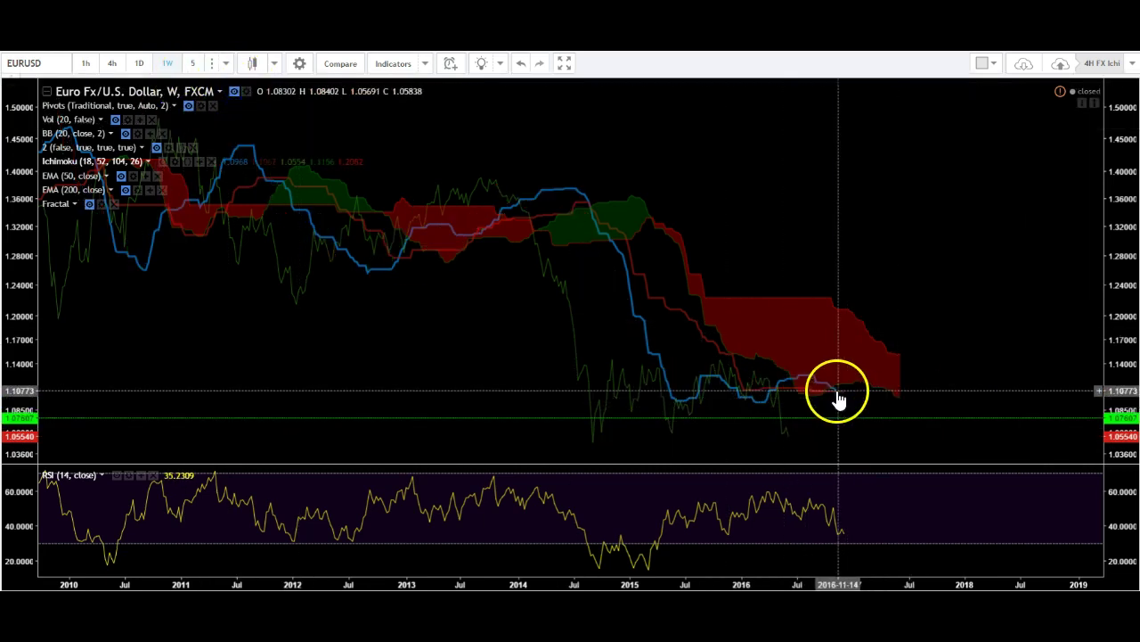
pyautogui.click(235, 92)
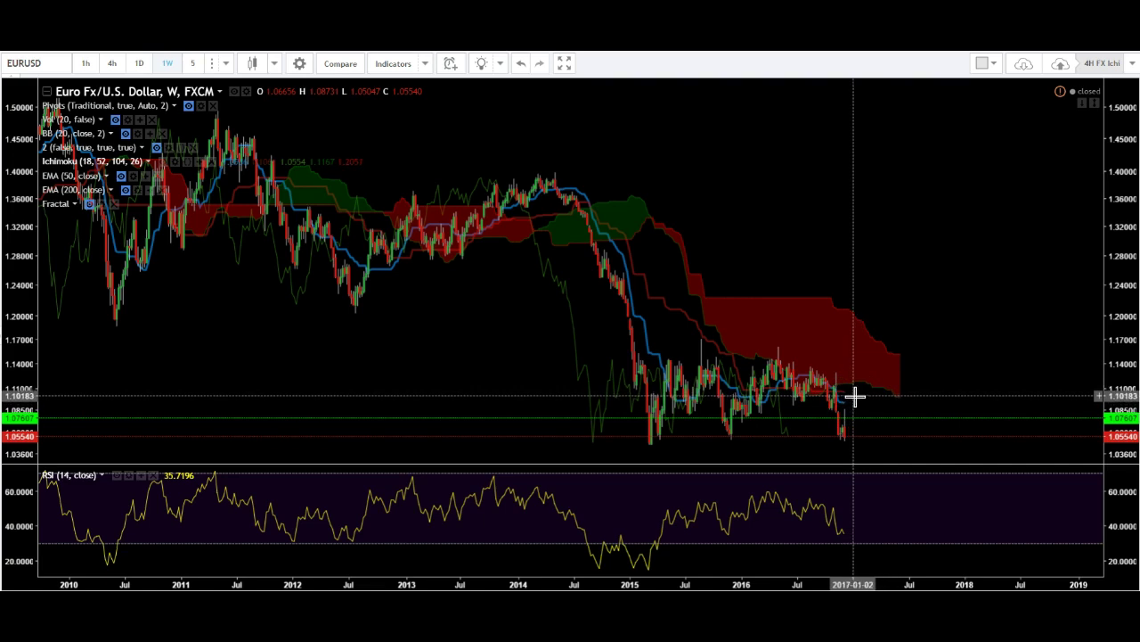
pyautogui.click(935, 420)
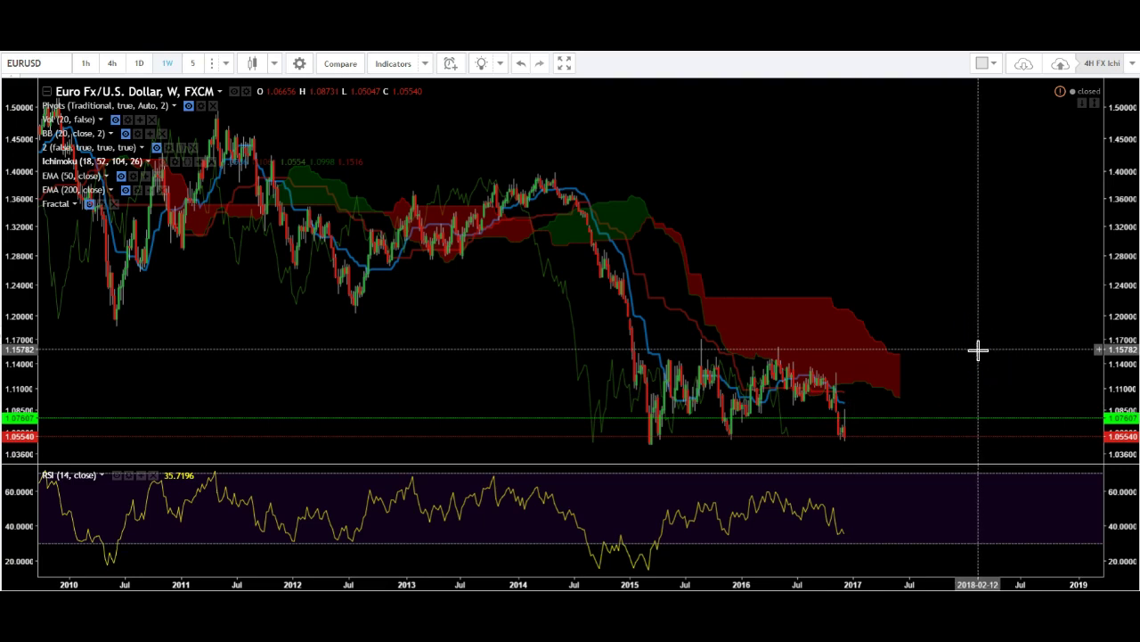
pyautogui.click(971, 379)
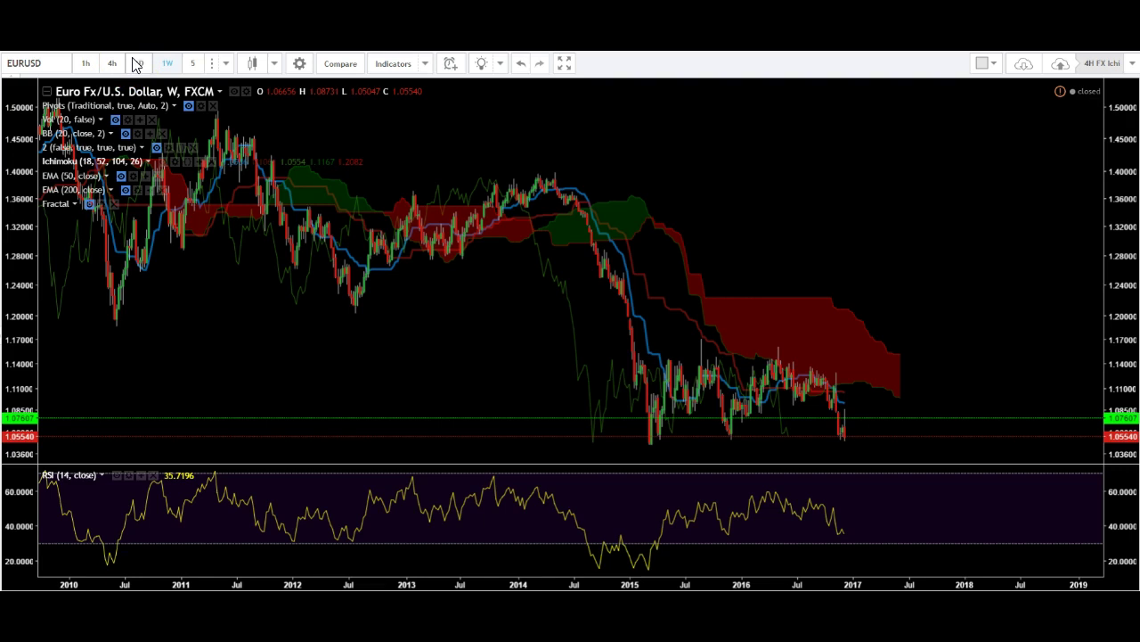
# Show the weekly EURUSD history back to about 1997 and examine the long-term lows below the current price
pyautogui.scroll(-4, 792, 224)
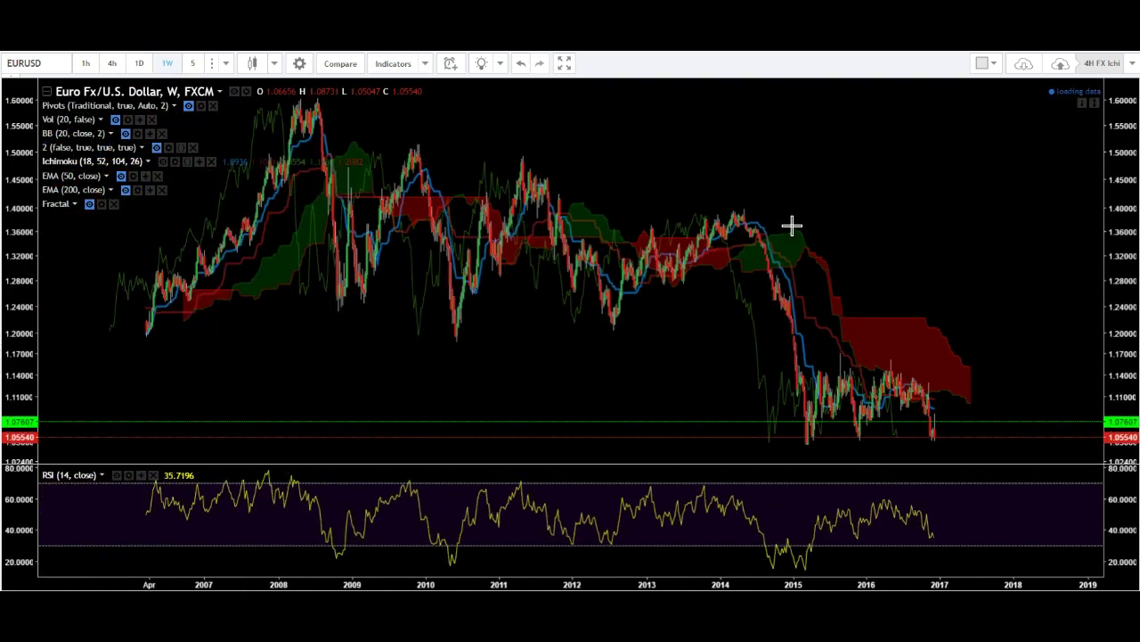
pyautogui.scroll(-8, 792, 225)
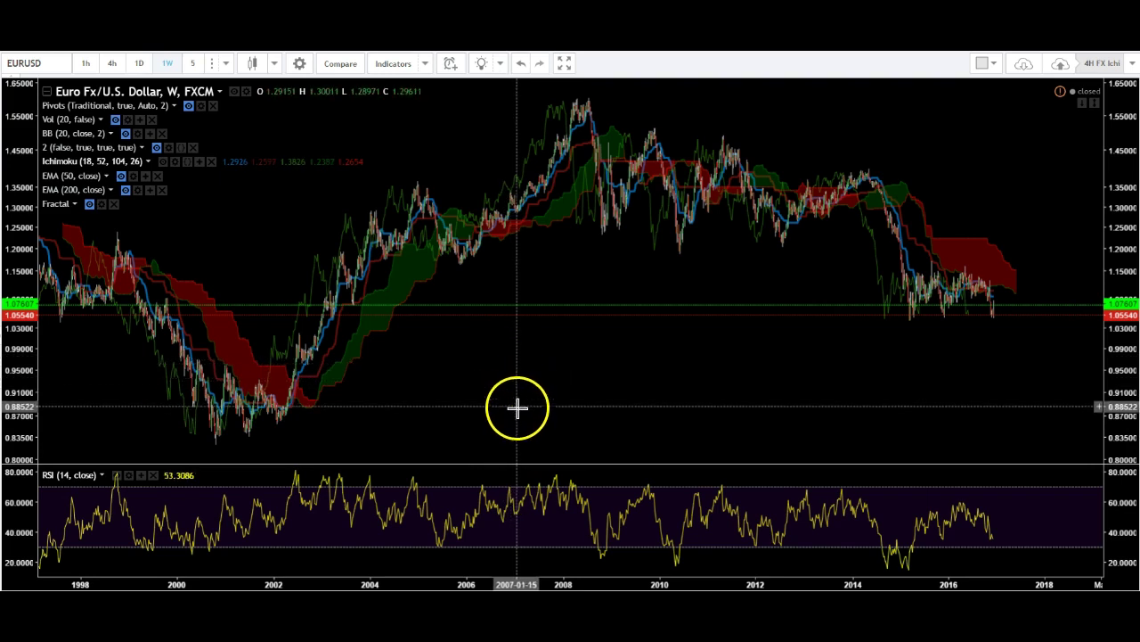
pyautogui.click(522, 354)
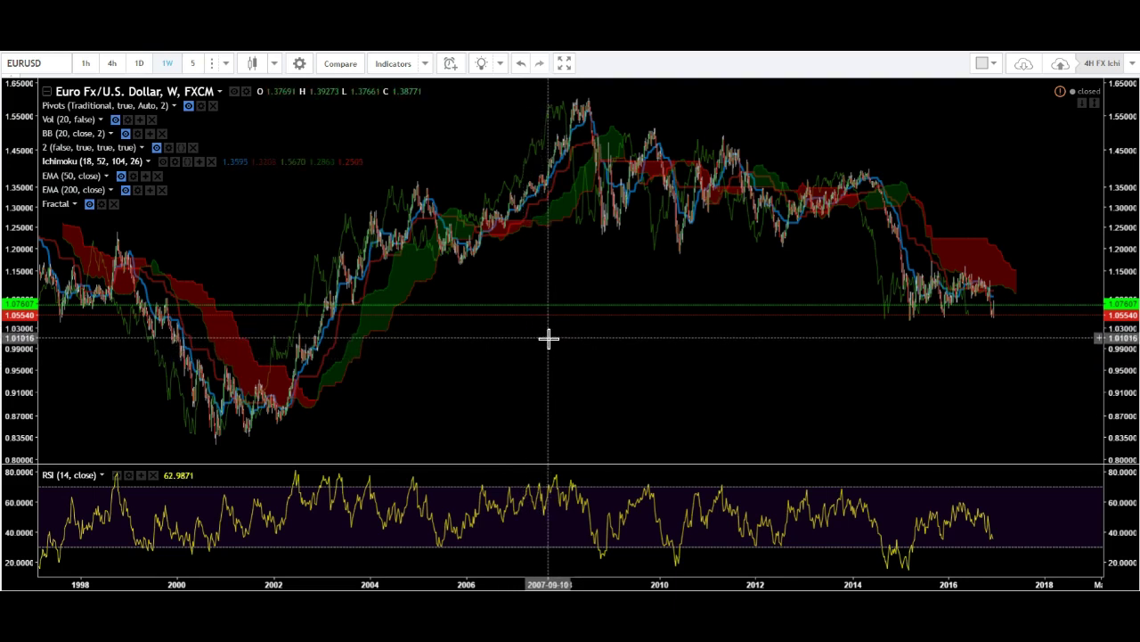
# Switch EURUSD to the daily interval and check the Ichimoku lines with the candles hidden, then restore the candles
pyautogui.click(139, 63)
pyautogui.scroll(5, 372, 230)
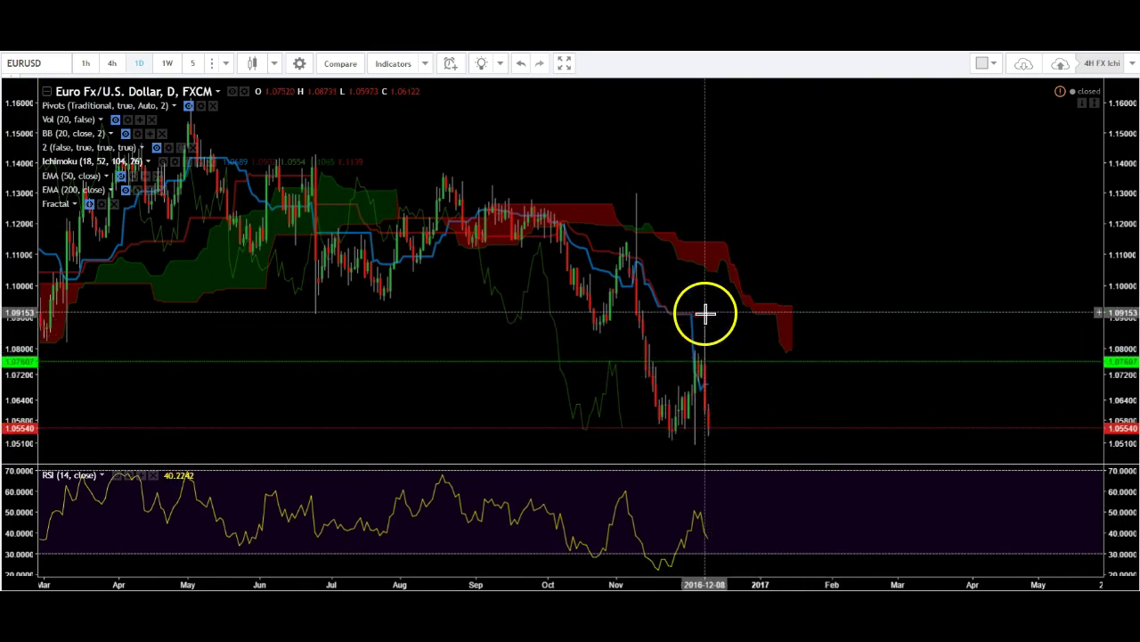
pyautogui.click(231, 91)
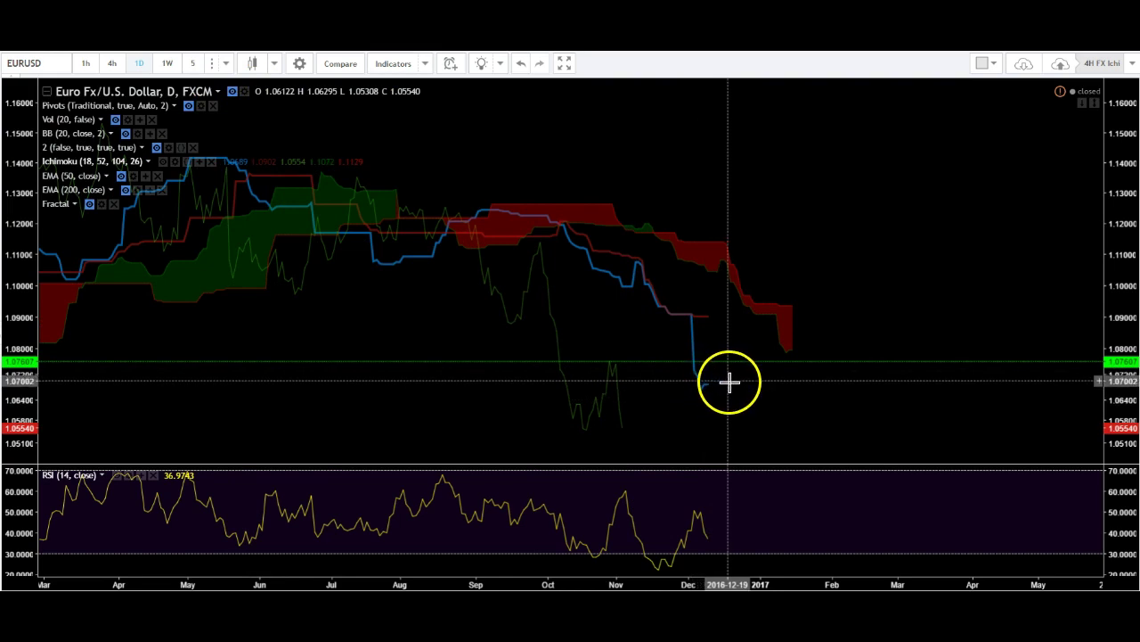
pyautogui.click(233, 91)
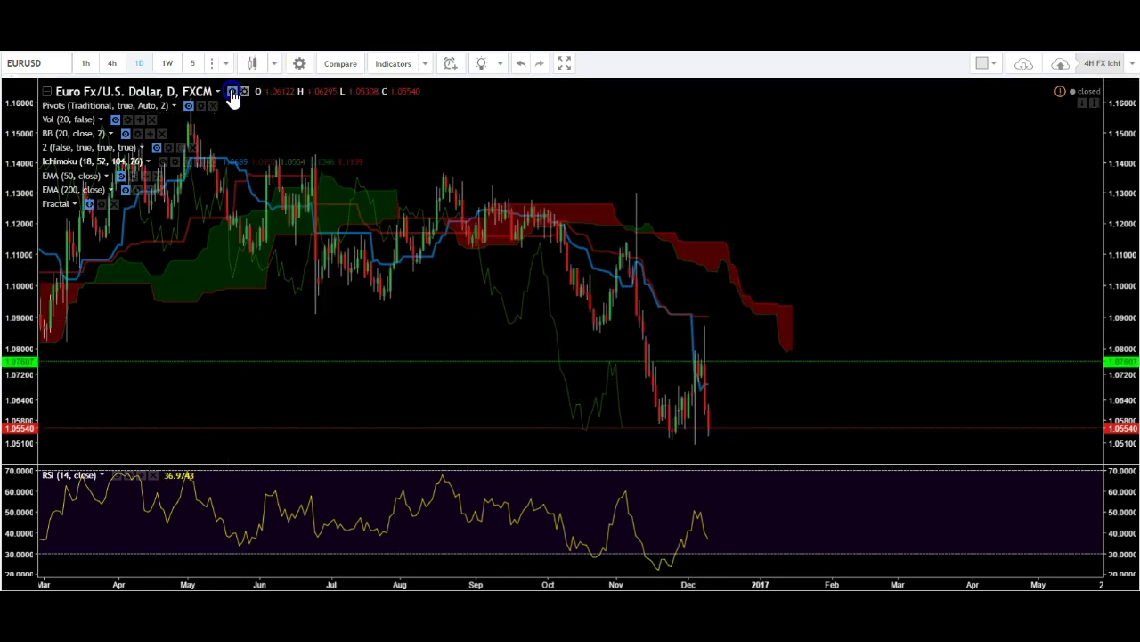
# Examine the daily EURUSD base line and flat cloud sections, and compare the recent low with lows back to early 2015
pyautogui.click(730, 322)
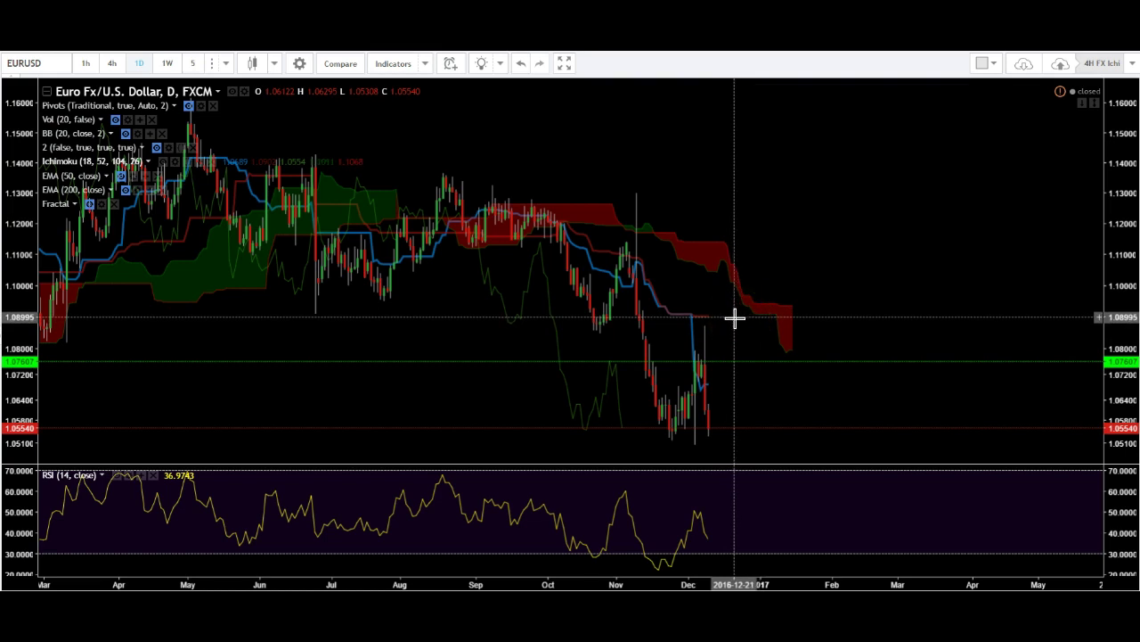
pyautogui.click(754, 302)
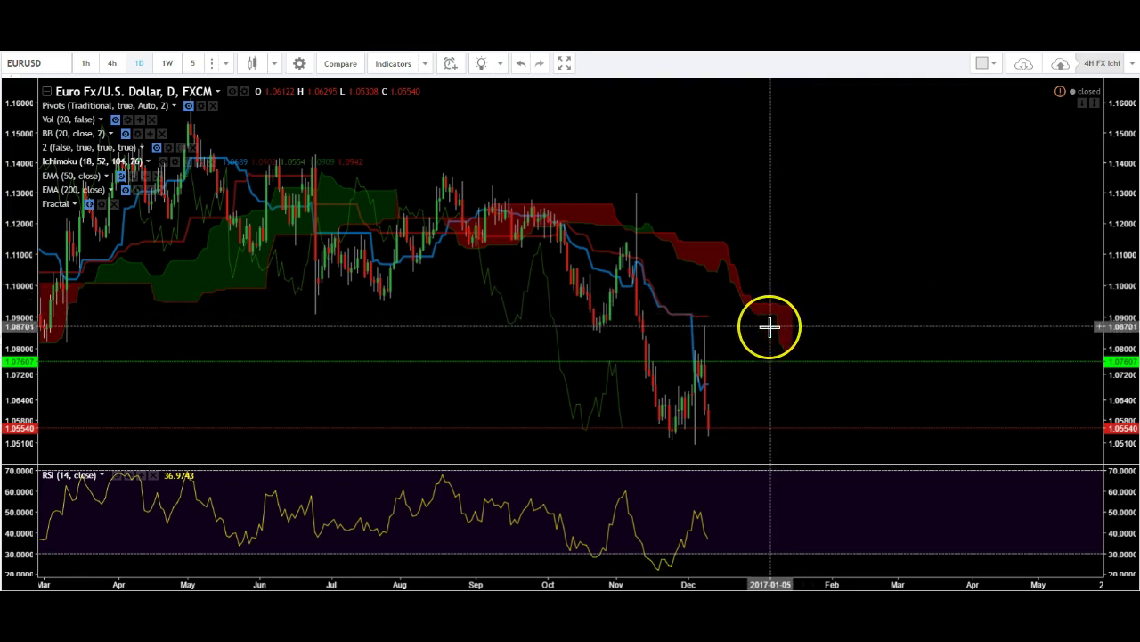
pyautogui.click(765, 327)
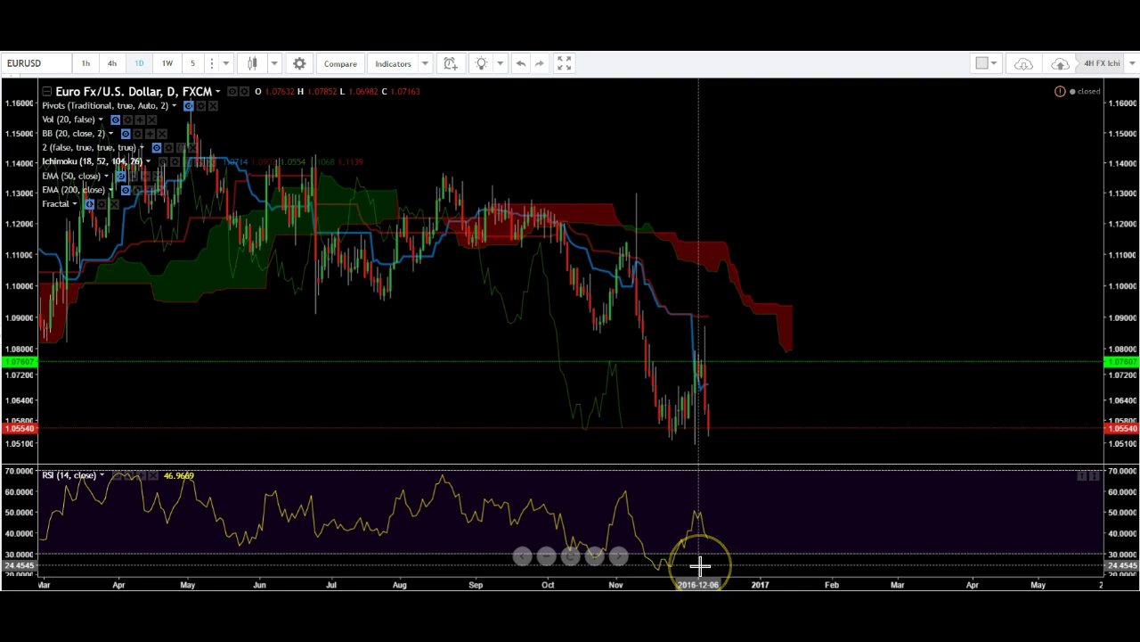
pyautogui.scroll(-5, 542, 422)
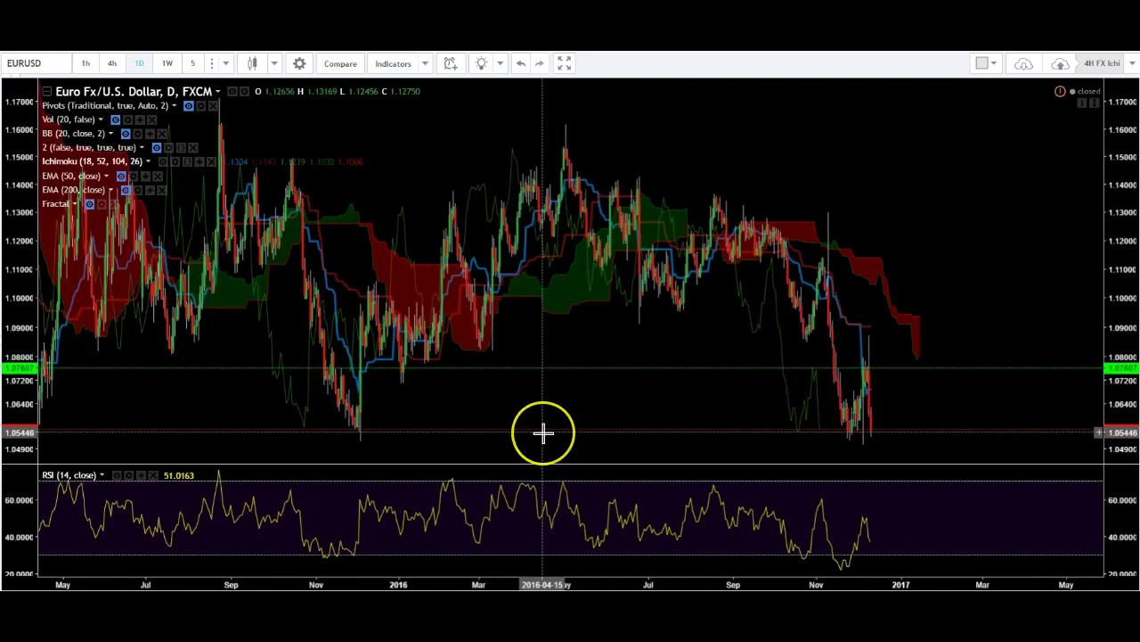
pyautogui.scroll(-5, 542, 433)
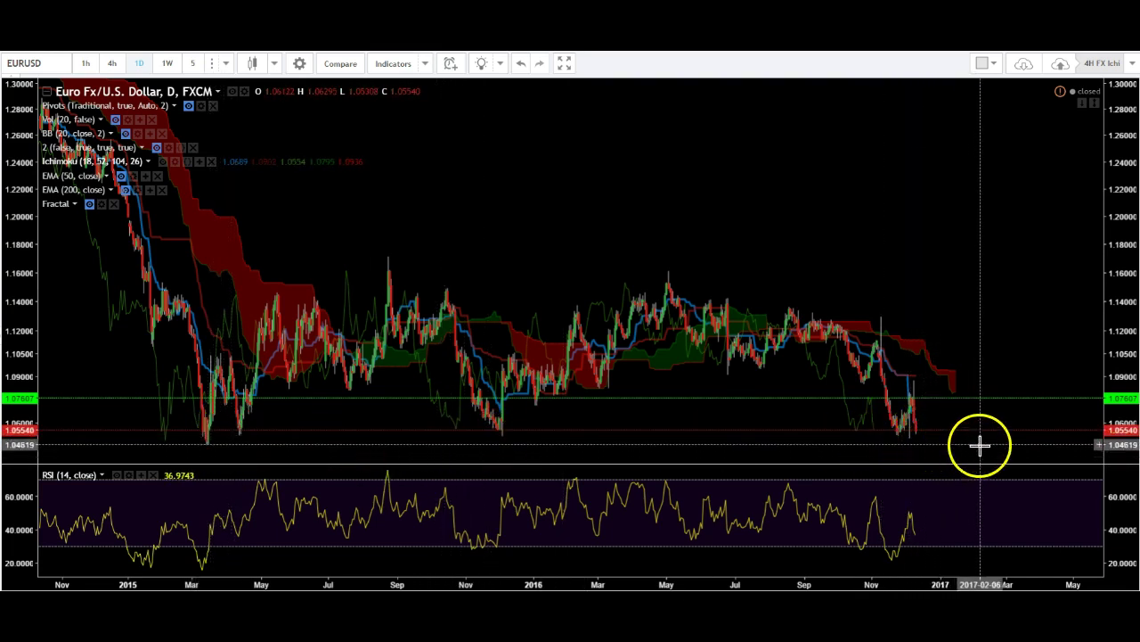
# Switch EURUSD to the 4-hour interval and examine recent price against the Ichimoku cloud and its forward twist
pyautogui.click(112, 63)
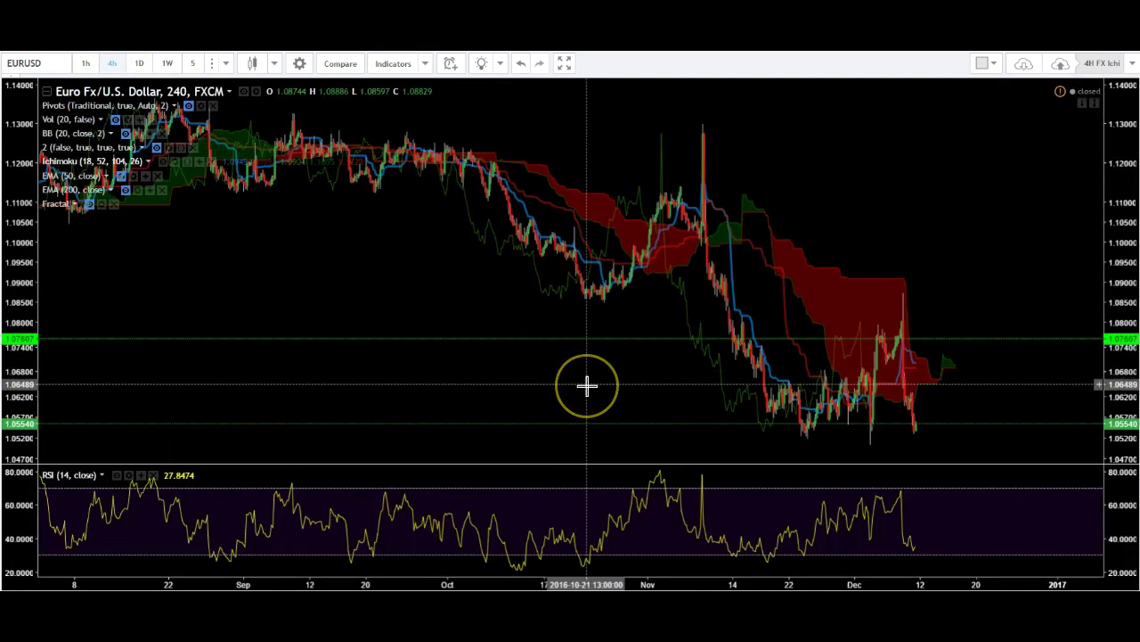
pyautogui.scroll(2, 606, 390)
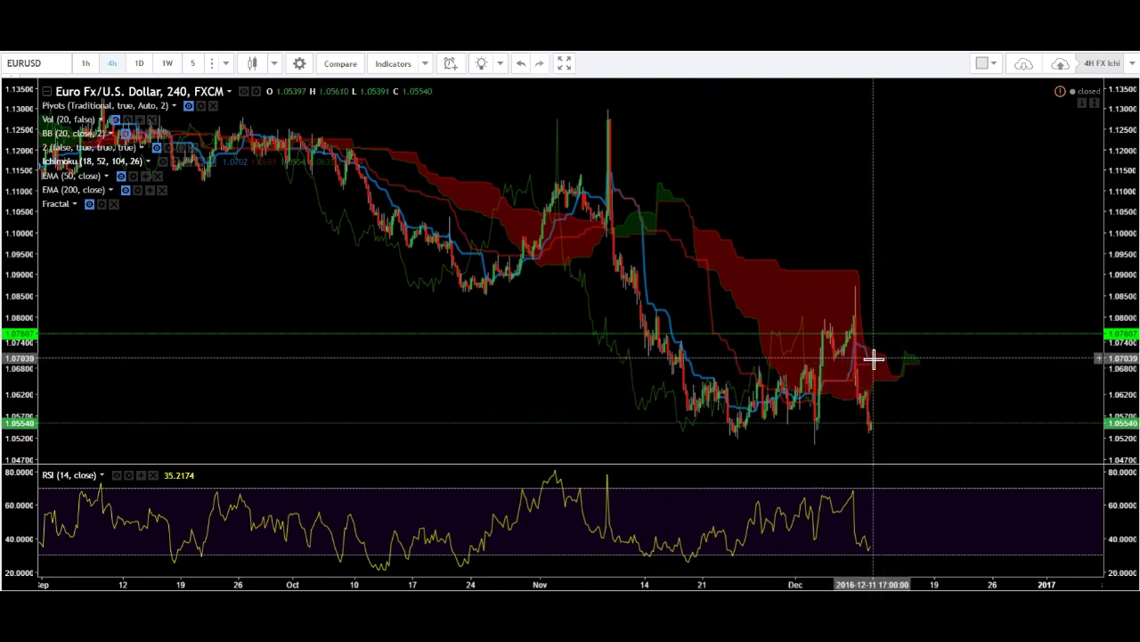
# Compare the 4-hour EURUSD price with the cloud and check the Ichimoku lines with the candles hidden, then restore the candles
pyautogui.click(850, 430)
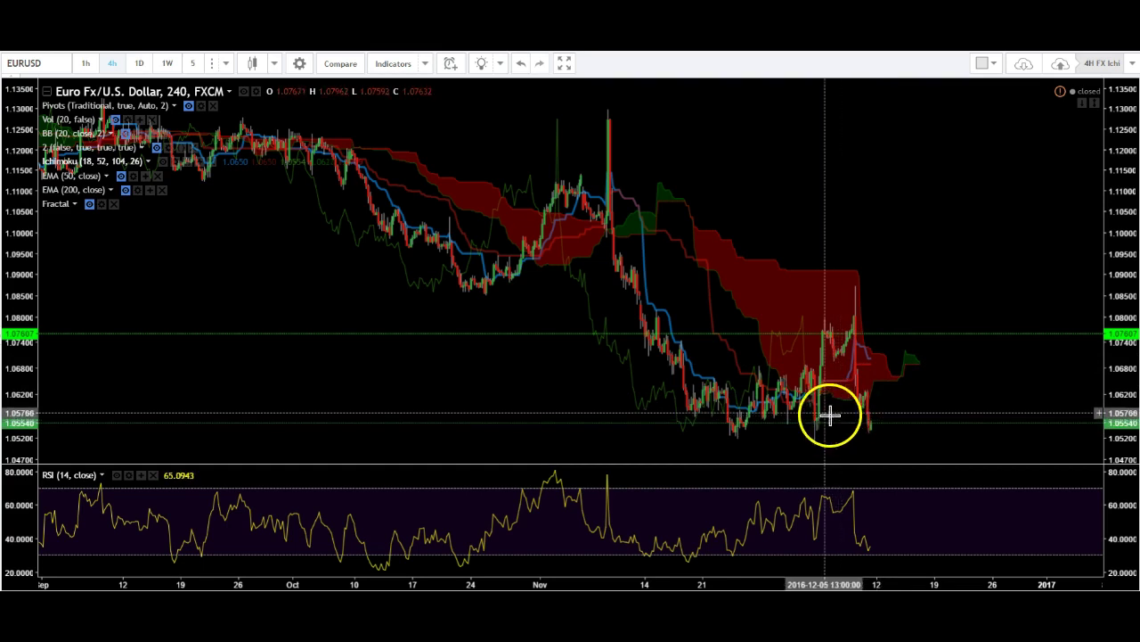
pyautogui.click(243, 92)
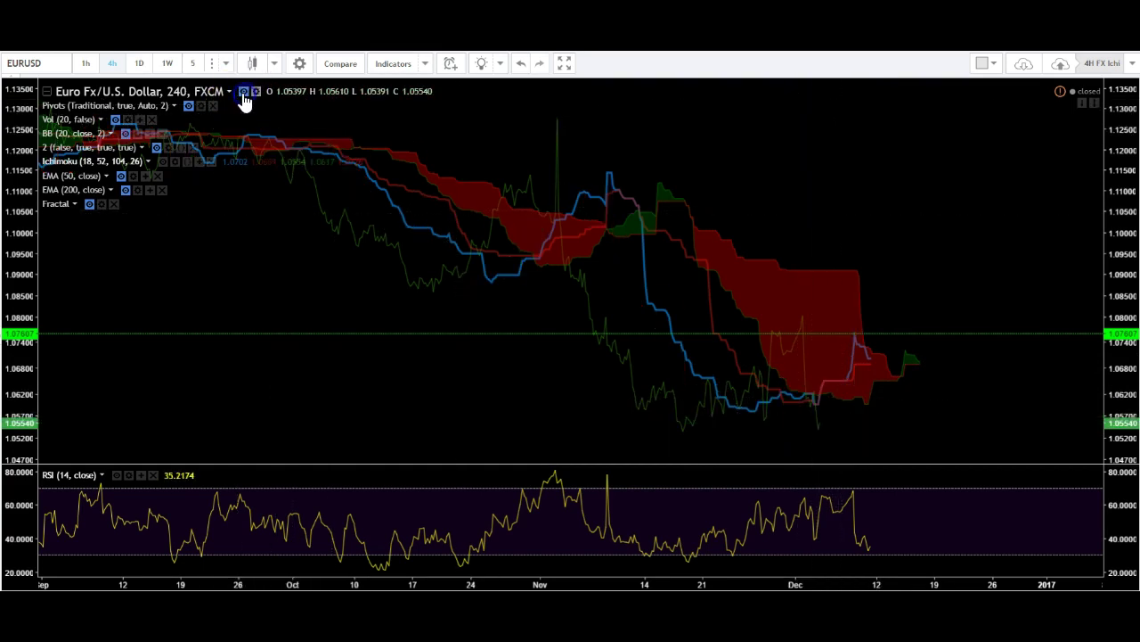
pyautogui.click(244, 92)
pyautogui.click(838, 460)
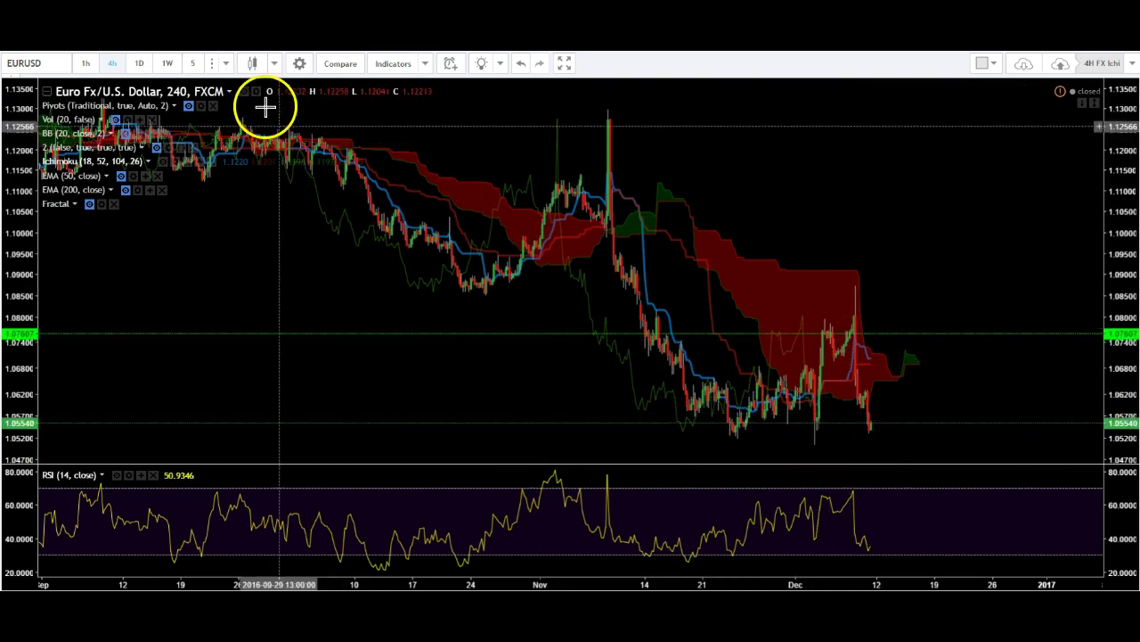
# Switch EURUSD to the 1-hour interval and examine the cloud twist and base line with the candles hidden, then restore the candles
pyautogui.click(81, 63)
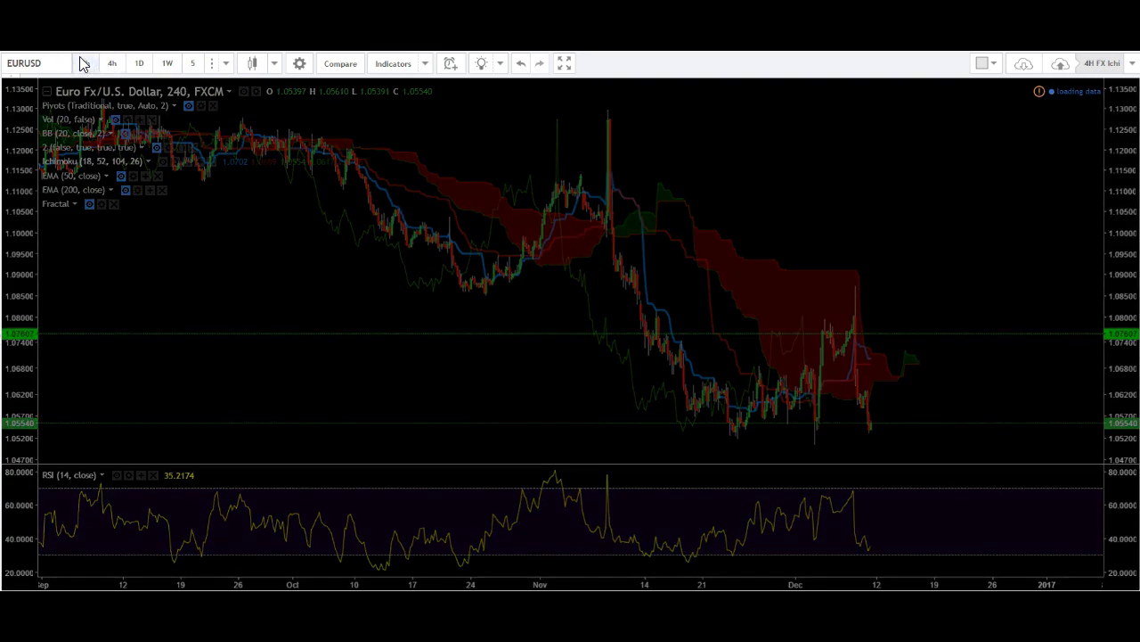
pyautogui.click(85, 64)
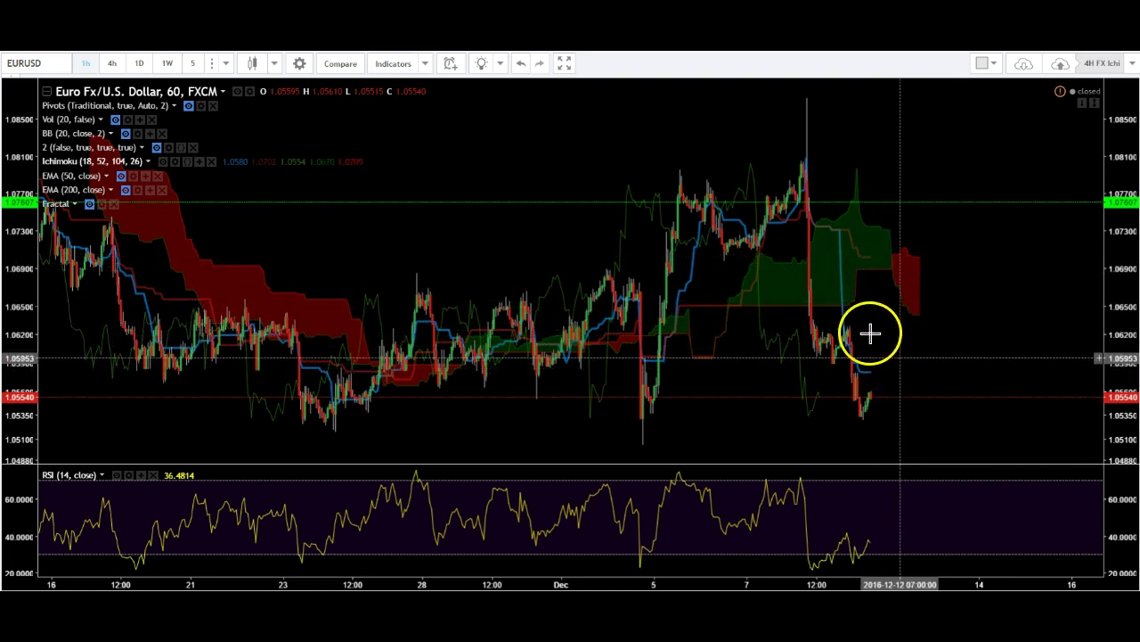
pyautogui.click(237, 91)
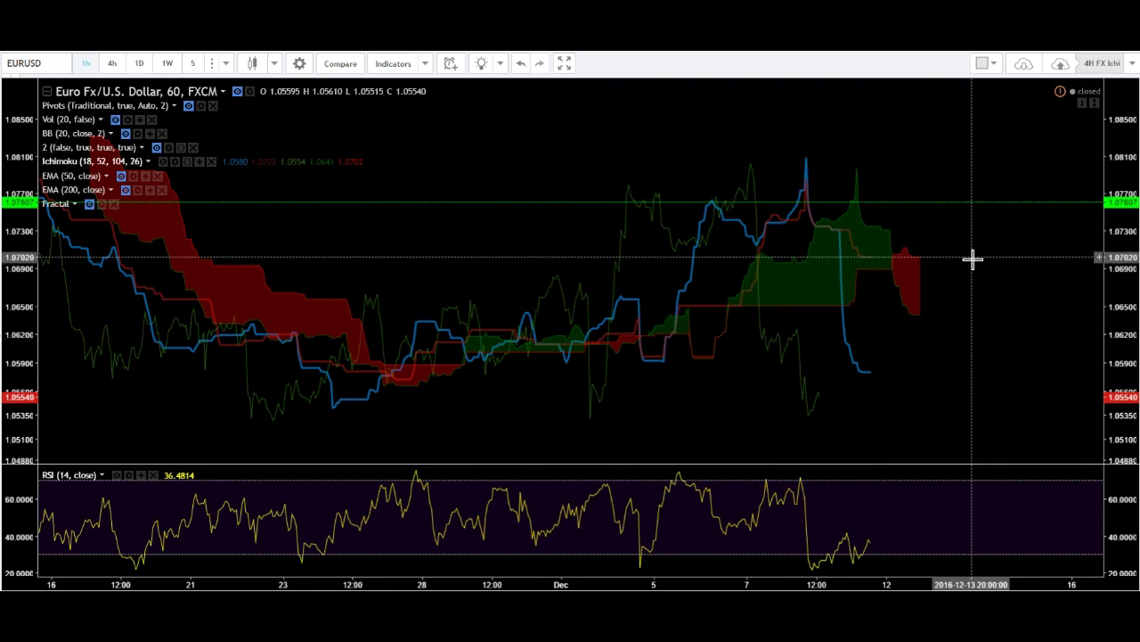
pyautogui.click(897, 268)
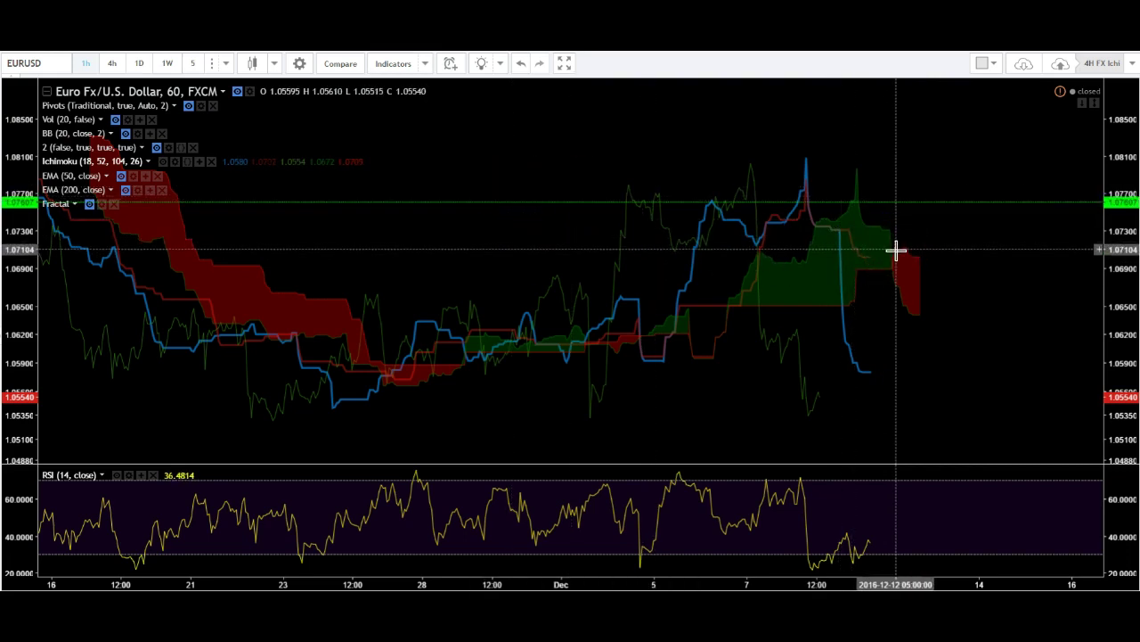
pyautogui.click(369, 194)
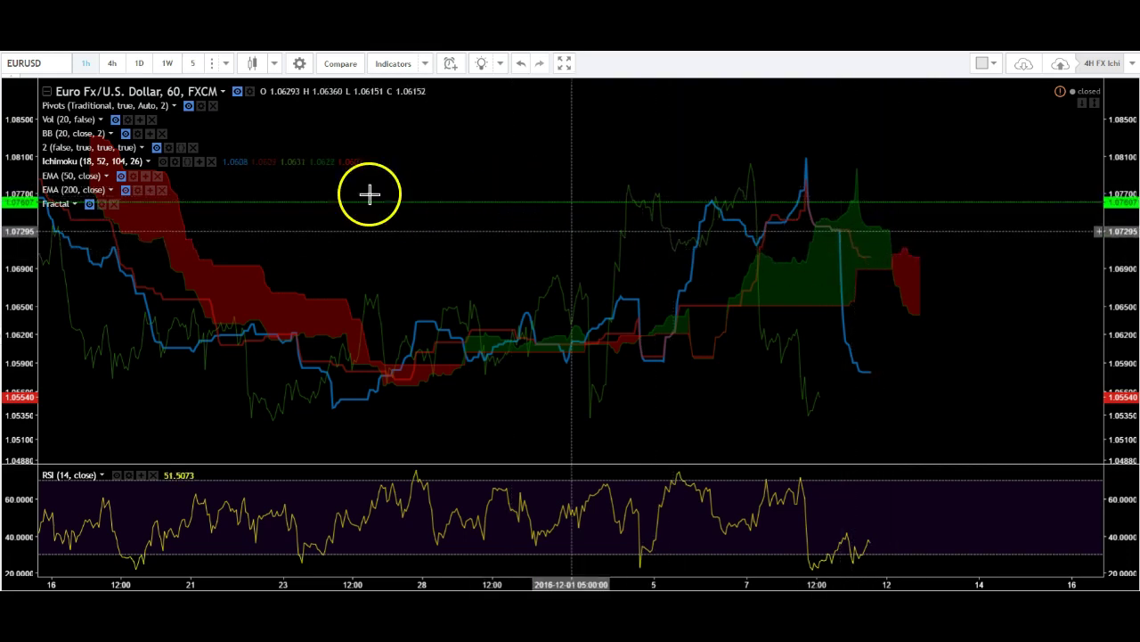
pyautogui.click(237, 94)
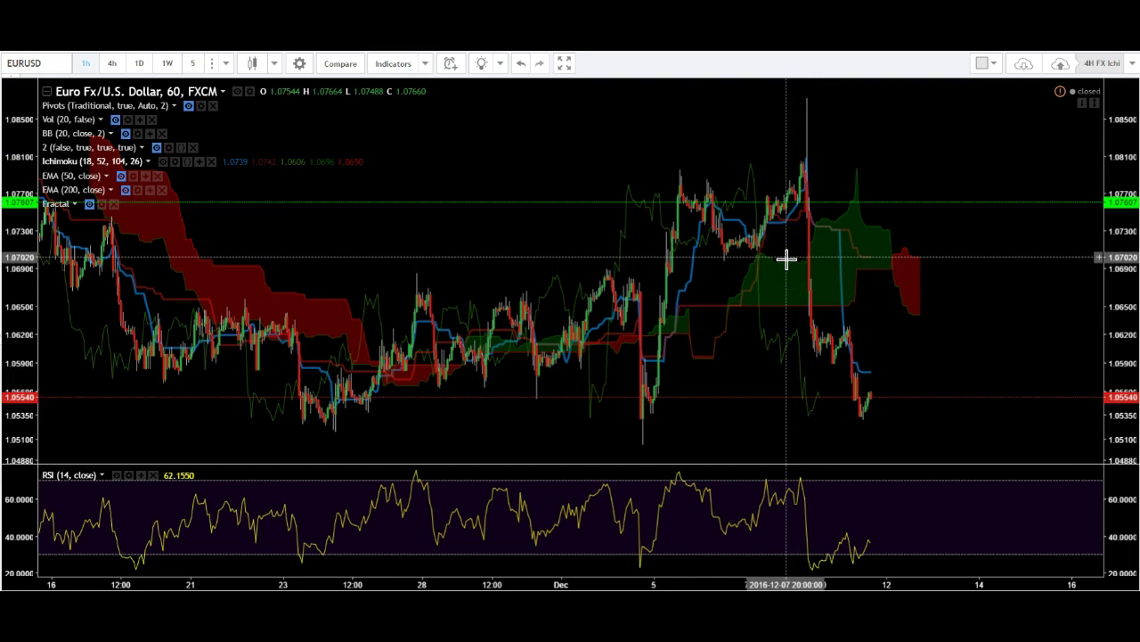
# Mark the 1-hour EURUSD base line at 1.07036 and the flat cloud edge at 1.06899 with red horizontal rays
pyautogui.click(872, 257)
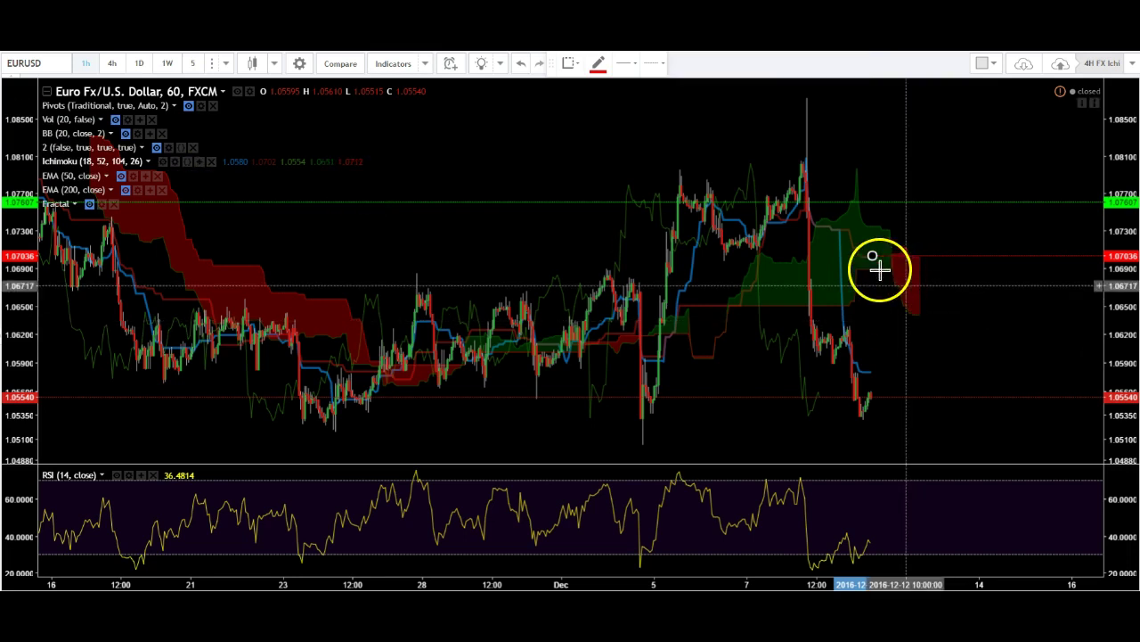
pyautogui.click(887, 317)
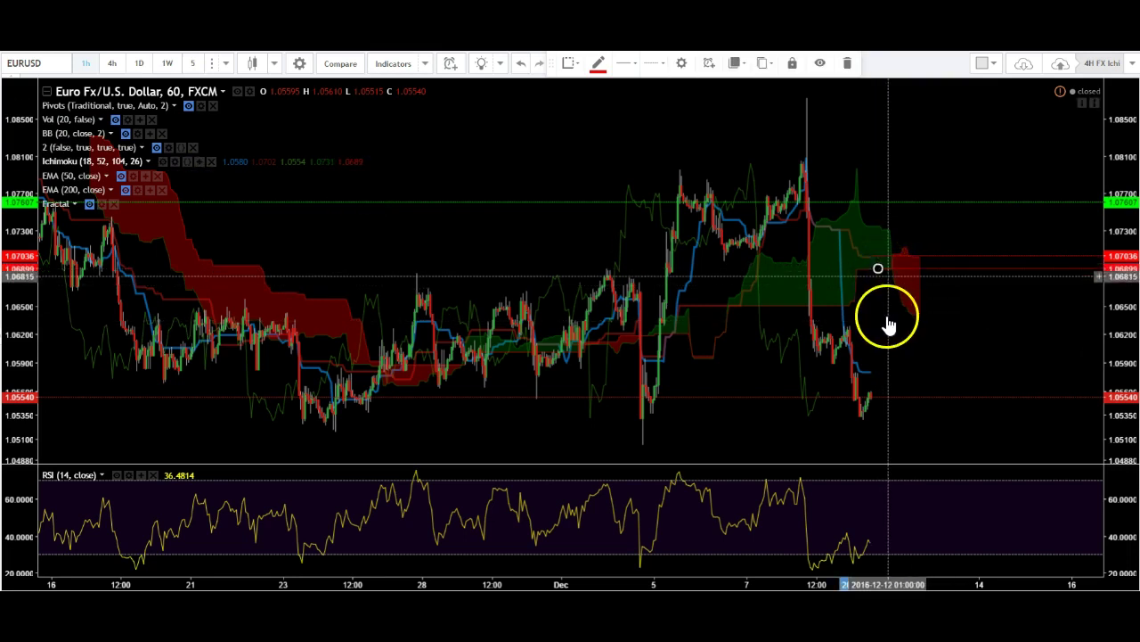
# Switch EURUSD to the 5-minute interval and draw a red horizontal ray from the cloud's flat upper edge at 1.07350
pyautogui.click(196, 64)
pyautogui.click(127, 173)
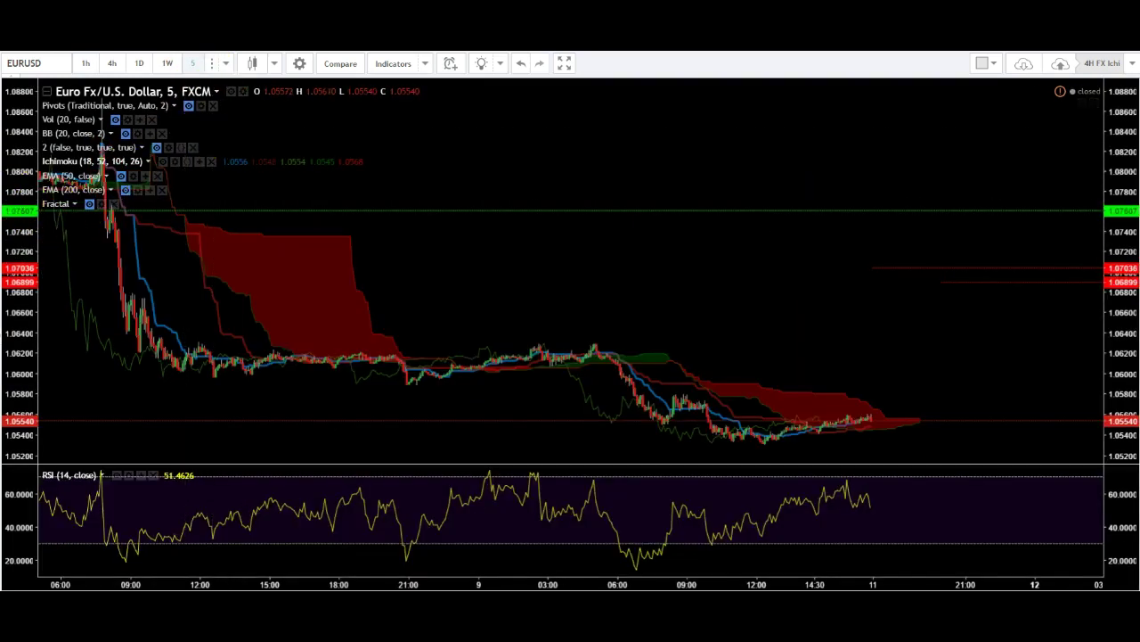
pyautogui.click(3, 145)
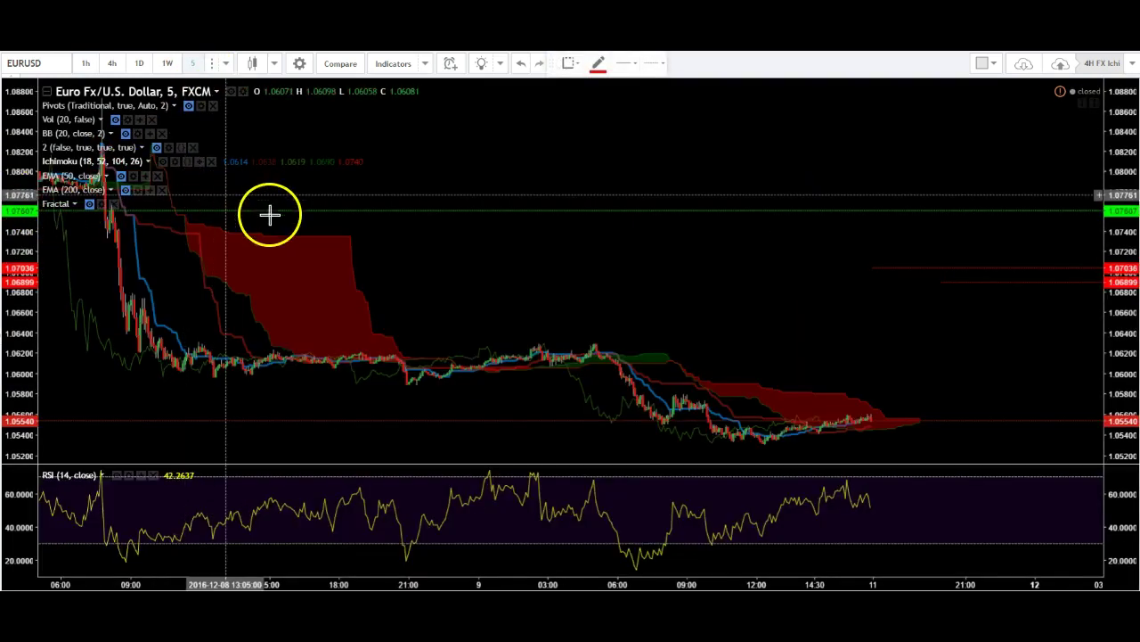
pyautogui.click(350, 236)
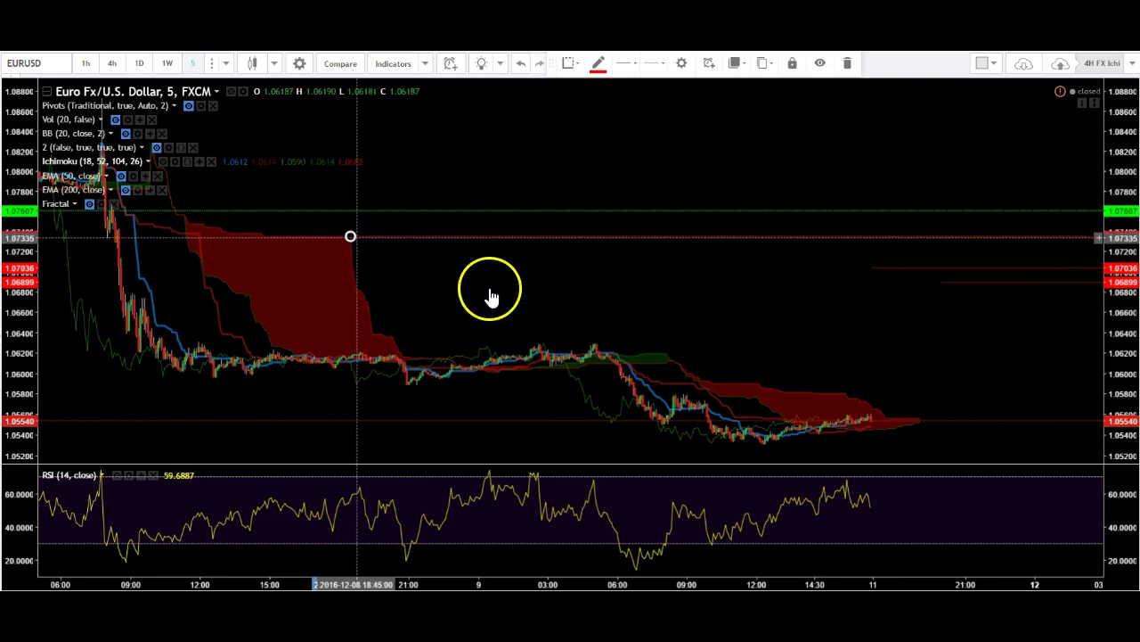
# Draw a yellow horizontal ray at 1.05555 from the flat leading edge of the 5-minute EURUSD cloud
pyautogui.scroll(3, 641, 435)
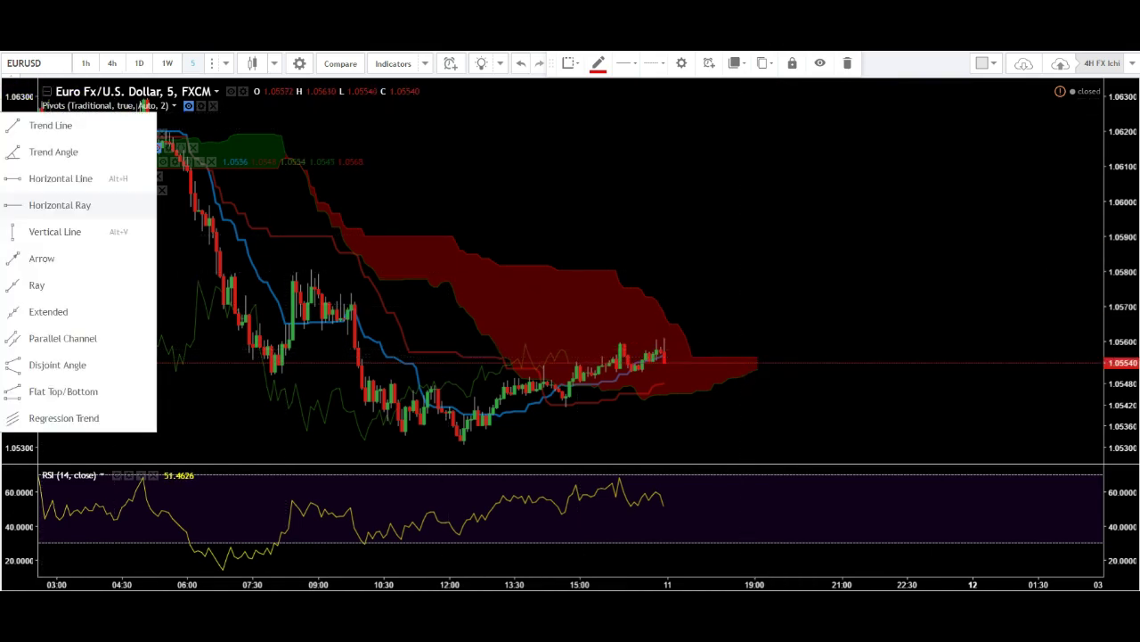
pyautogui.click(595, 60)
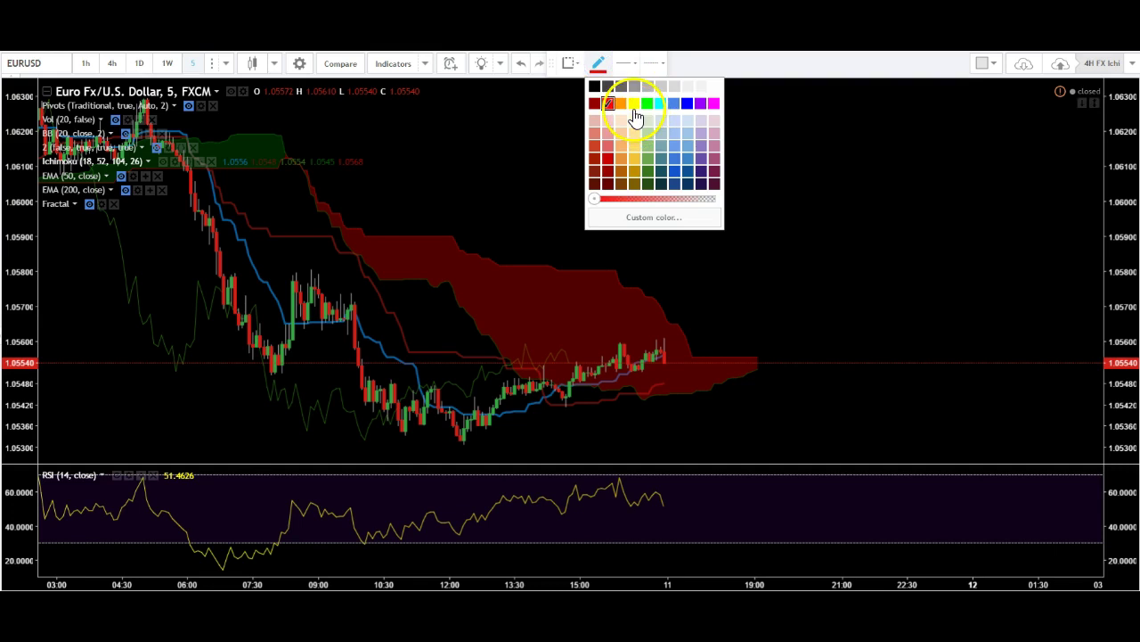
pyautogui.click(635, 105)
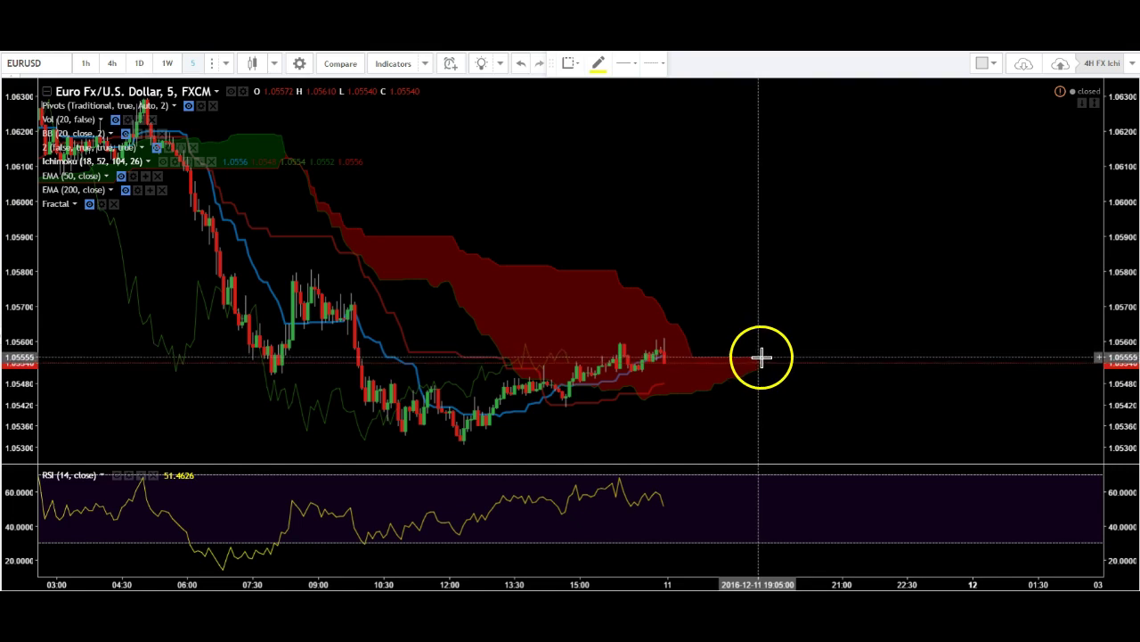
pyautogui.click(762, 357)
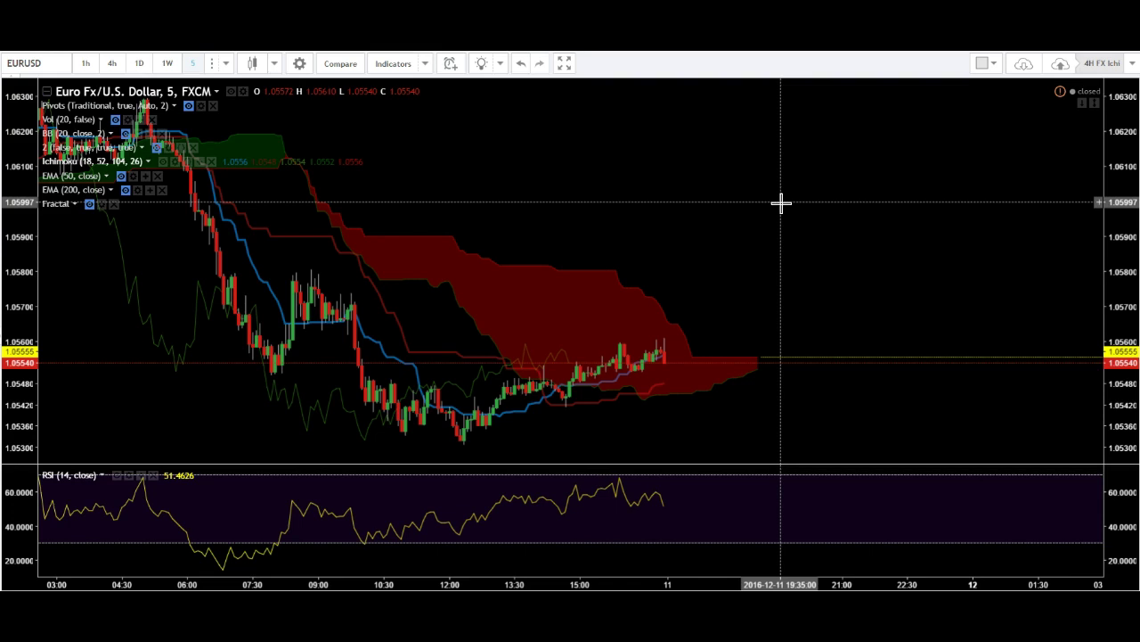
# Return EURUSD to the 1-hour interval and review the marked levels against the cloud
pyautogui.click(96, 64)
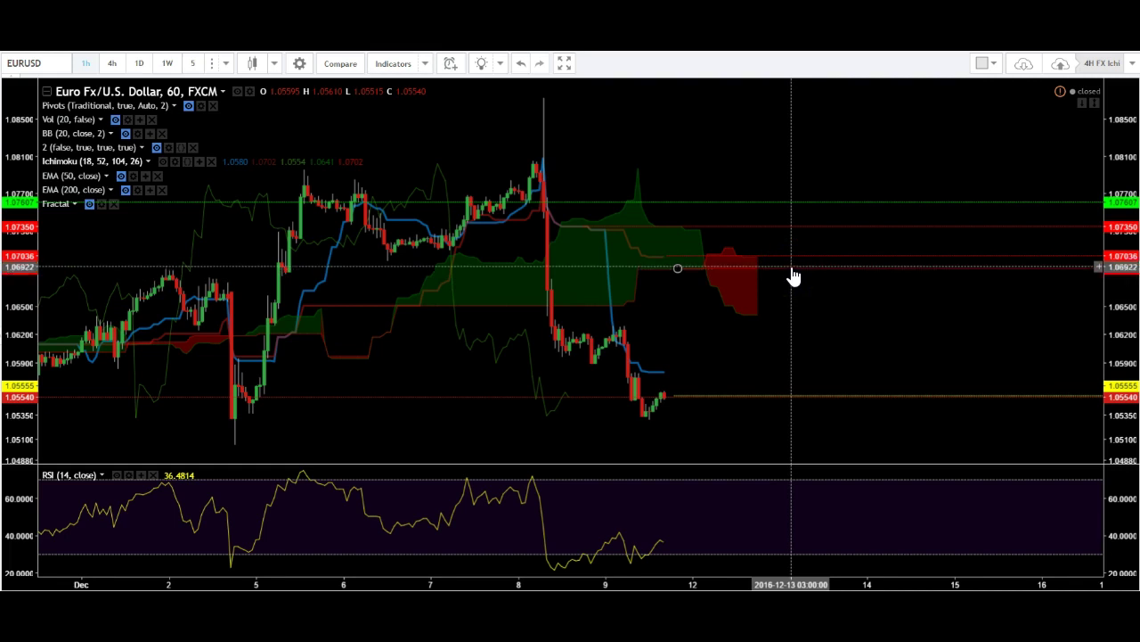
pyautogui.moveTo(787, 265)
pyautogui.mouseDown()
pyautogui.moveTo(801, 276)
pyautogui.moveTo(799, 261)
pyautogui.mouseUp()
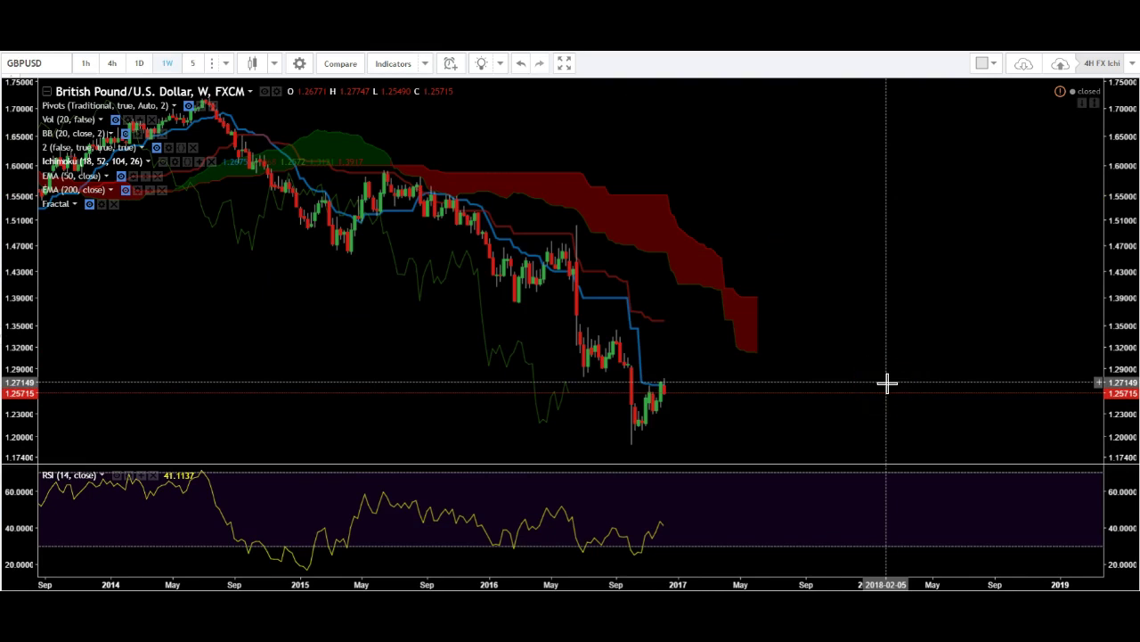
# Examine weekly GBPUSD price, lagging span and cloud, checking the Ichimoku lines with the candles hidden before restoring the candles
pyautogui.click(867, 383)
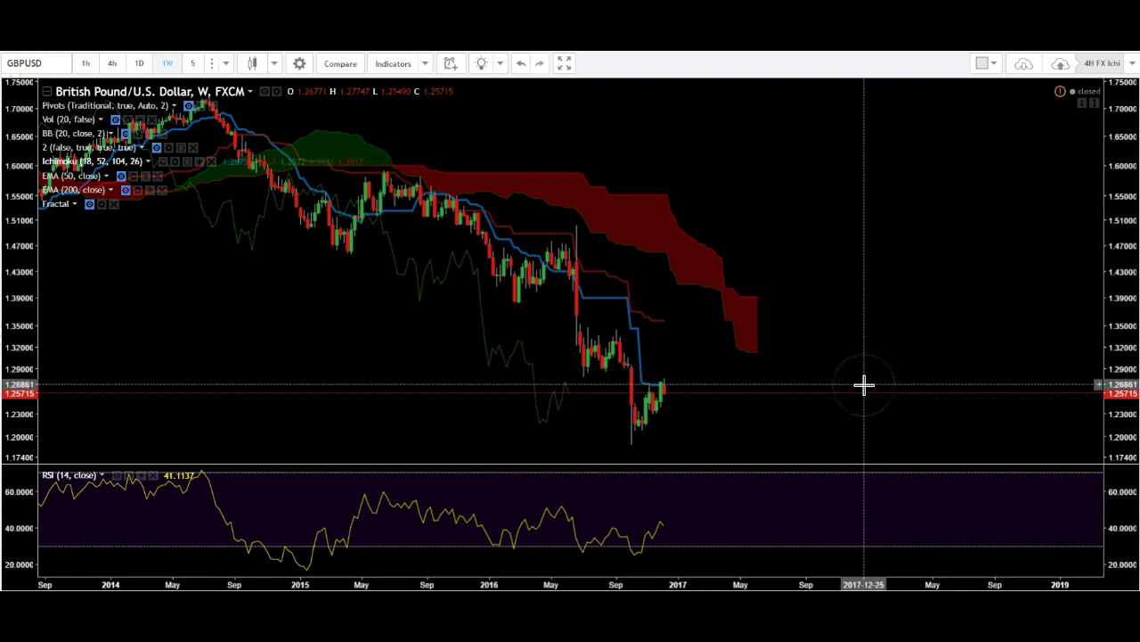
pyautogui.click(840, 333)
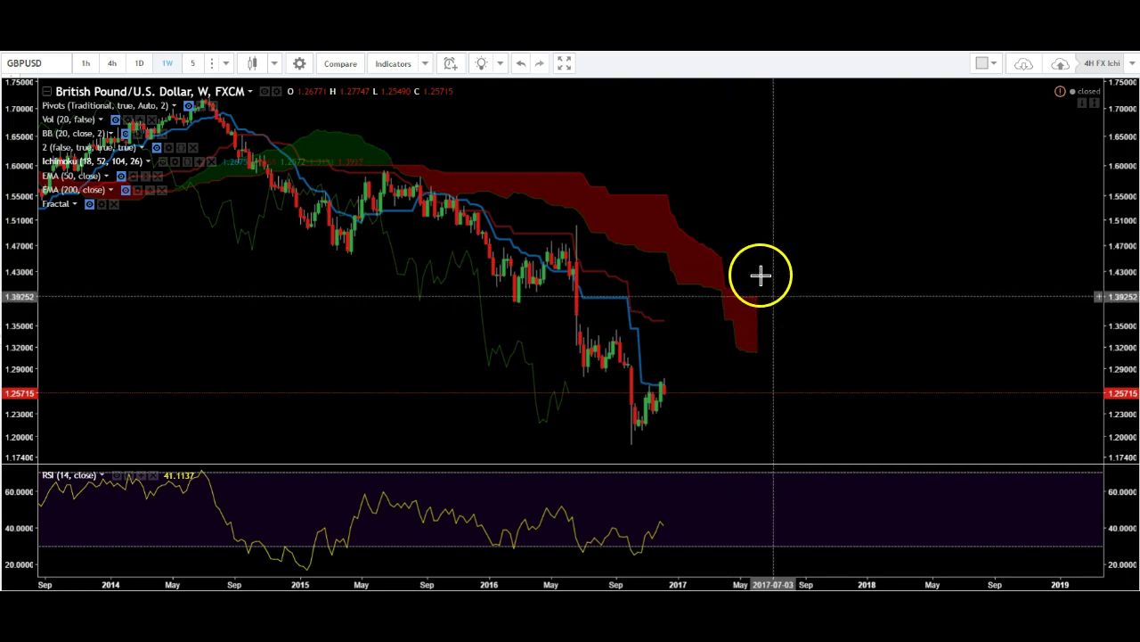
pyautogui.click(647, 315)
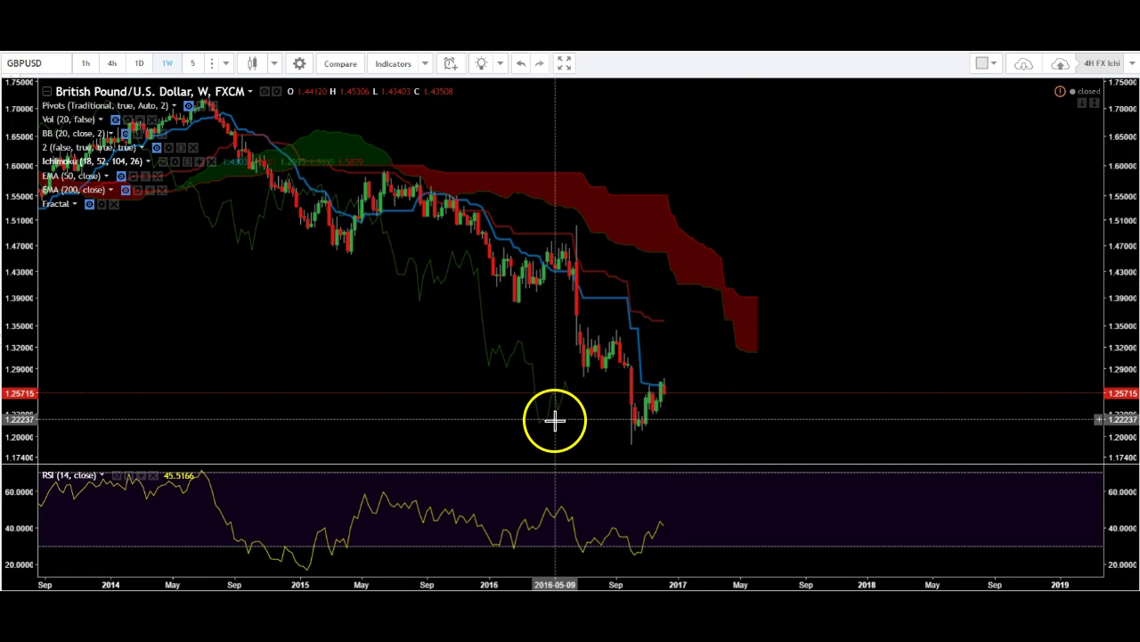
pyautogui.click(435, 336)
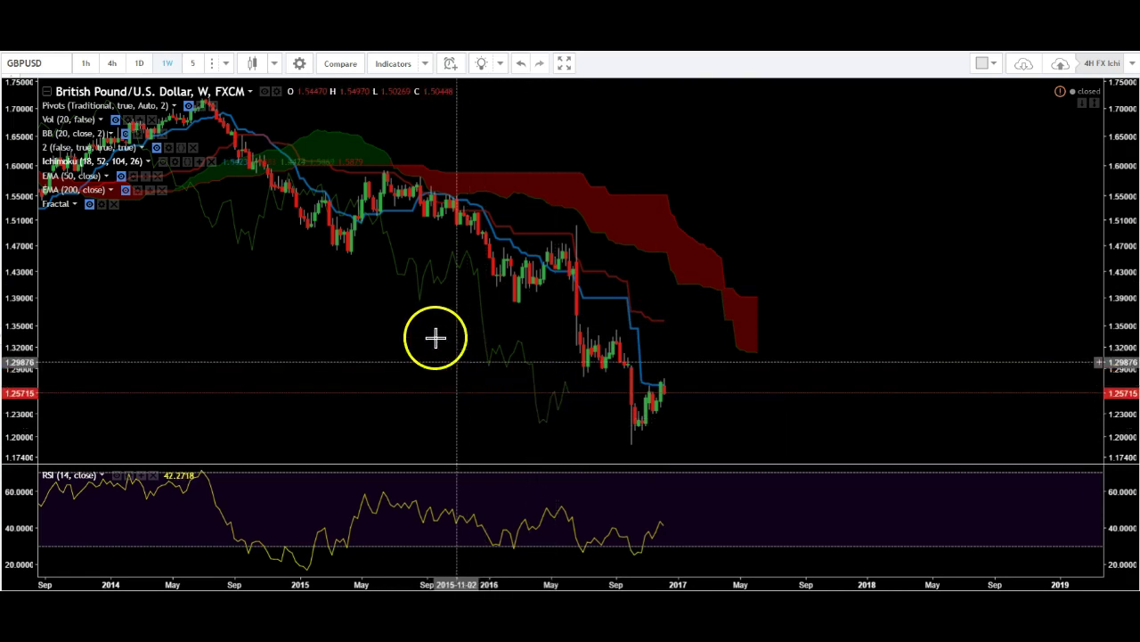
pyautogui.click(500, 403)
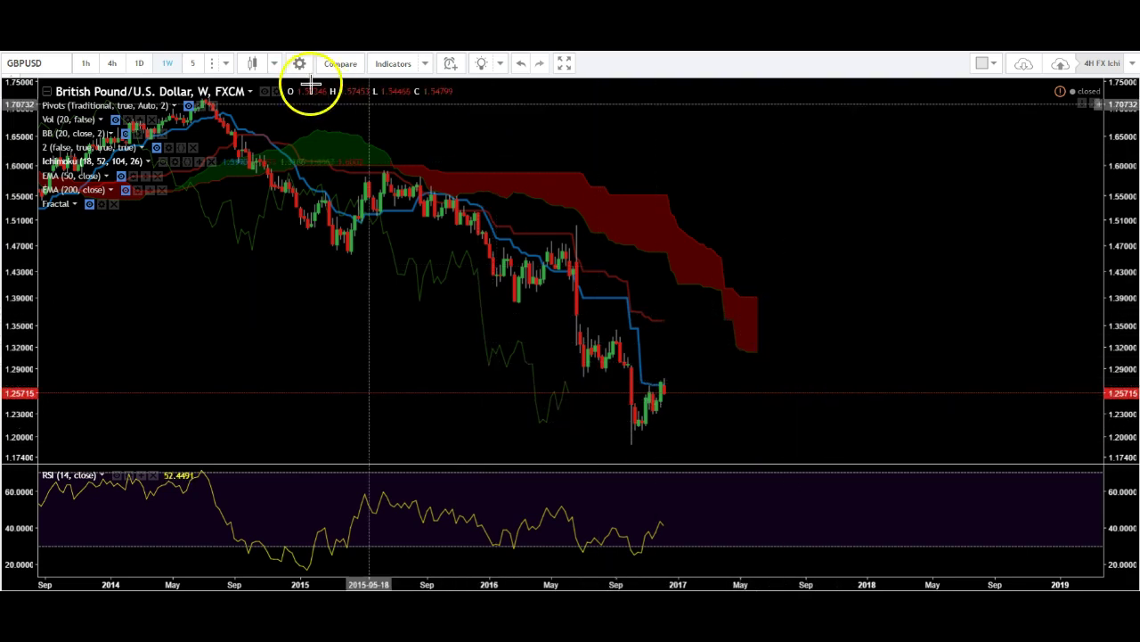
pyautogui.click(266, 91)
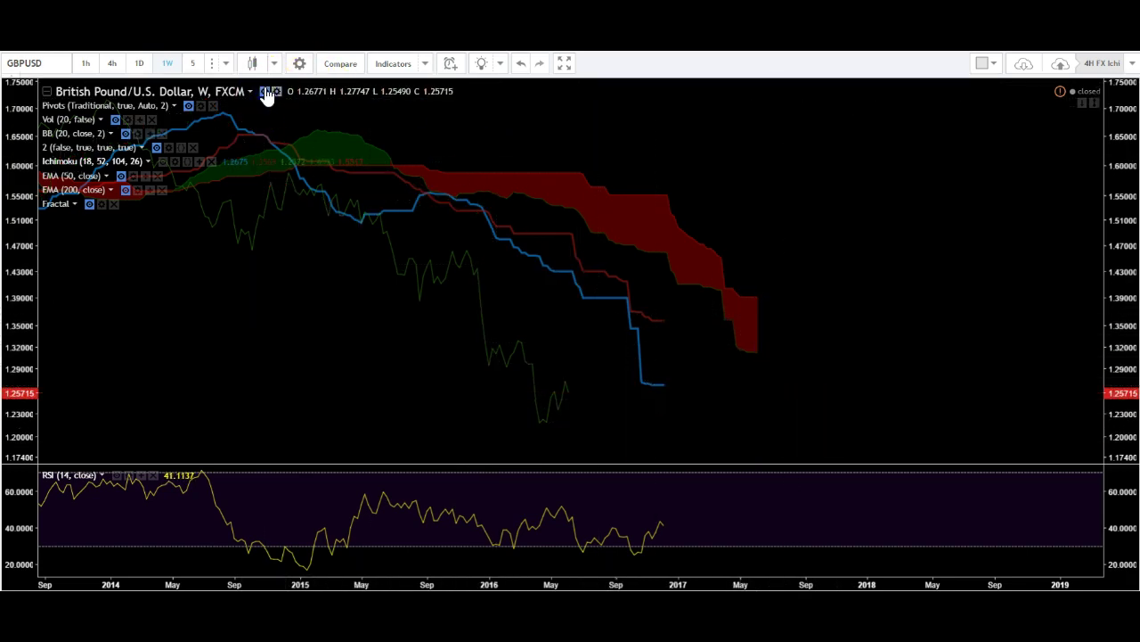
pyautogui.click(265, 90)
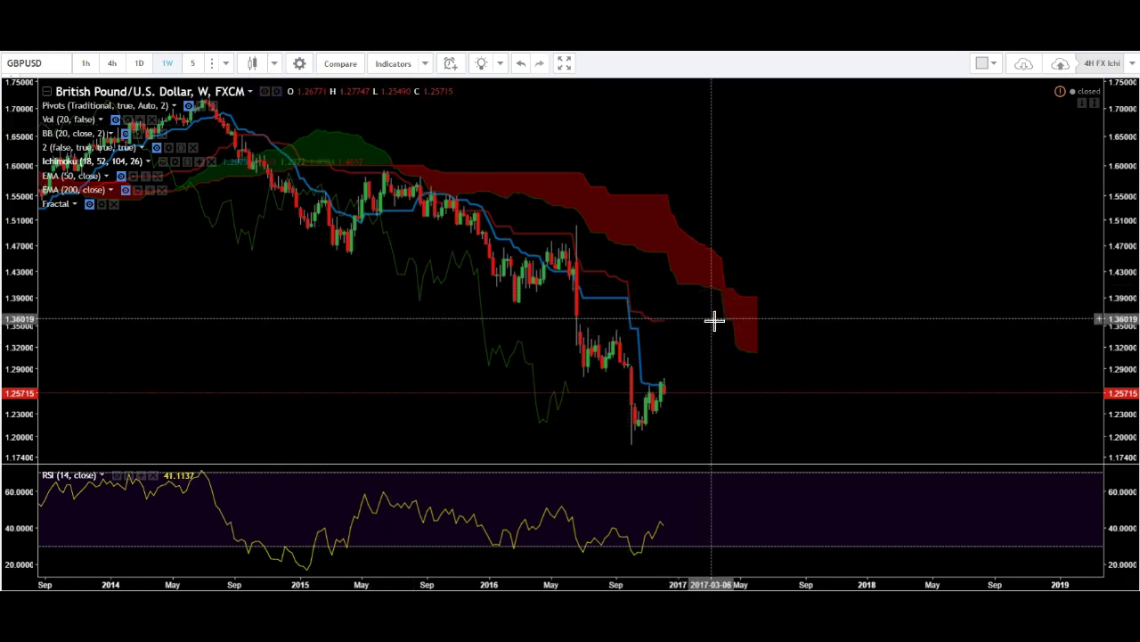
# Draw a horizontal ray from the end of the weekly GBPUSD base line at 1.35813 and colour it red
pyautogui.click(13, 128)
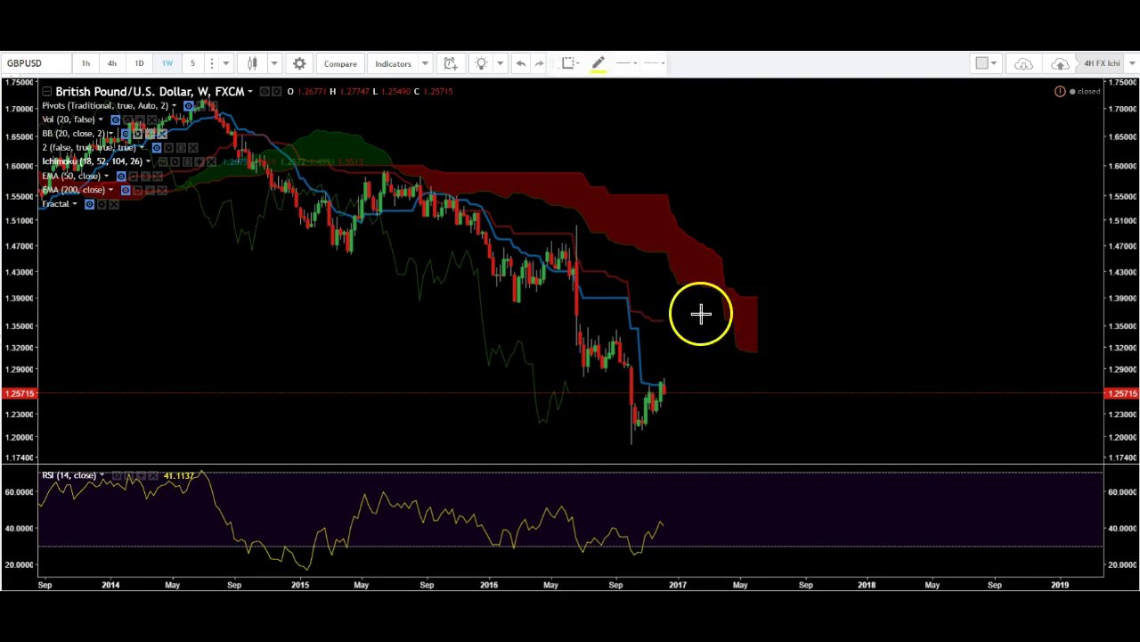
pyautogui.click(667, 319)
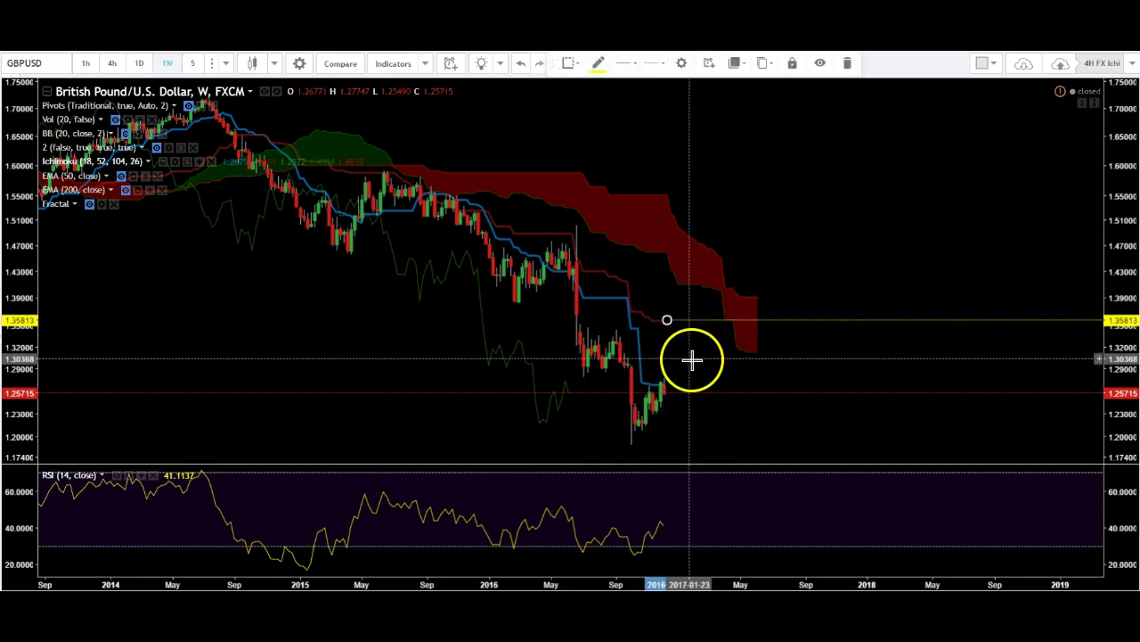
pyautogui.click(602, 73)
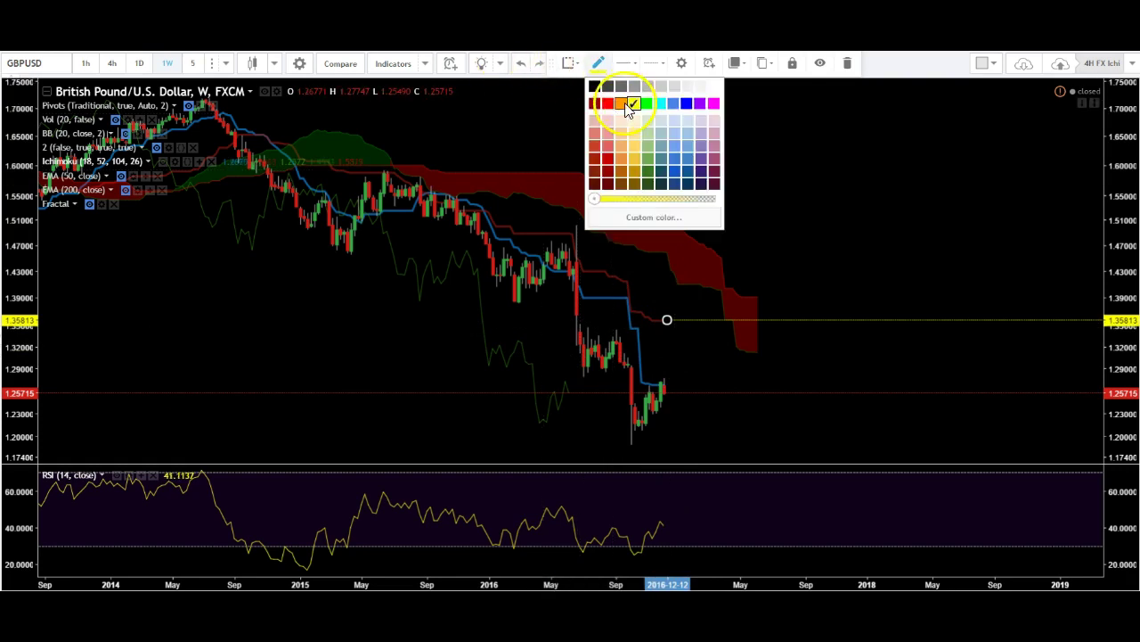
pyautogui.click(611, 104)
pyautogui.click(676, 156)
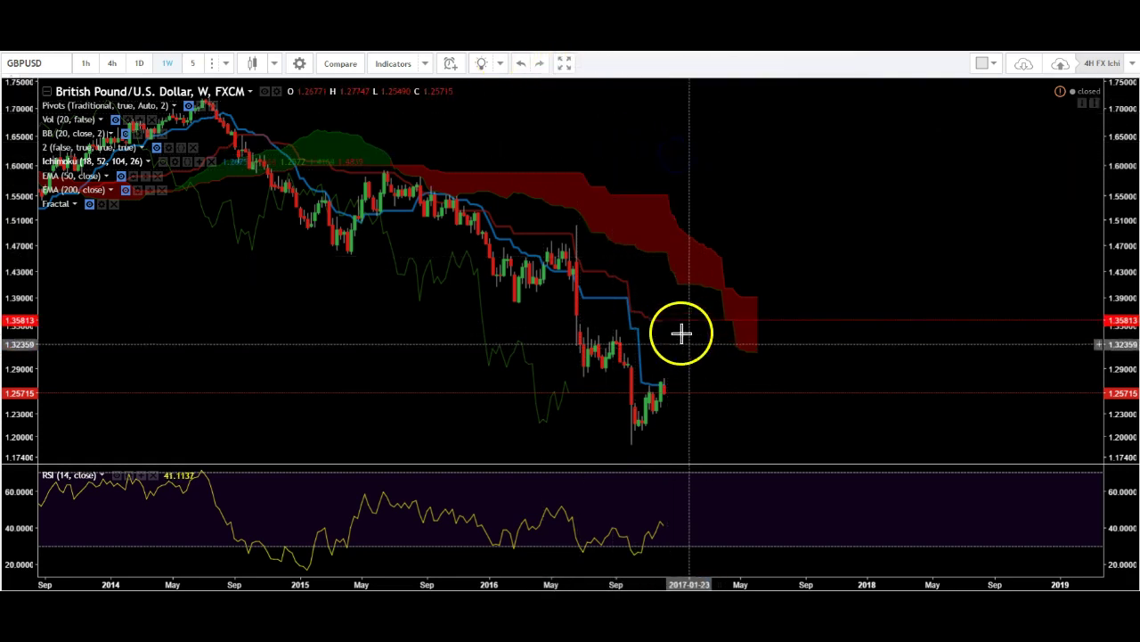
# On the daily GBPUSD interval, draw red horizontal rays from the cloud's flat upper edges at 1.39097 and 1.34703
pyautogui.click(669, 307)
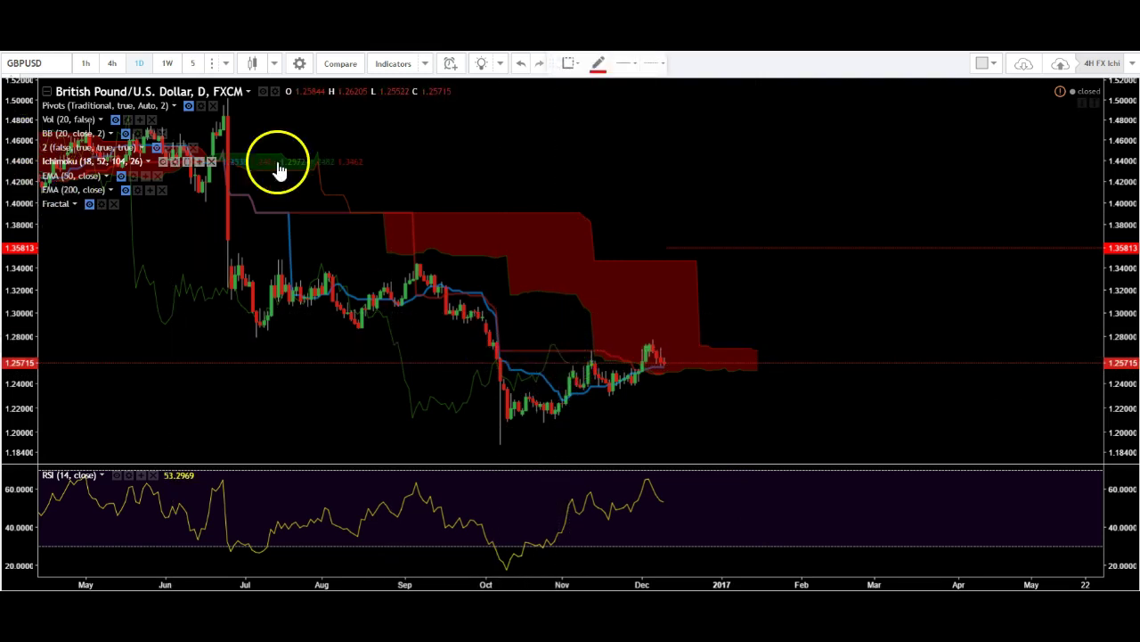
pyautogui.click(594, 212)
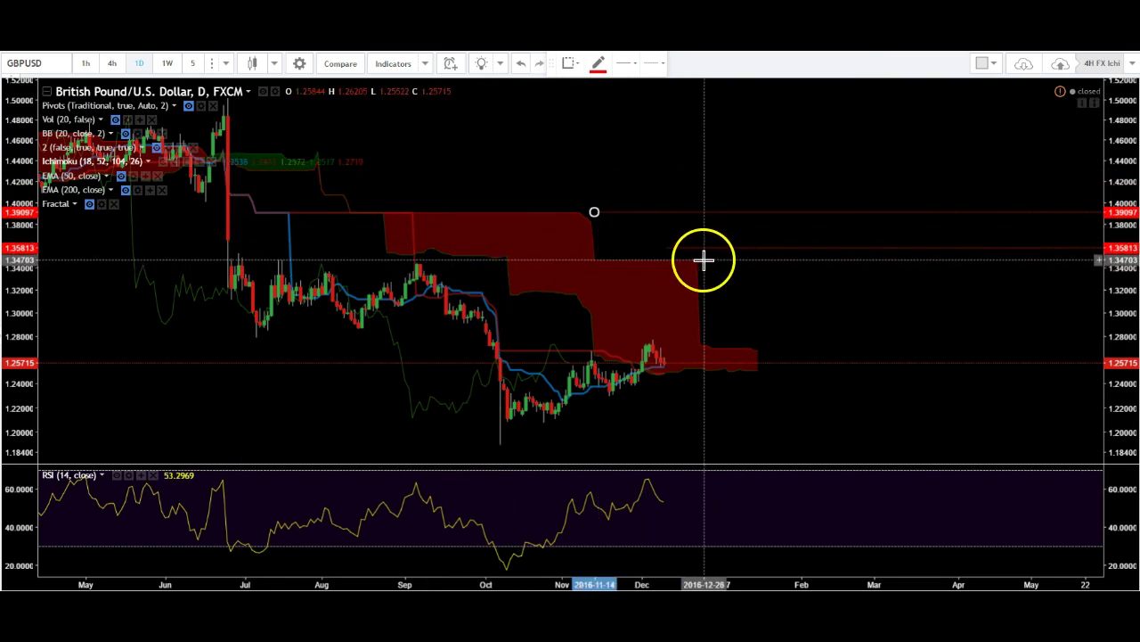
pyautogui.click(702, 260)
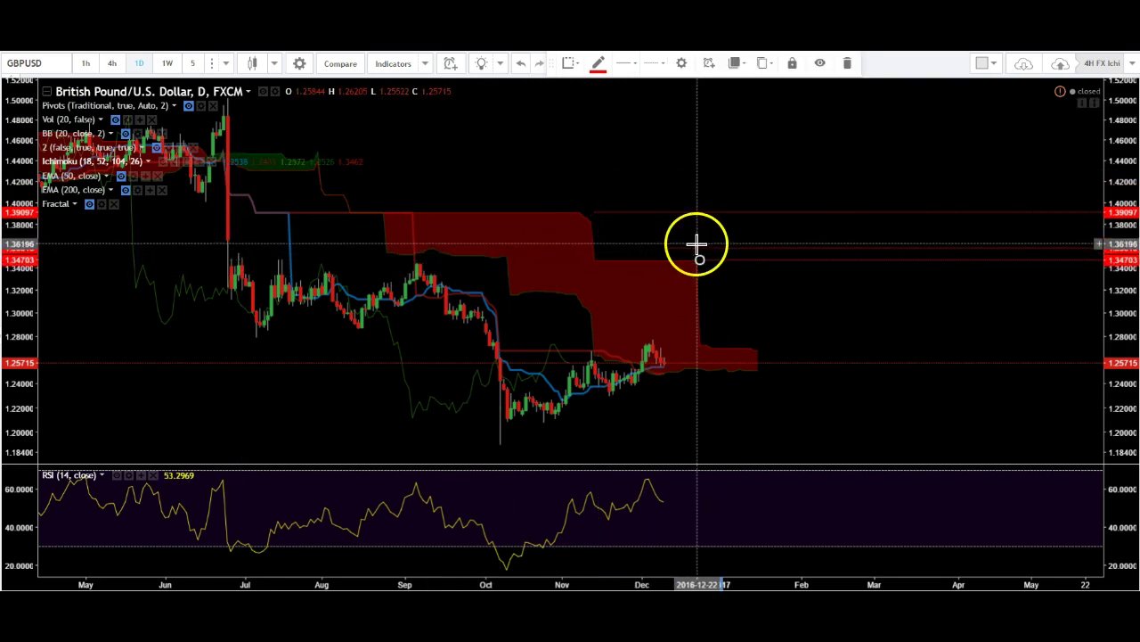
# On the weekly GBPUSD interval, restyle the 1.35813 horizontal ray as a thicker dashed line
pyautogui.click(167, 63)
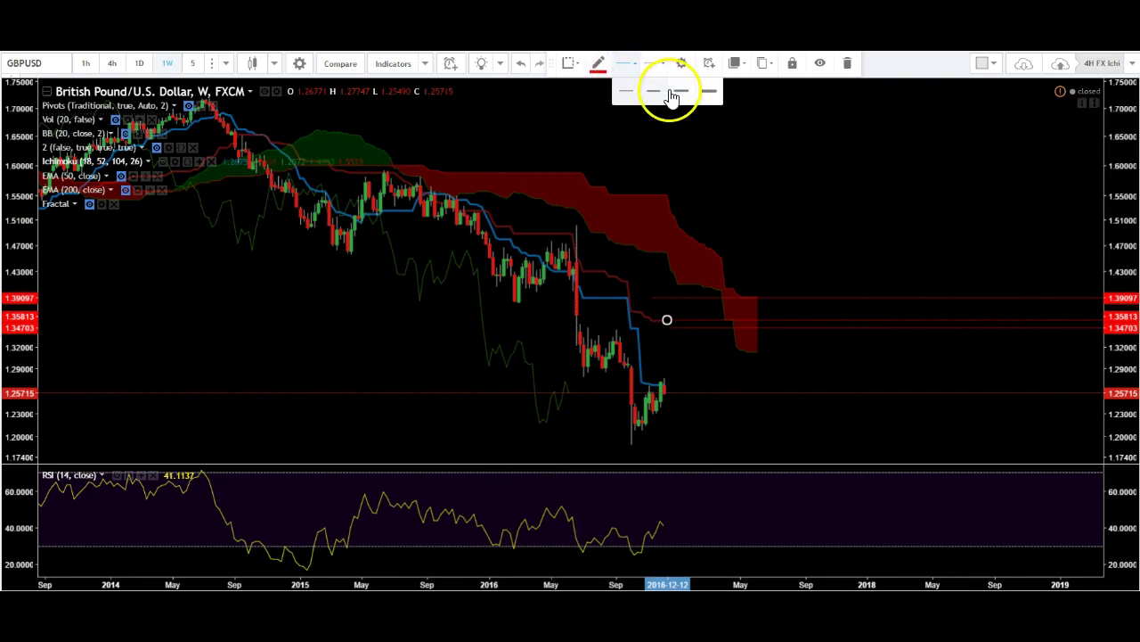
pyautogui.click(674, 93)
pyautogui.click(700, 155)
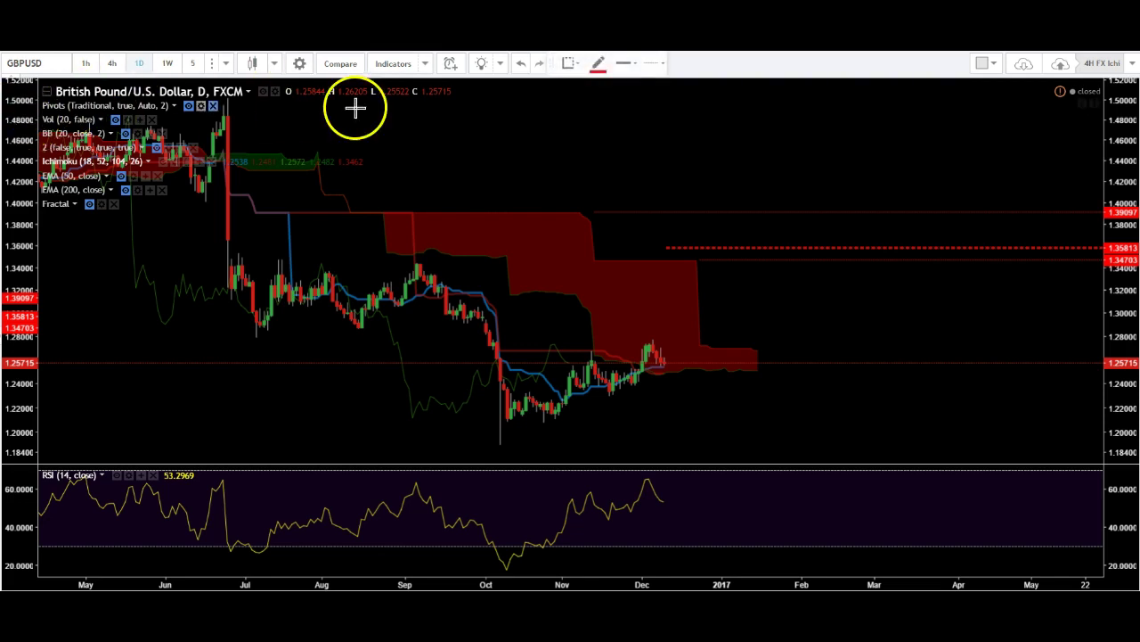
# Reset the ray tool's line thickness to thin and draw a red horizontal ray at 1.26873, level with the daily cloud's final flat upper edge
pyautogui.click(635, 63)
pyautogui.click(632, 93)
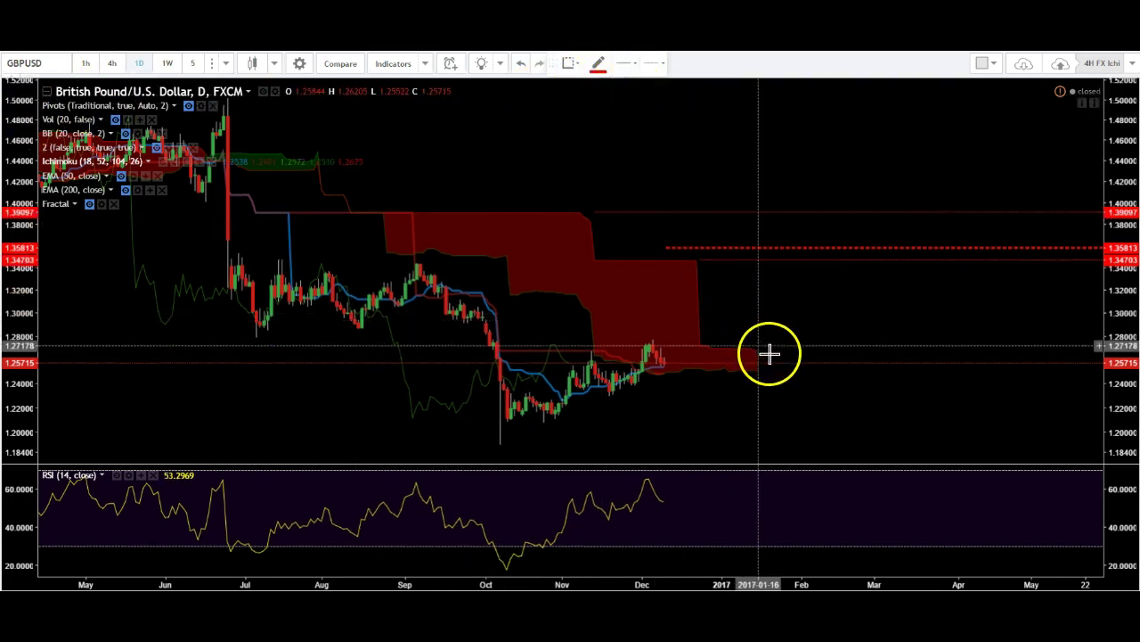
pyautogui.rightClick(763, 351)
pyautogui.click(757, 334)
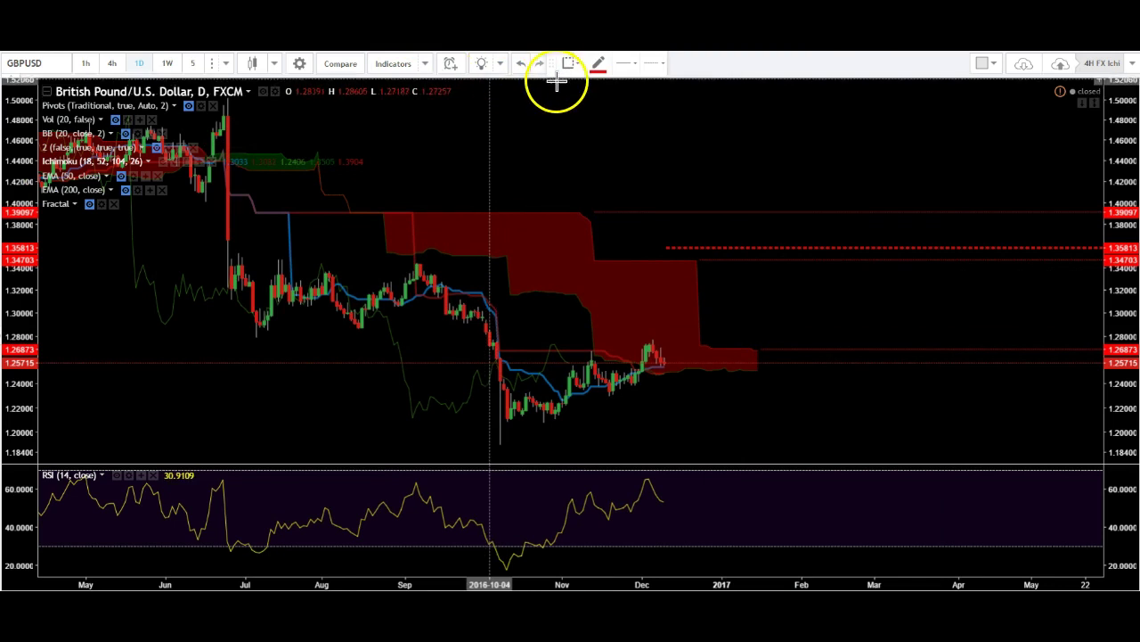
# Change the ray colour to green and draw a horizontal ray at 1.24883 along the daily cloud's lower edge
pyautogui.click(600, 71)
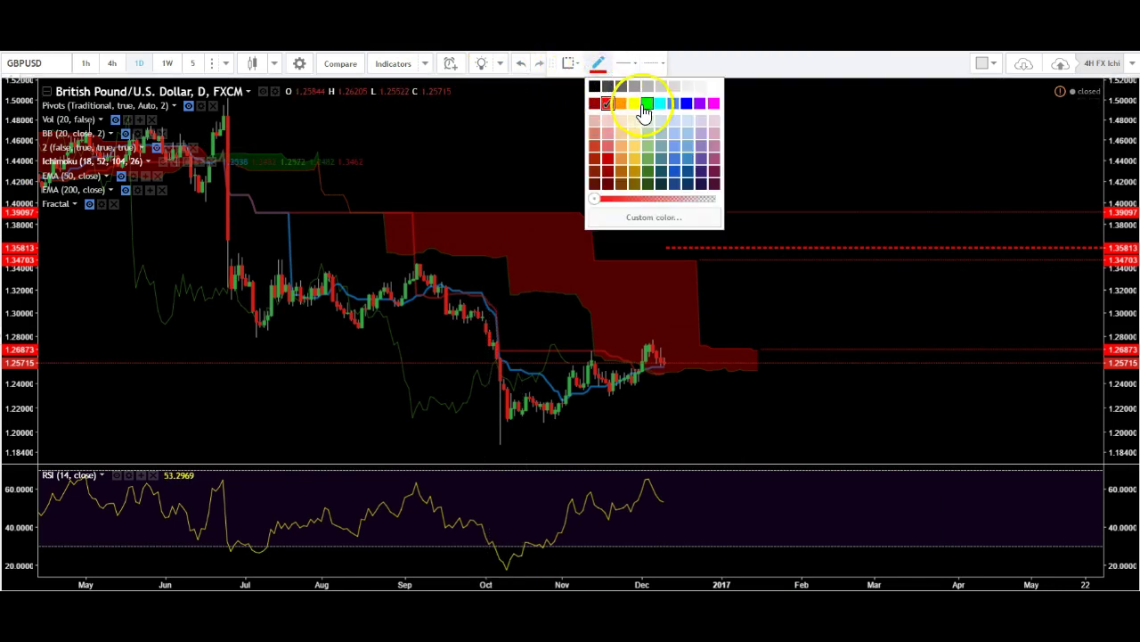
pyautogui.click(647, 103)
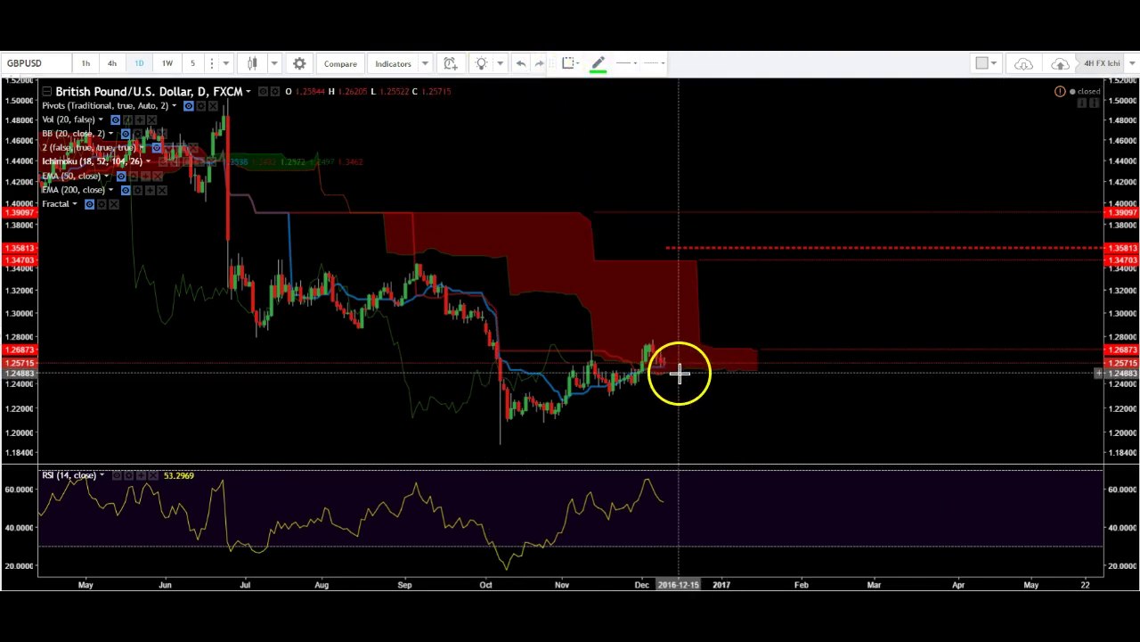
pyautogui.click(679, 373)
pyautogui.click(705, 386)
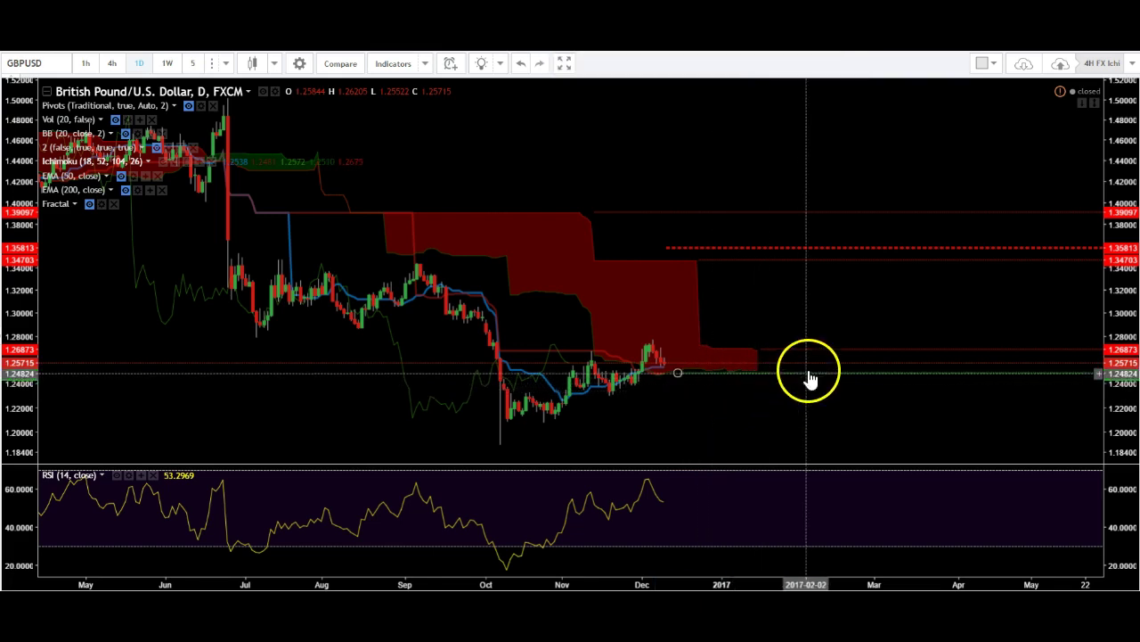
# Compare the 4-hour and daily GBPUSD intervals, checking price against the cloud and the marked levels
pyautogui.click(733, 257)
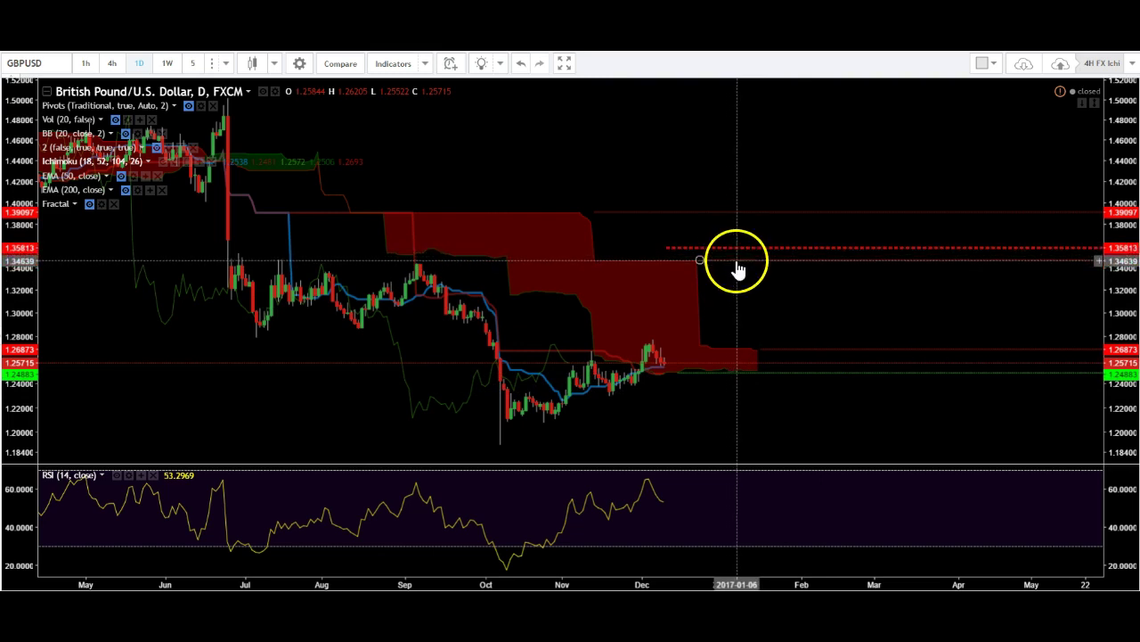
pyautogui.click(94, 142)
pyautogui.click(111, 64)
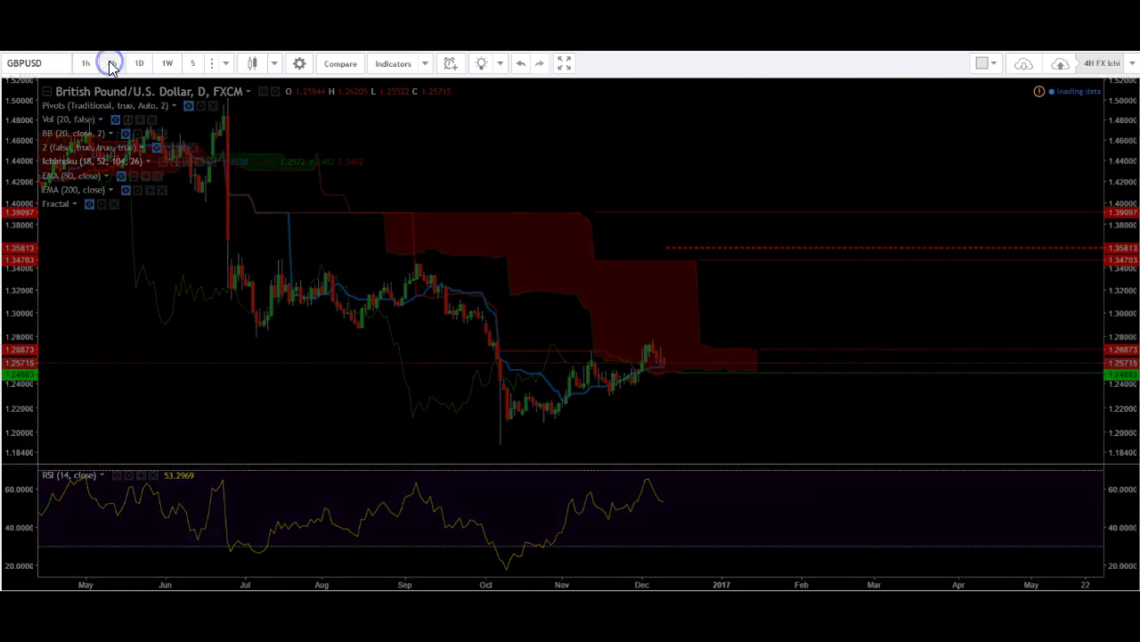
pyautogui.click(136, 63)
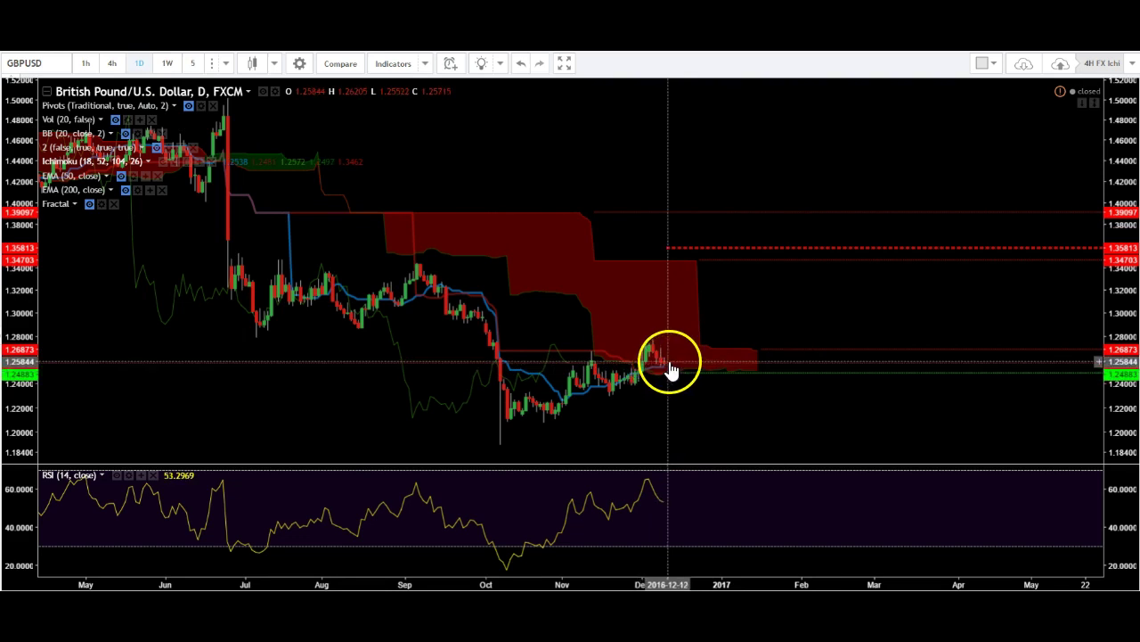
# On the 4-hour GBPUSD interval, draw a green horizontal ray at 1.25379 from the cloud's flat lower edge
pyautogui.click(111, 63)
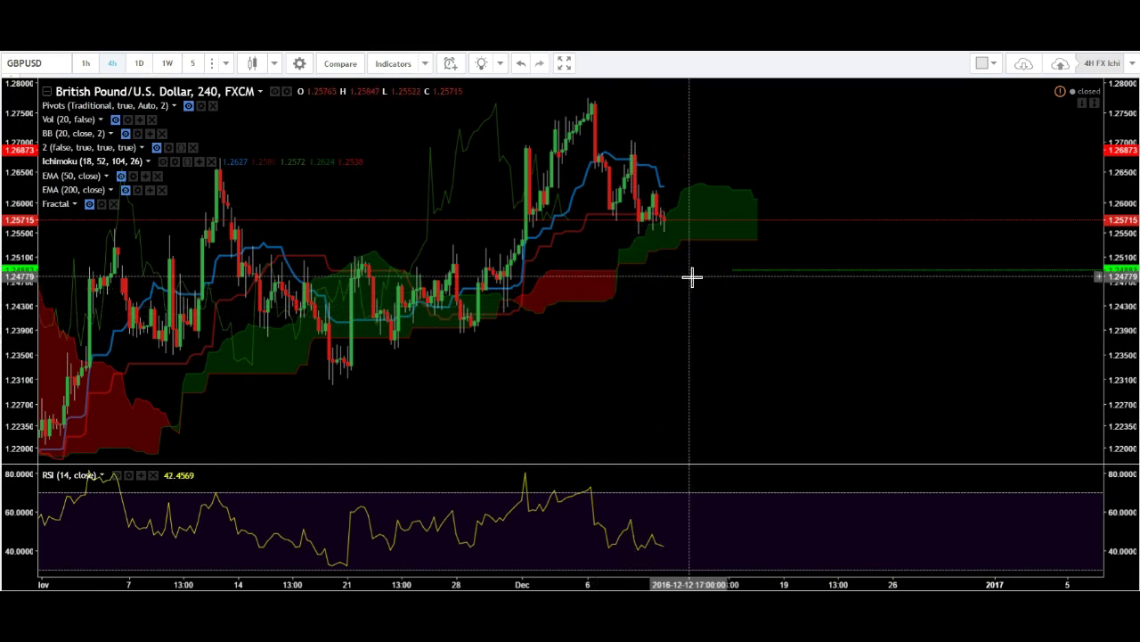
pyautogui.click(468, 269)
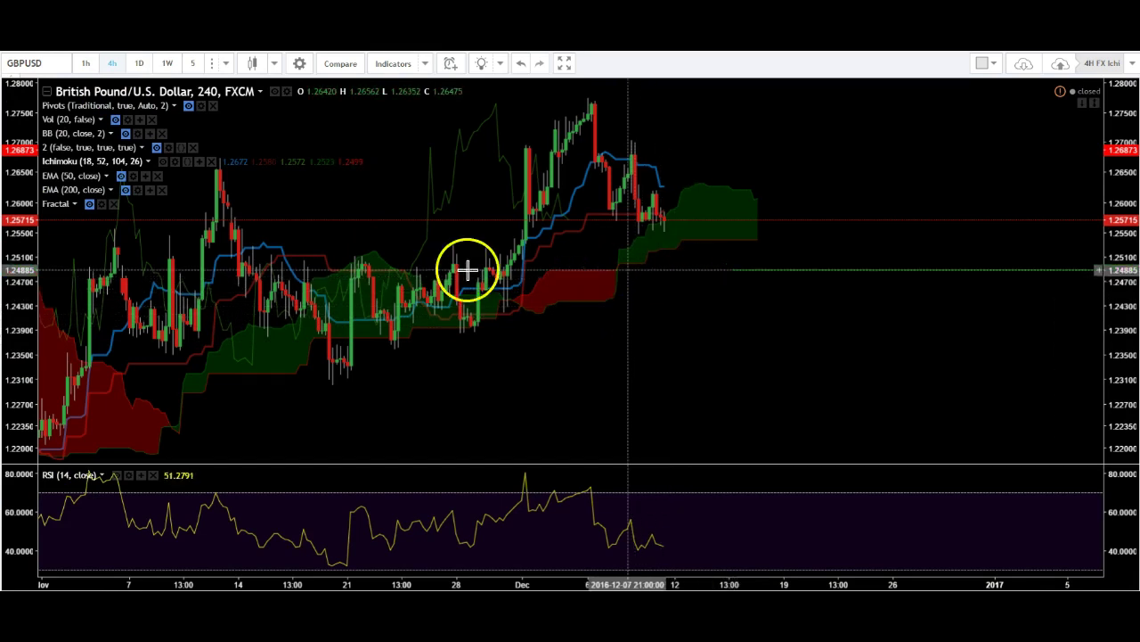
pyautogui.click(604, 68)
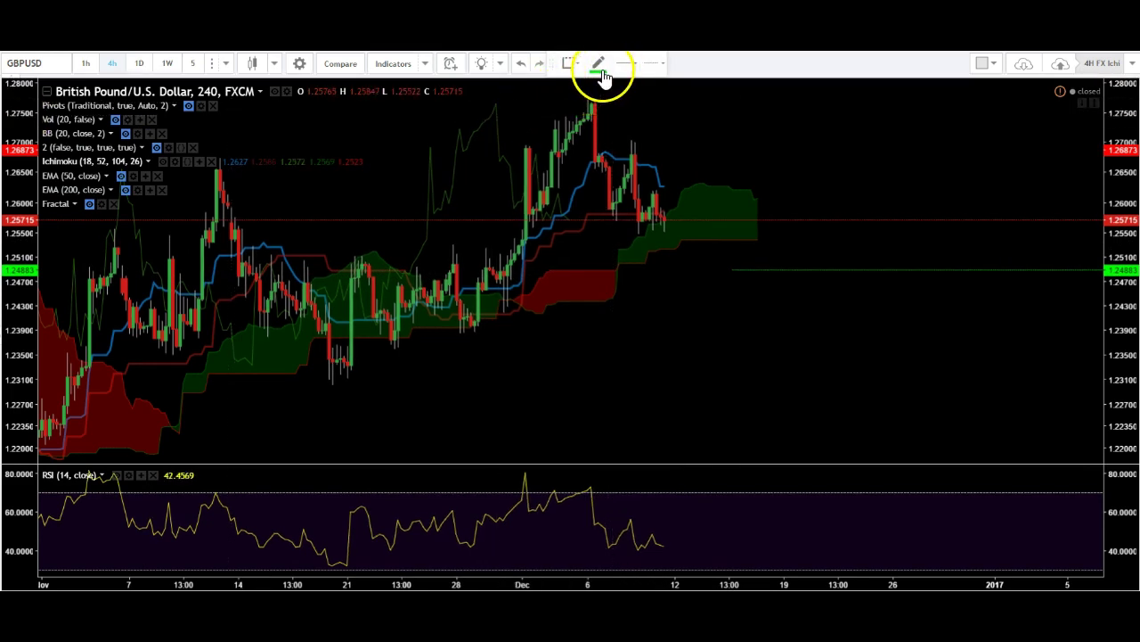
pyautogui.click(756, 239)
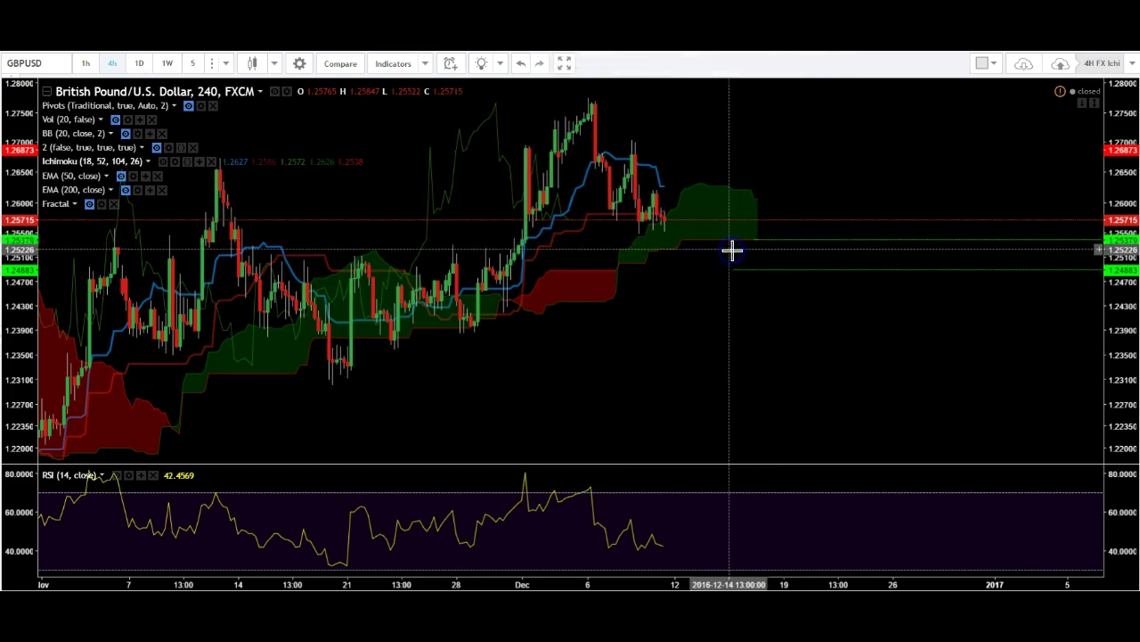
pyautogui.click(726, 243)
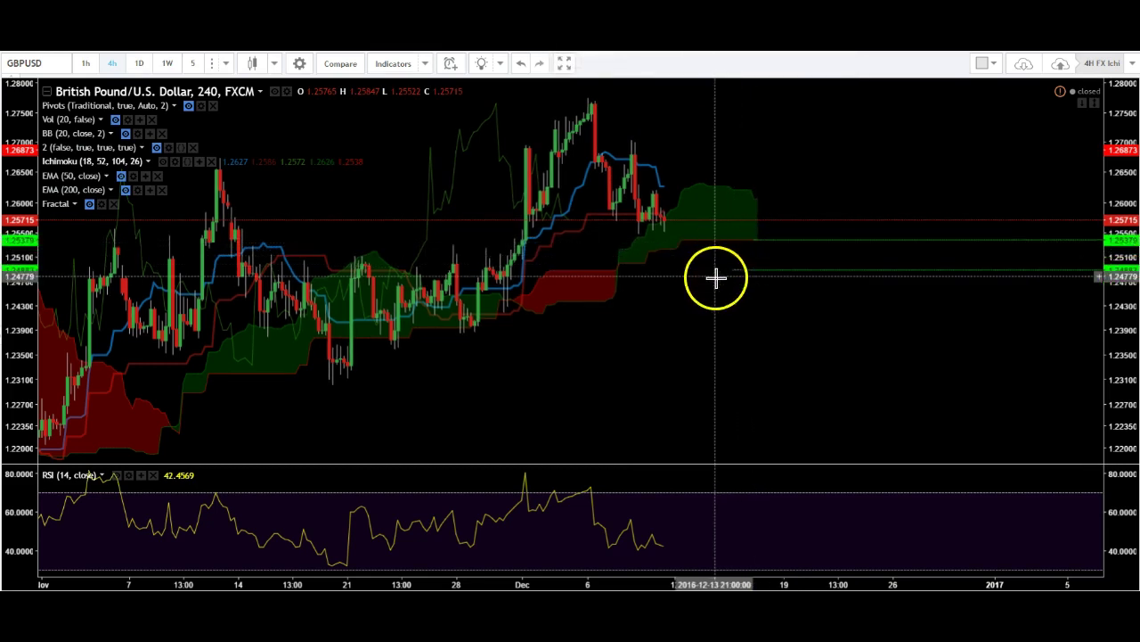
# Examine recent GBPUSD price on the wider 4-hour view and the 1-hour interval against the cloud and the green support levels
pyautogui.scroll(-4, 619, 312)
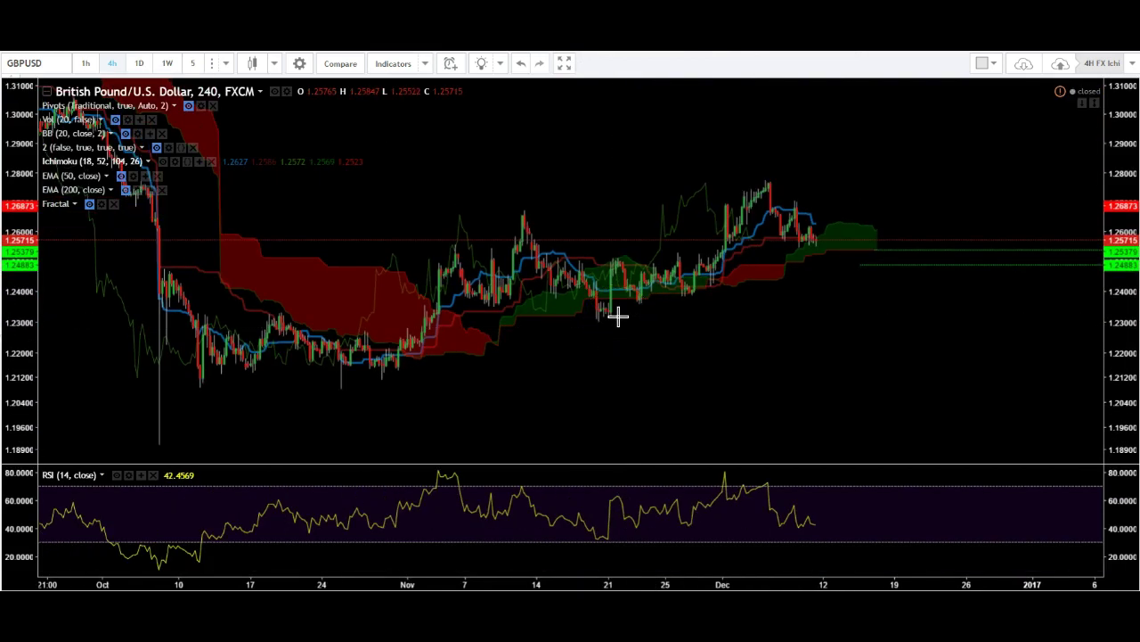
pyautogui.click(86, 63)
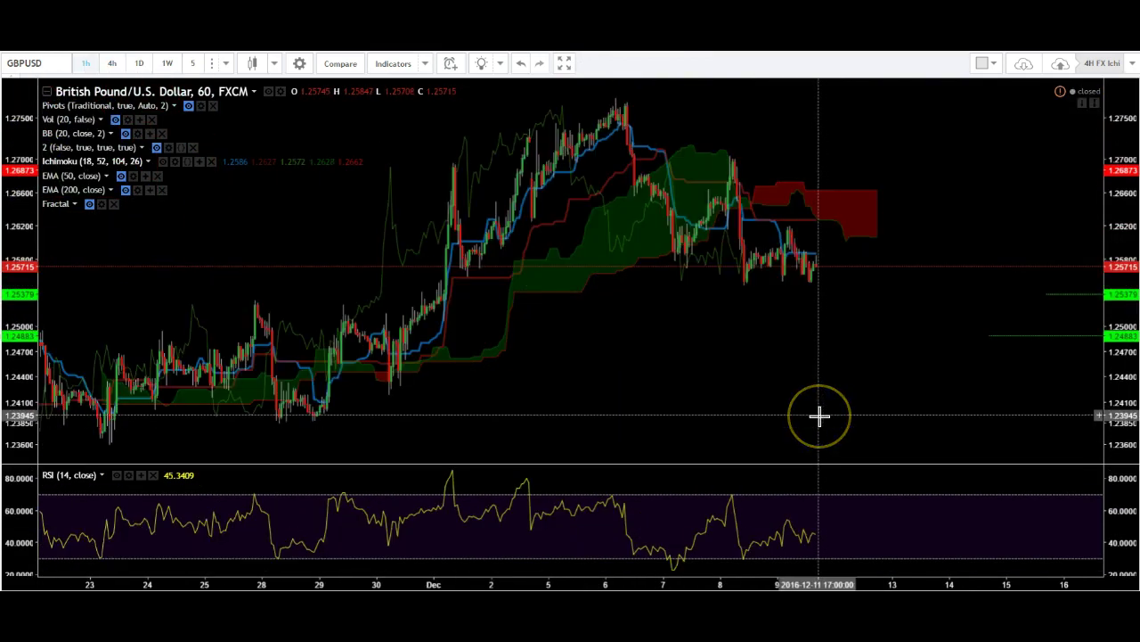
pyautogui.moveTo(819, 416); pyautogui.dragTo(728, 305)
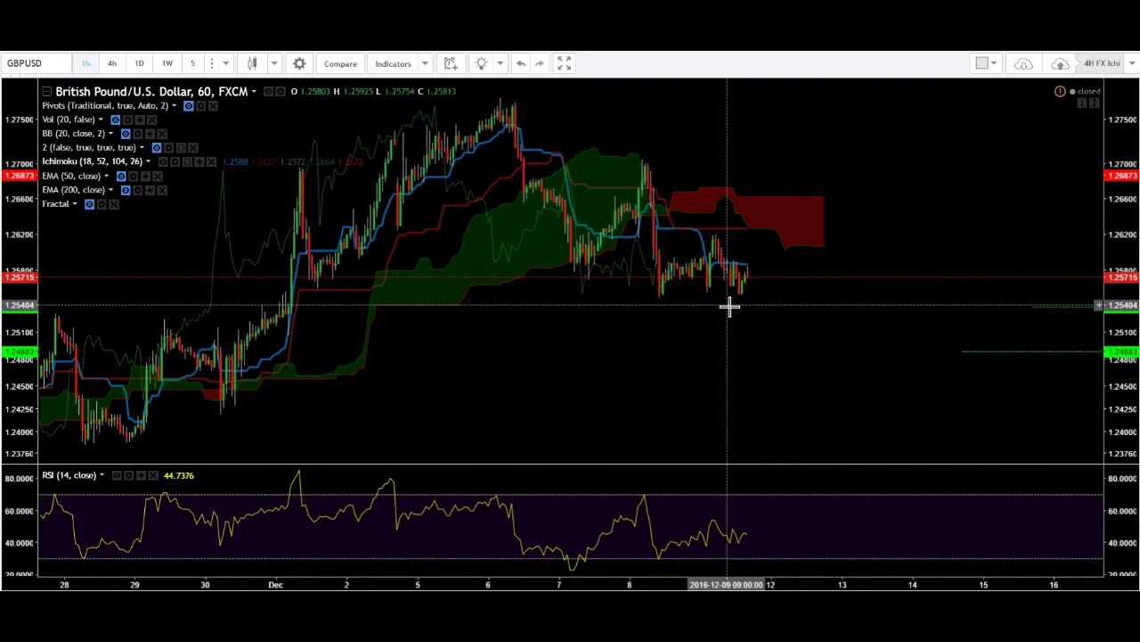
pyautogui.click(700, 328)
pyautogui.click(629, 303)
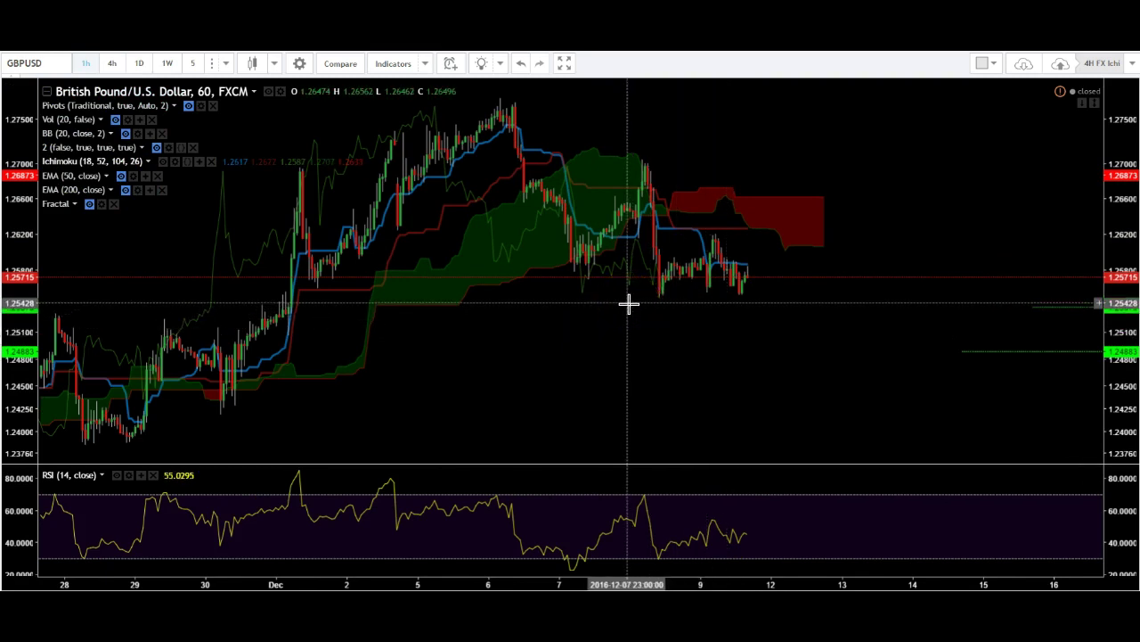
pyautogui.click(804, 298)
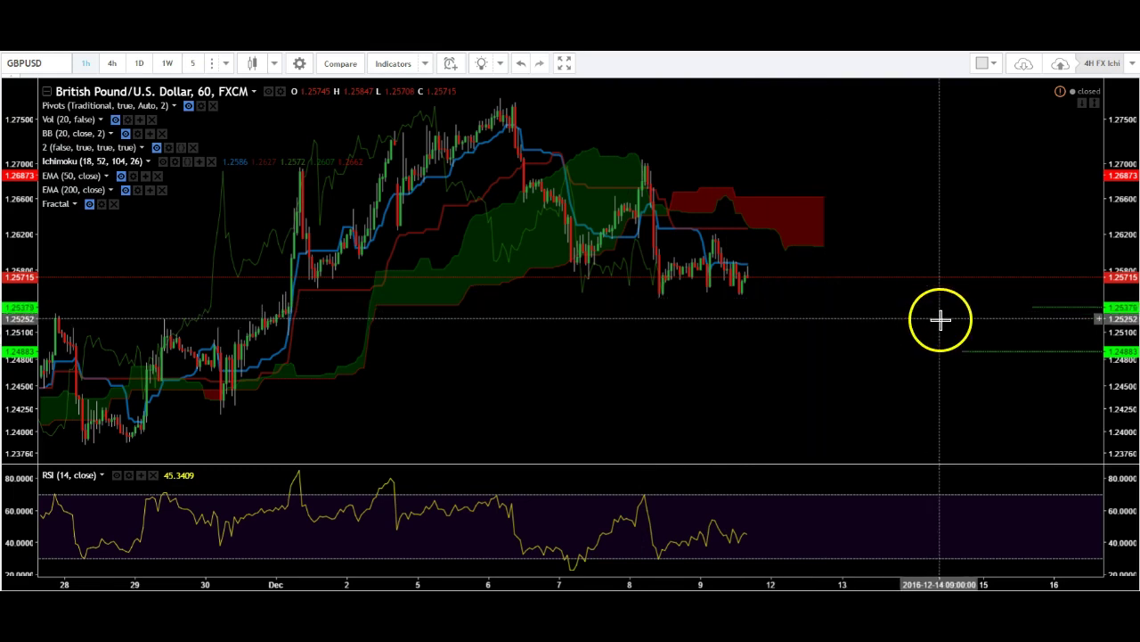
pyautogui.moveTo(939, 318); pyautogui.dragTo(784, 329)
pyautogui.click(736, 273)
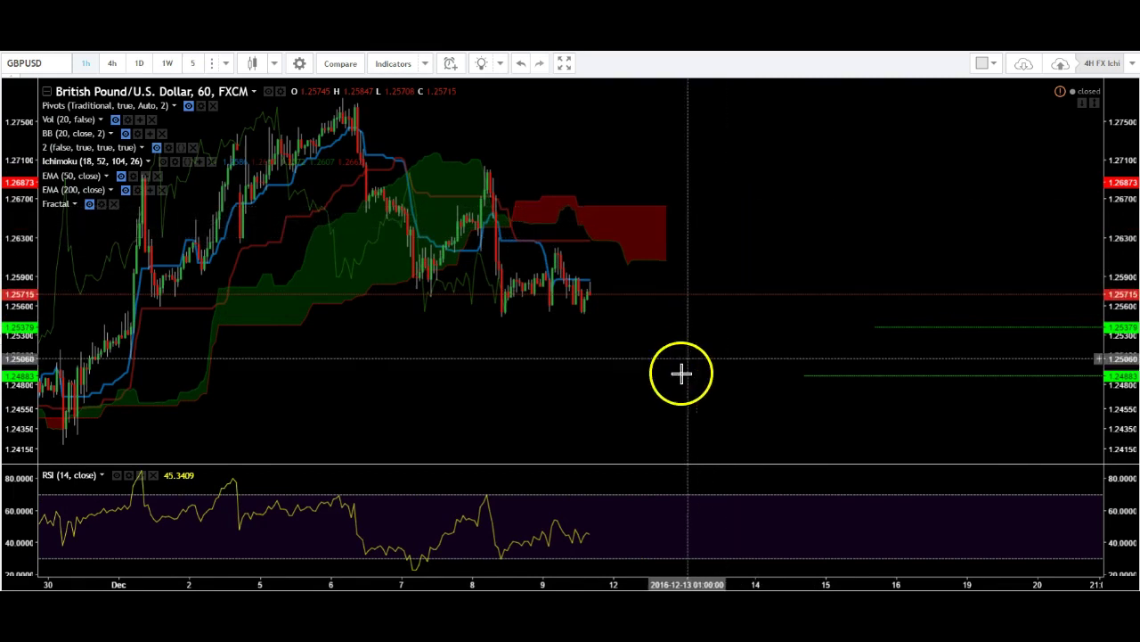
# Check the GBPUSD price and cloud on the 5-minute, 1-hour and weekly intervals
pyautogui.click(193, 63)
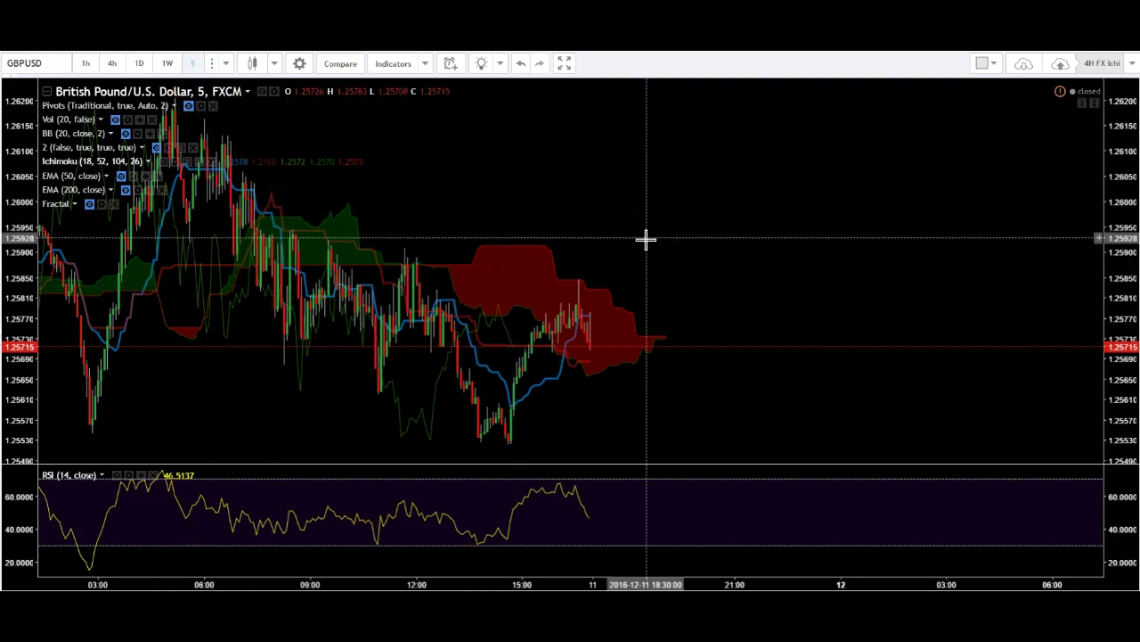
pyautogui.click(87, 64)
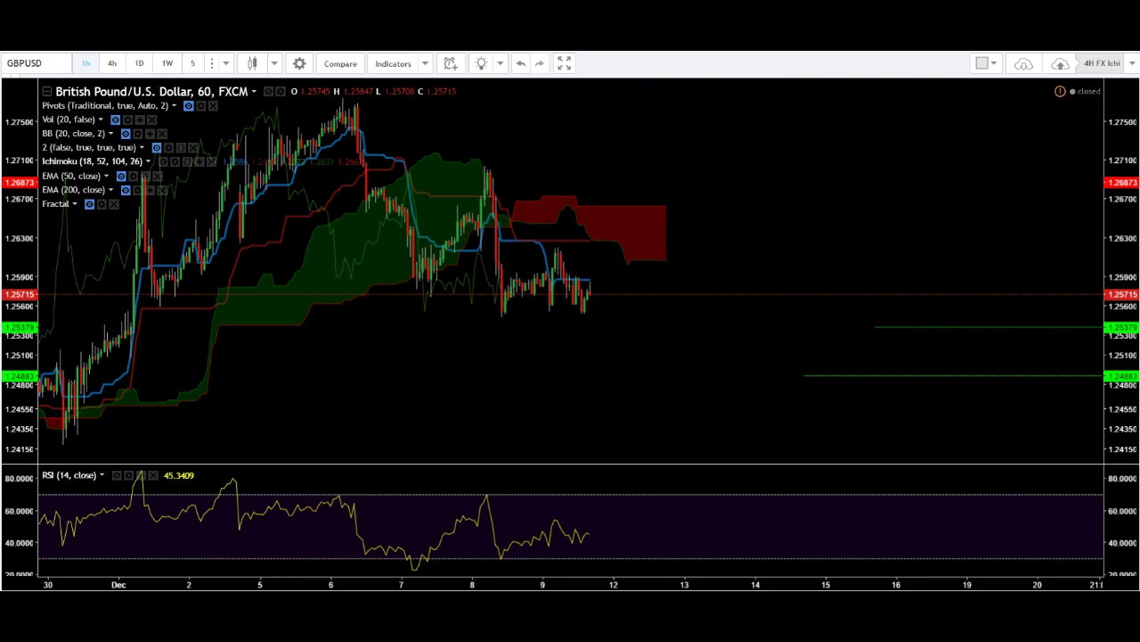
pyautogui.click(166, 63)
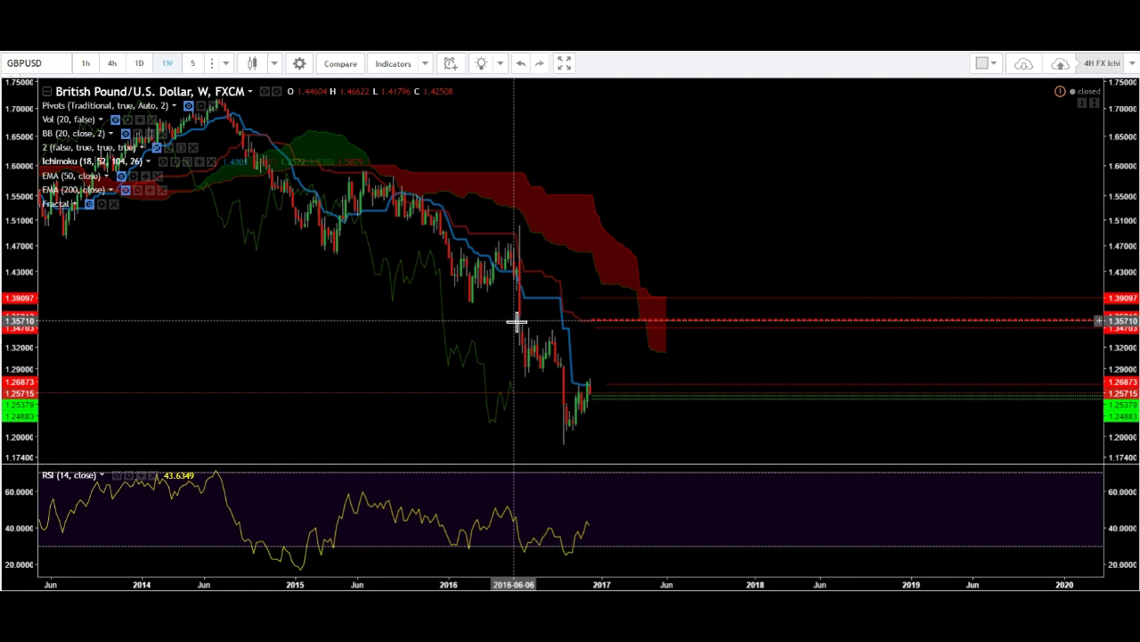
# Open the NZDUSD weekly chart and examine price, the Ichimoku lines, the flat cloud top and the future cloud twist
pyautogui.click(78, 585)
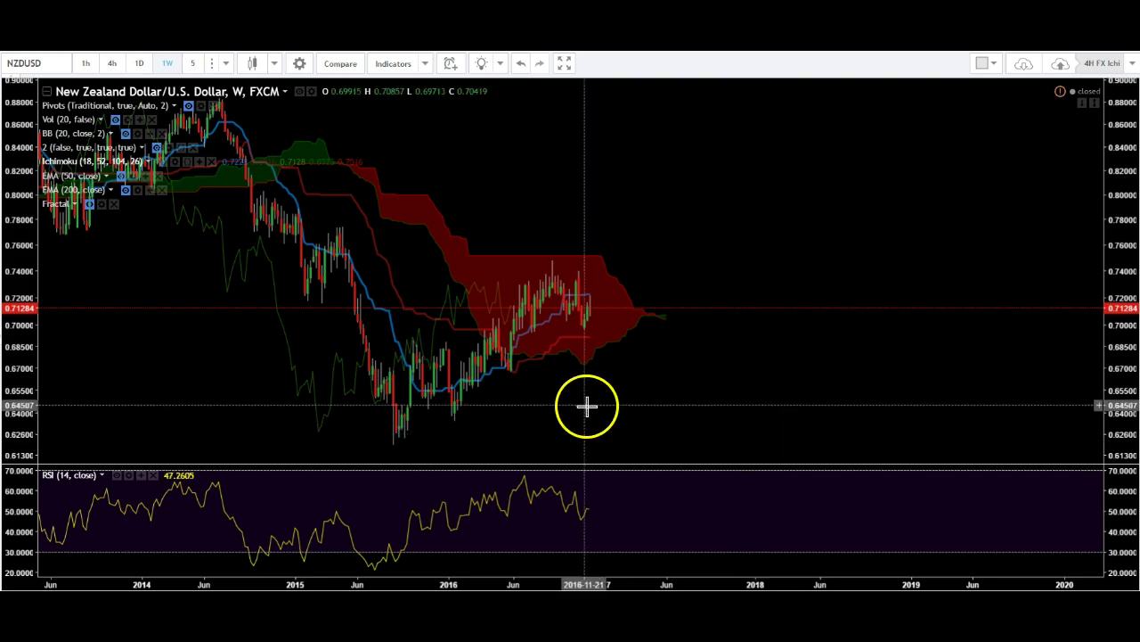
pyautogui.click(678, 344)
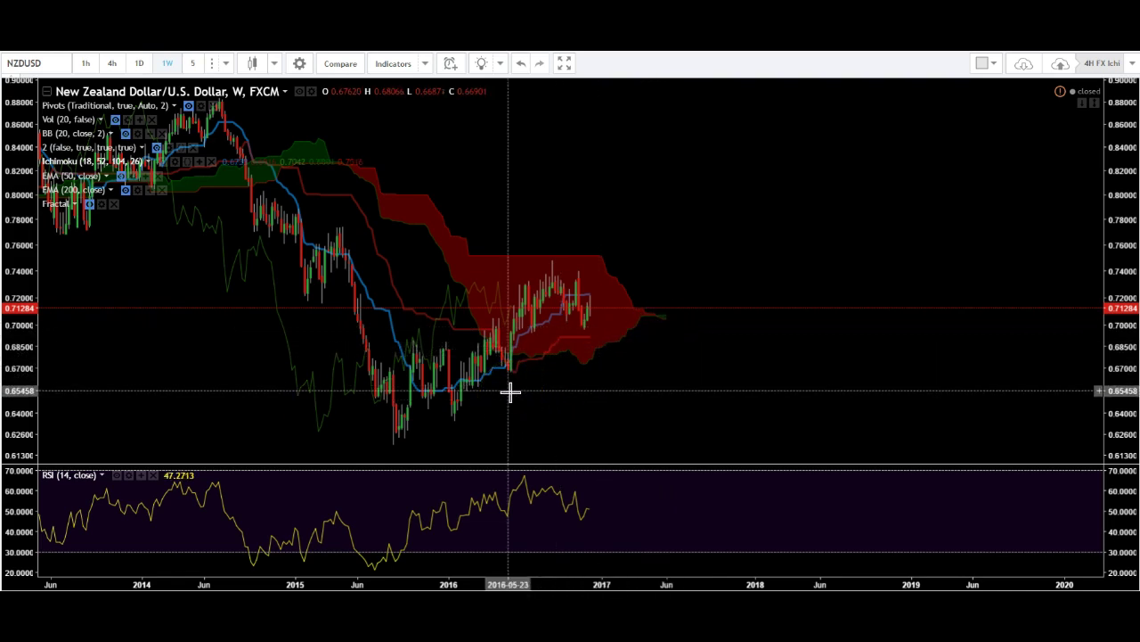
pyautogui.click(539, 376)
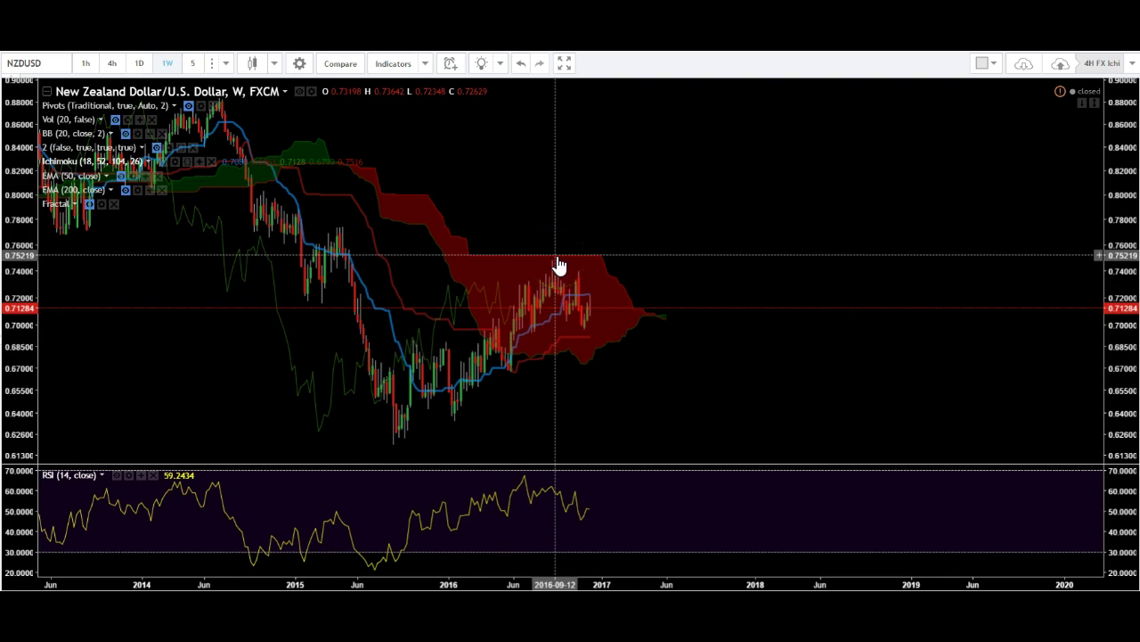
pyautogui.click(624, 252)
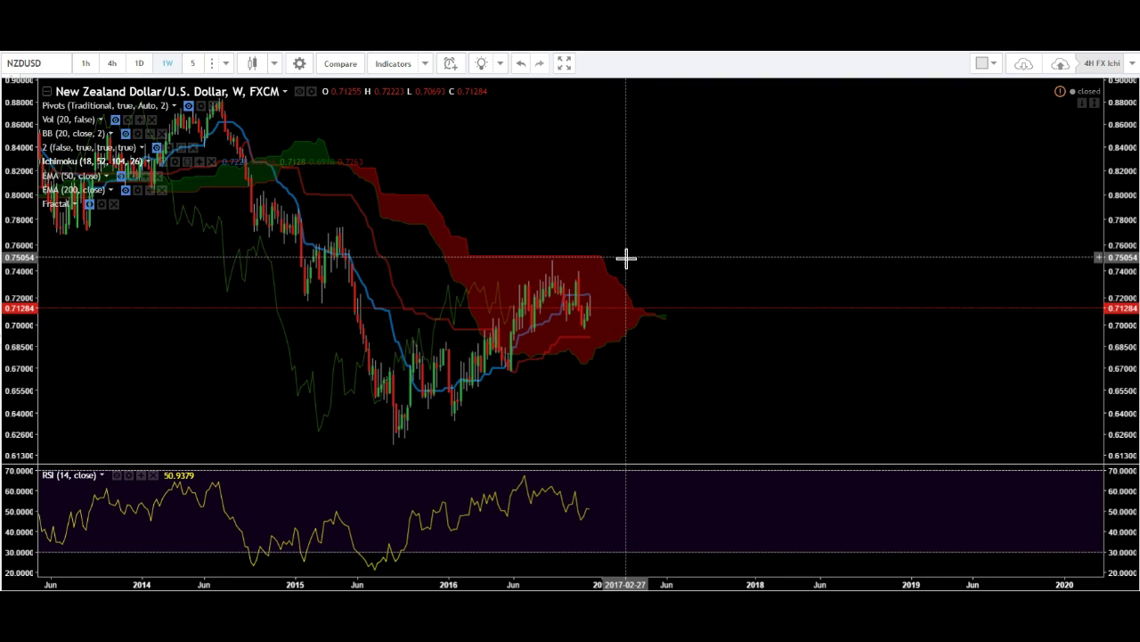
pyautogui.click(644, 273)
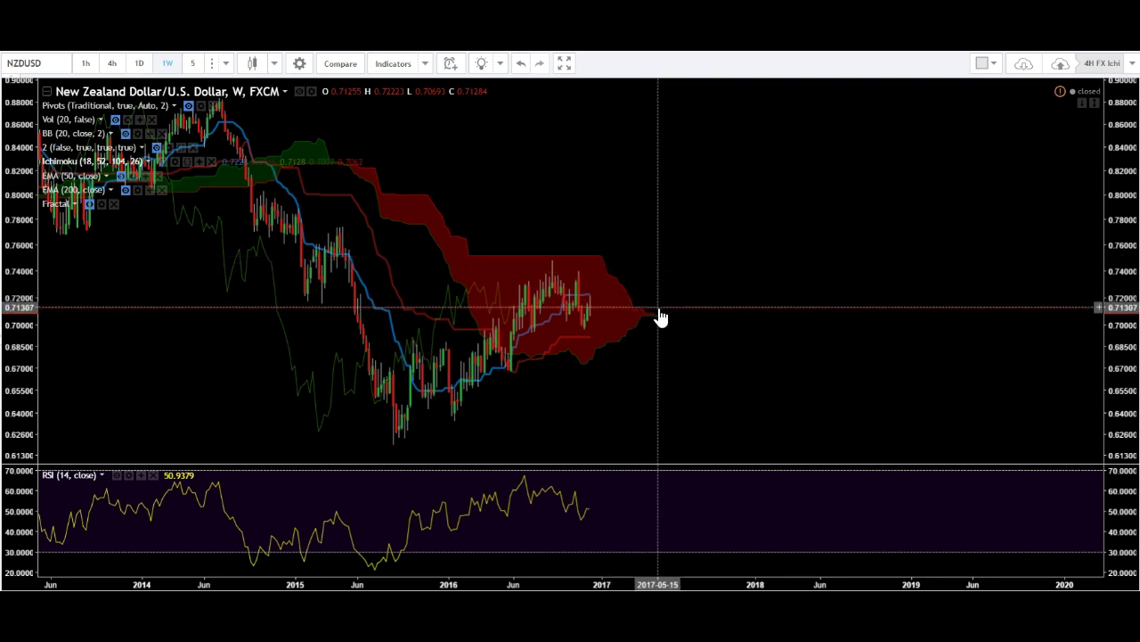
pyautogui.click(666, 303)
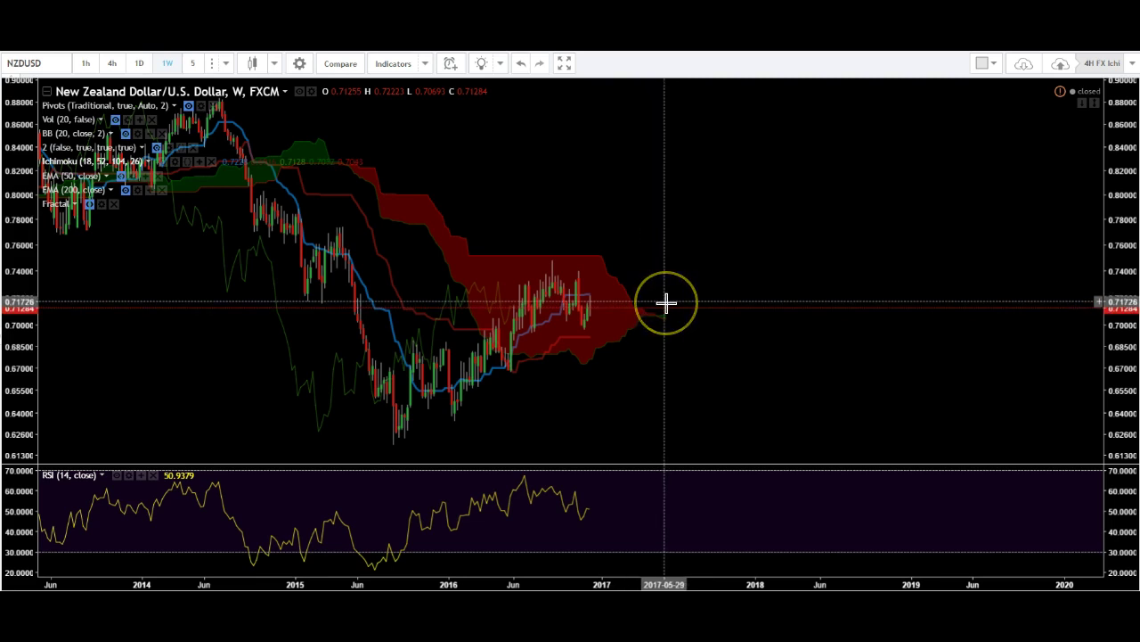
pyautogui.click(614, 311)
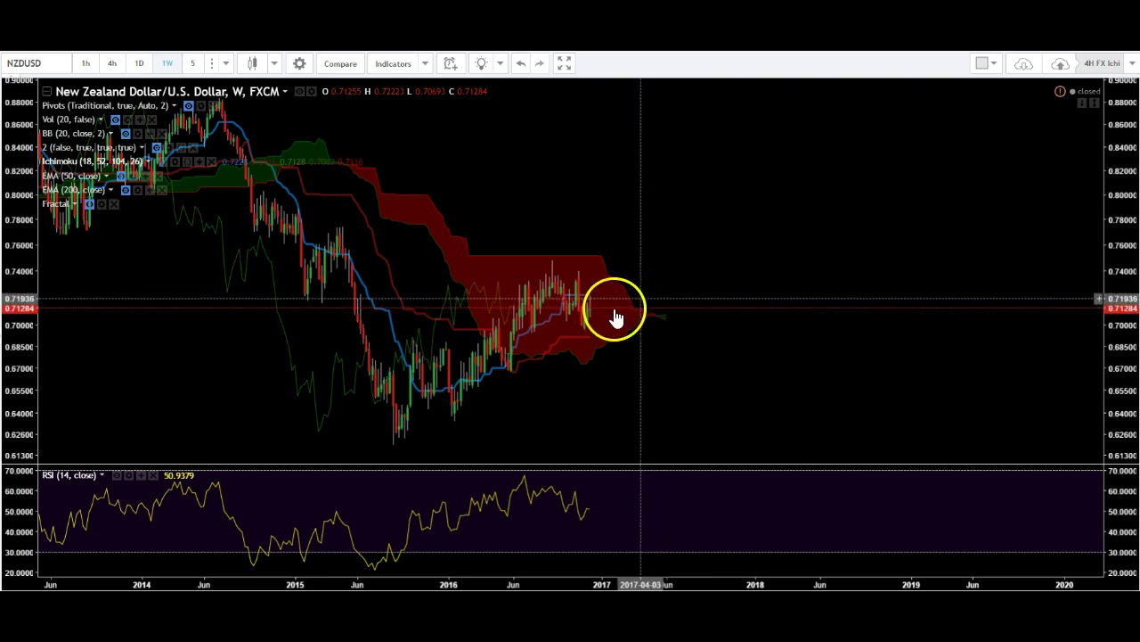
# On the daily NZDUSD interval, draw a red horizontal ray from the future cloud's flat upper edge at 0.72194
pyautogui.click(134, 62)
pyautogui.scroll(-3, 564, 371)
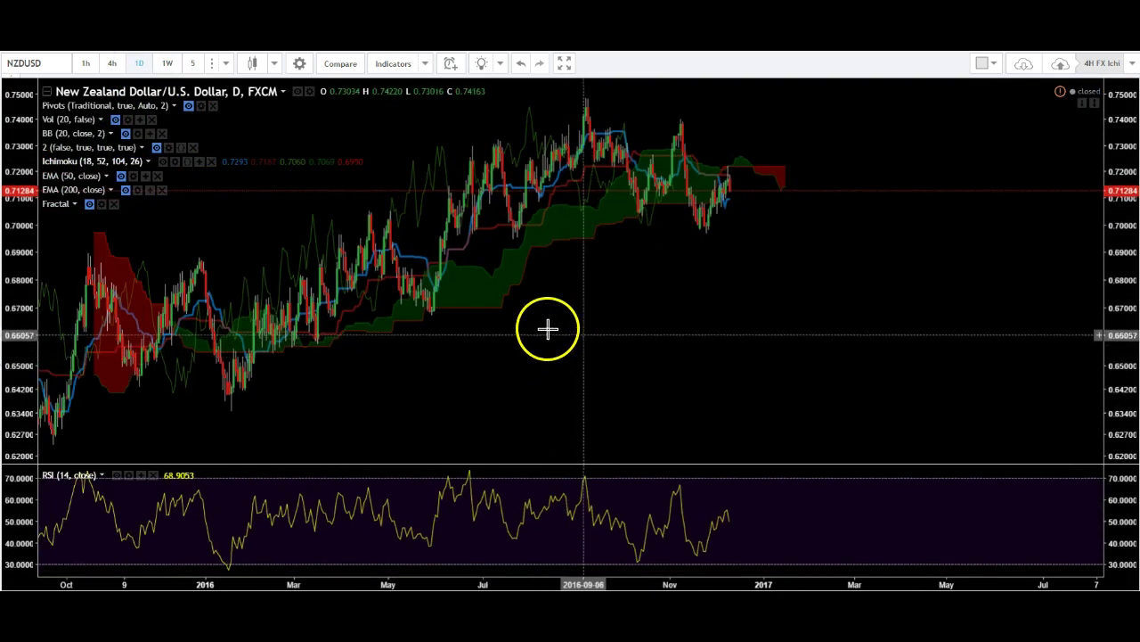
pyautogui.hotkey('alt', 't')
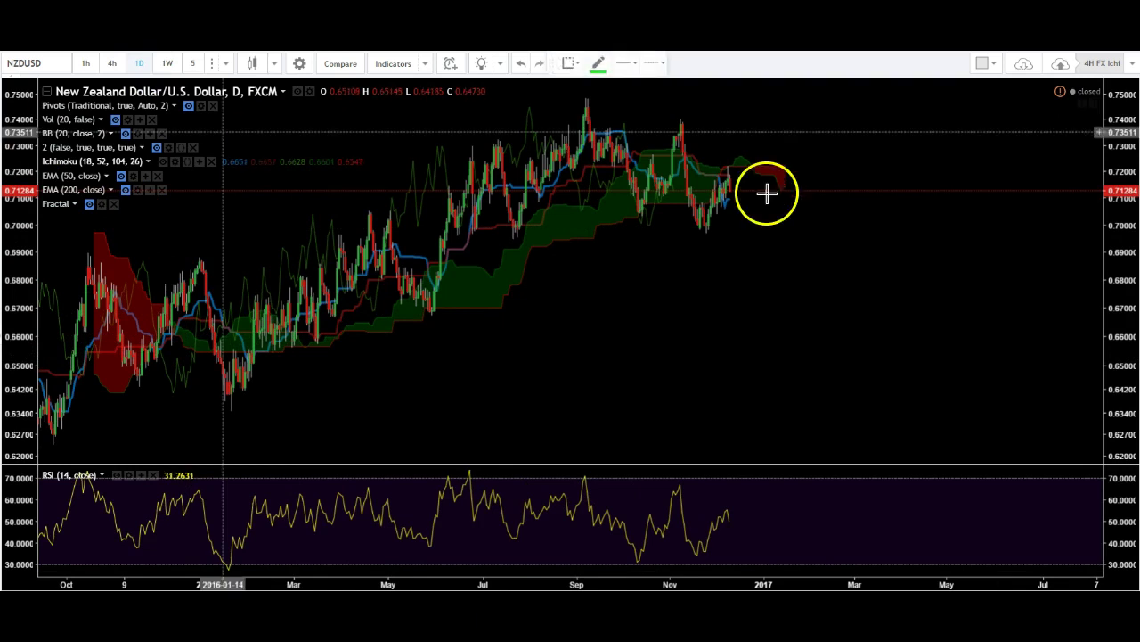
pyautogui.click(597, 68)
pyautogui.click(609, 104)
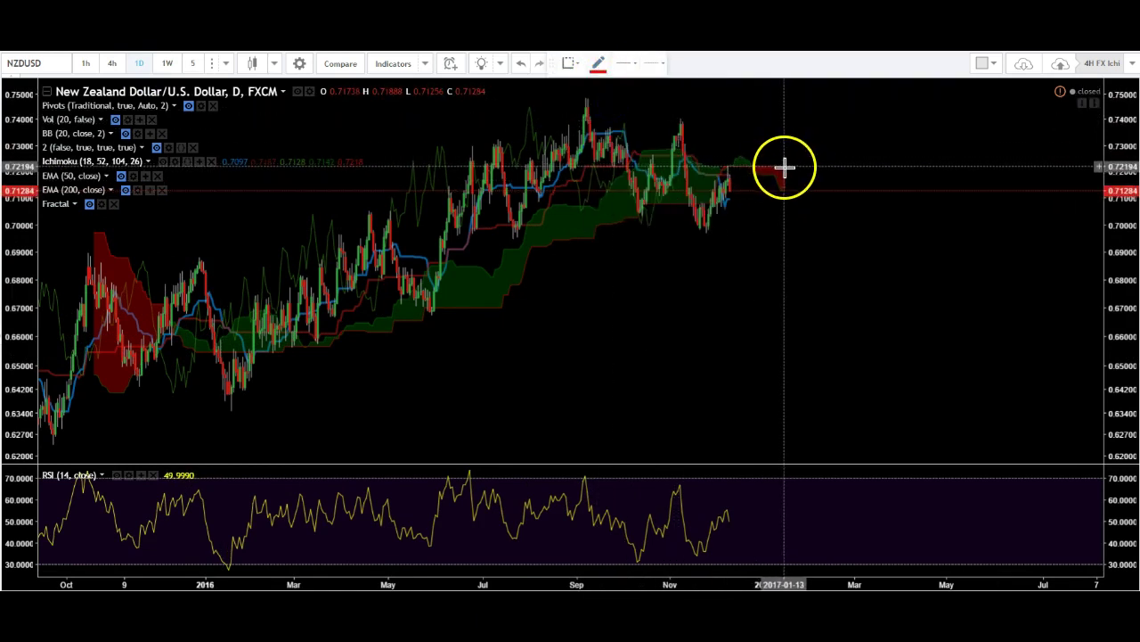
pyautogui.click(784, 167)
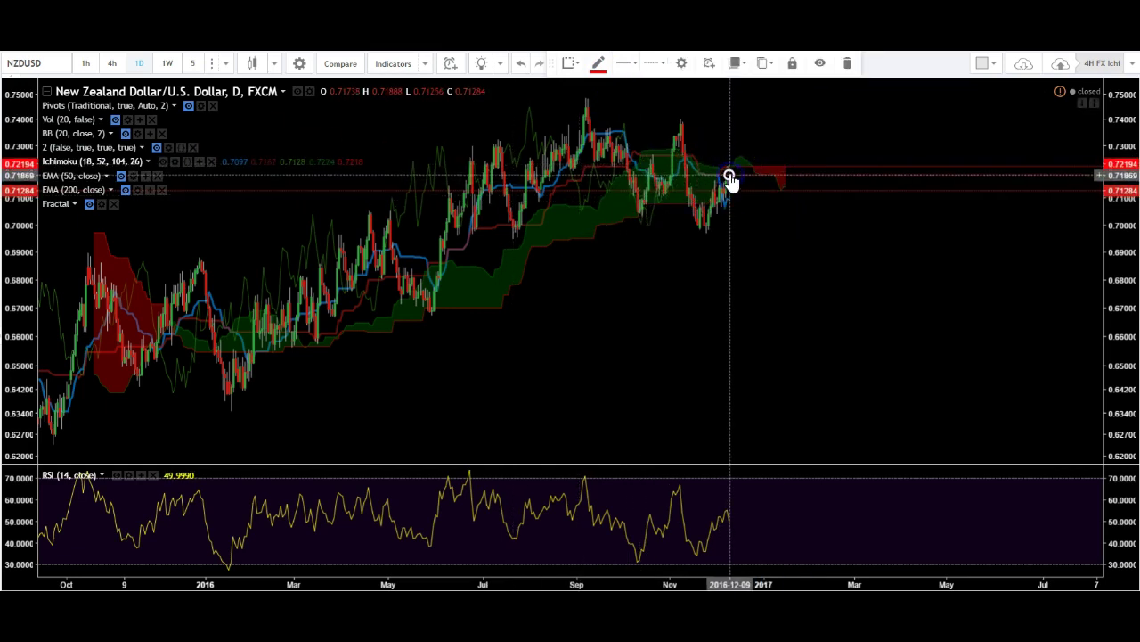
# On the 4-hour NZDUSD interval, draw a green horizontal ray from the future cloud's flat lower edge at 0.70975
pyautogui.click(113, 63)
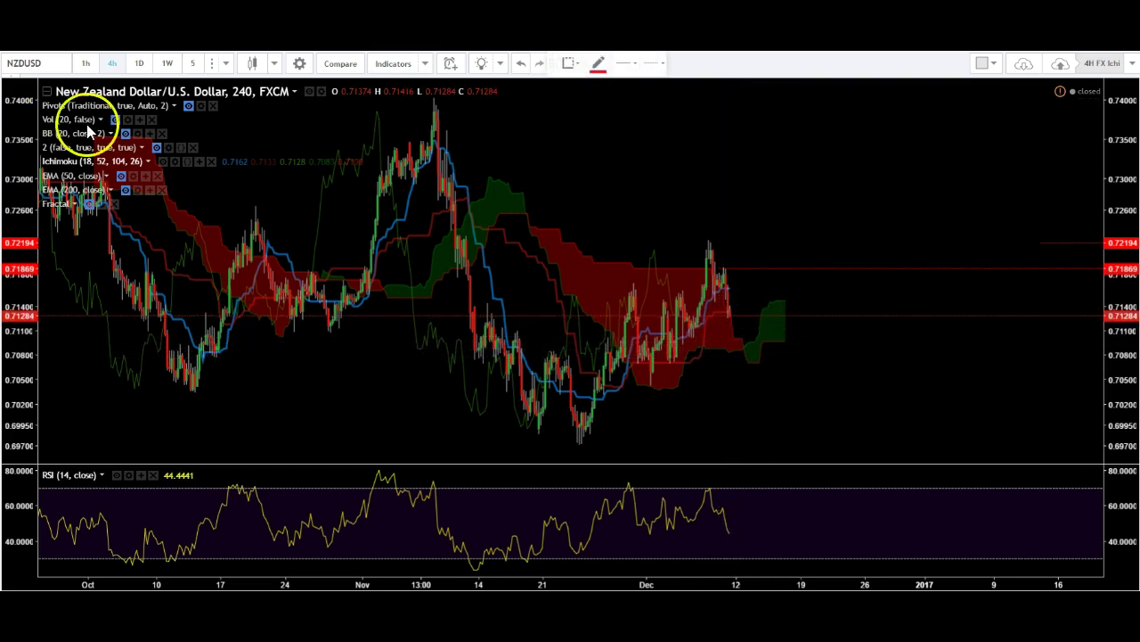
pyautogui.click(599, 64)
pyautogui.click(646, 100)
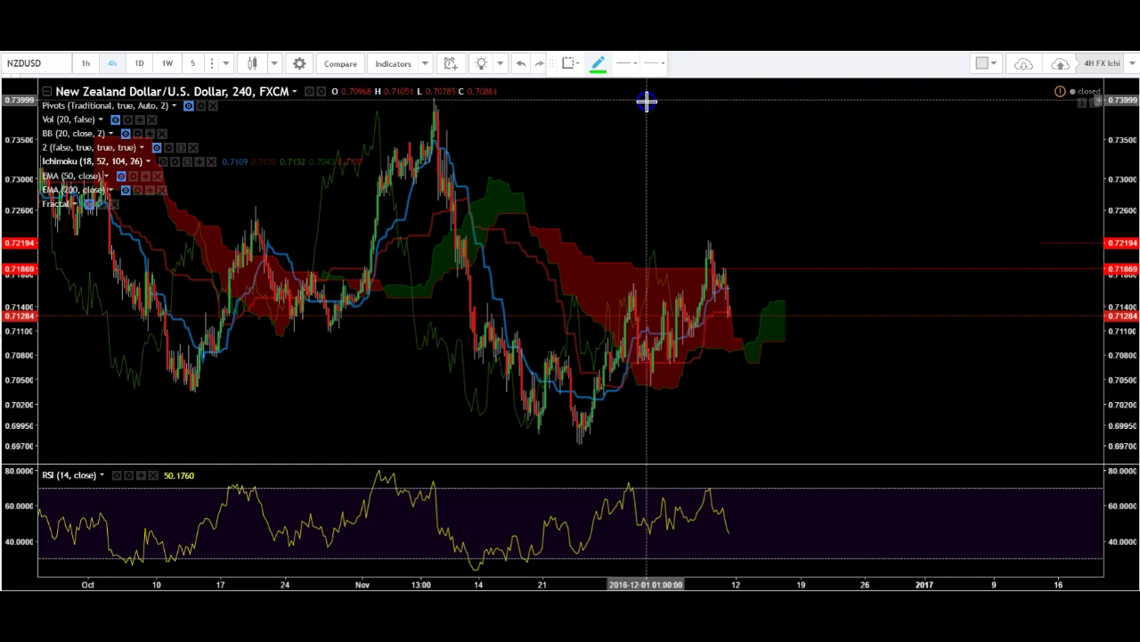
pyautogui.click(756, 340)
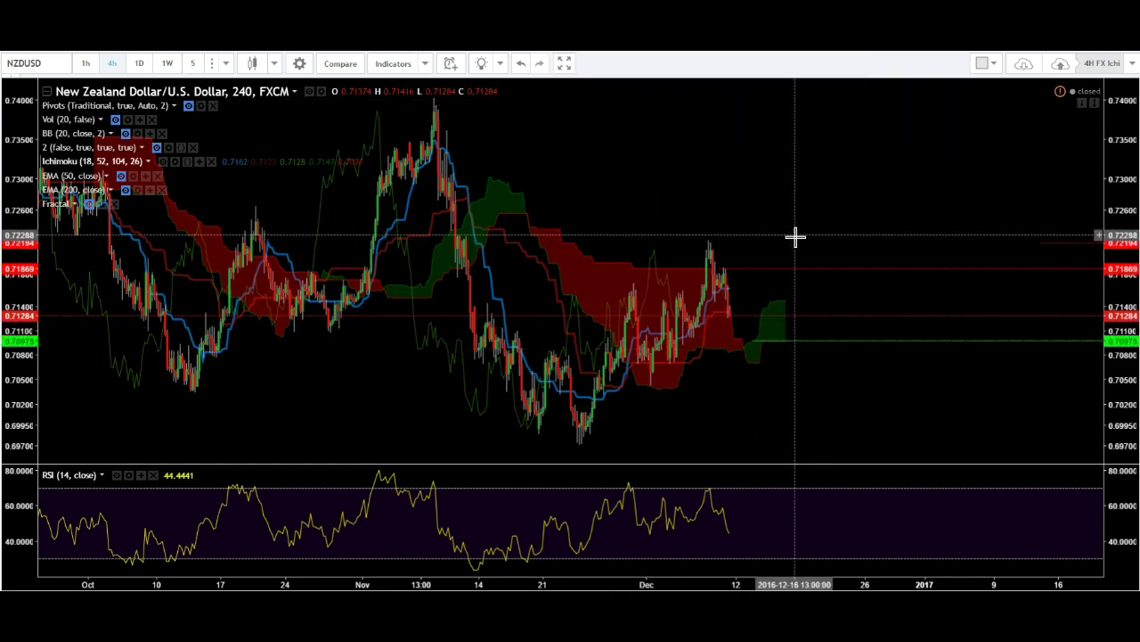
# Examine NZDUSD on the 1-hour interval against the future cloud and the green support level
pyautogui.click(81, 63)
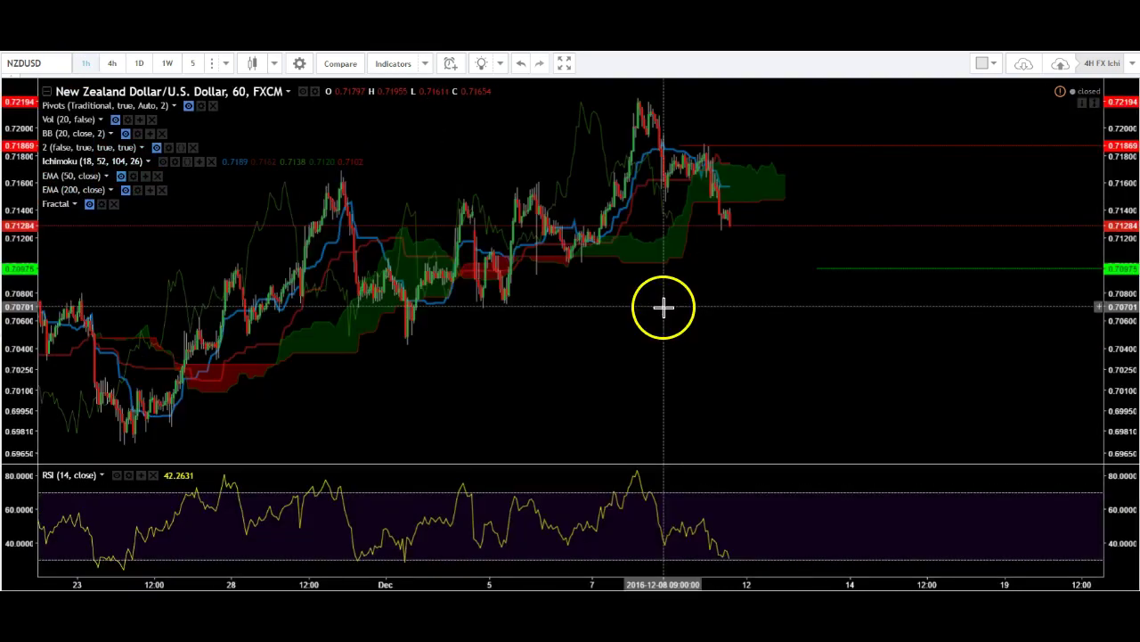
pyautogui.click(754, 183)
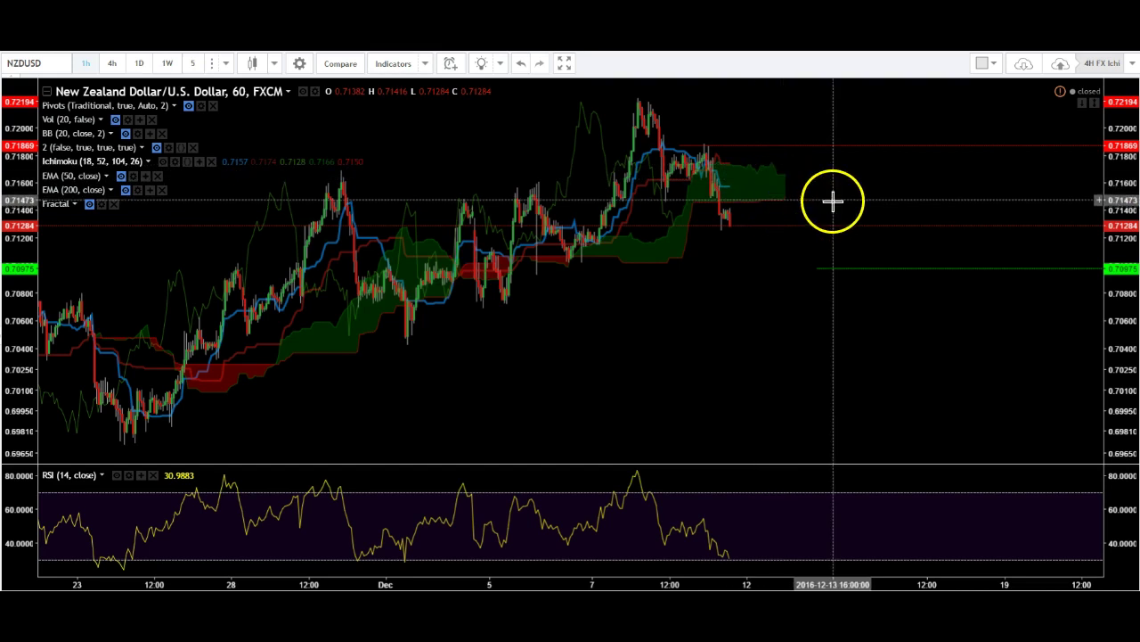
pyautogui.click(817, 268)
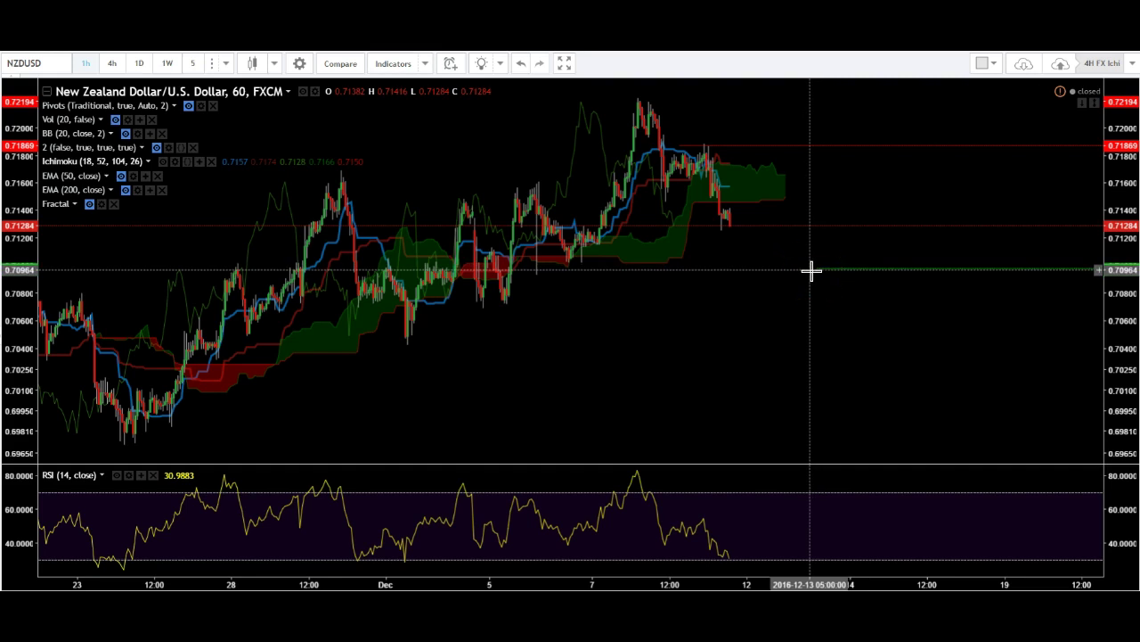
# On the 5-minute NZDUSD interval, hide the price candles to examine the Ichimoku lines and cloud alone, and show the candles again
pyautogui.click(192, 63)
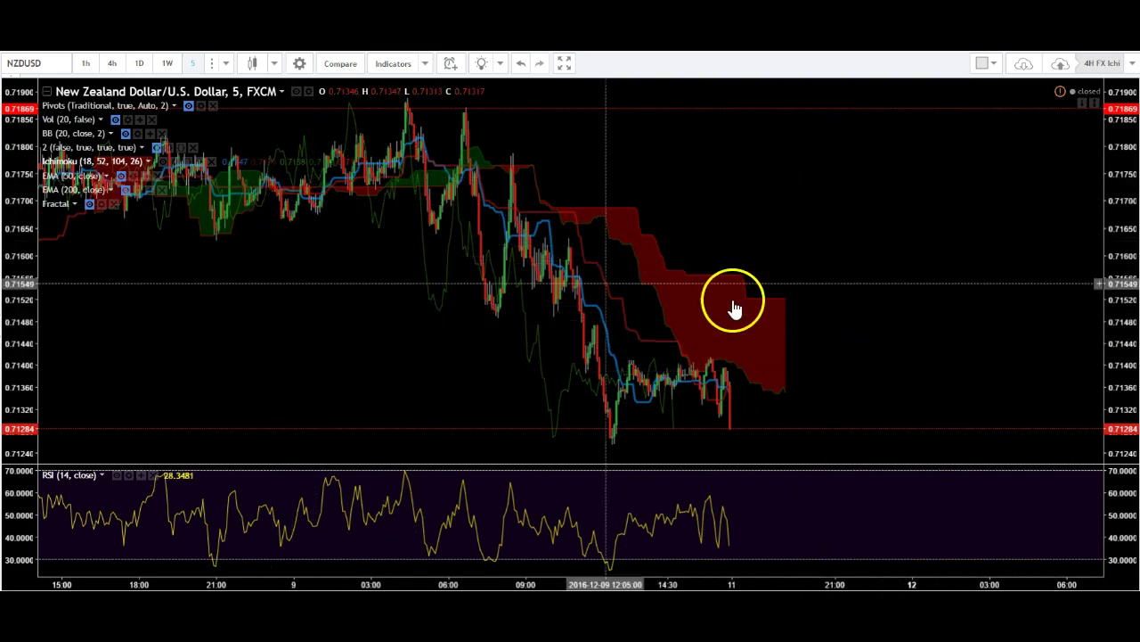
pyautogui.click(296, 96)
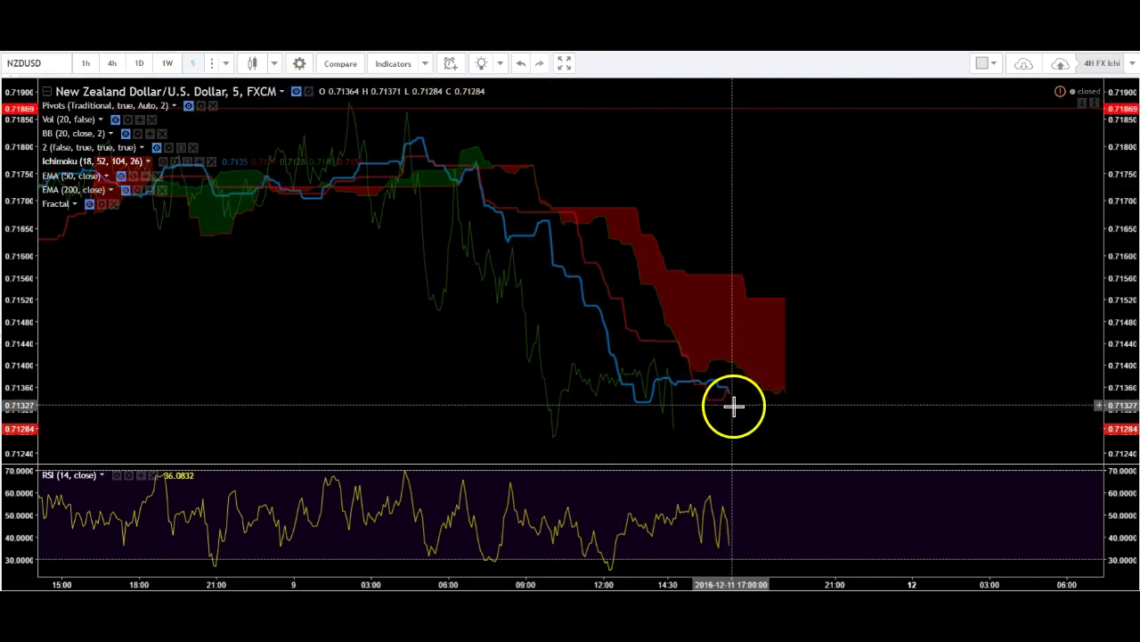
pyautogui.click(297, 93)
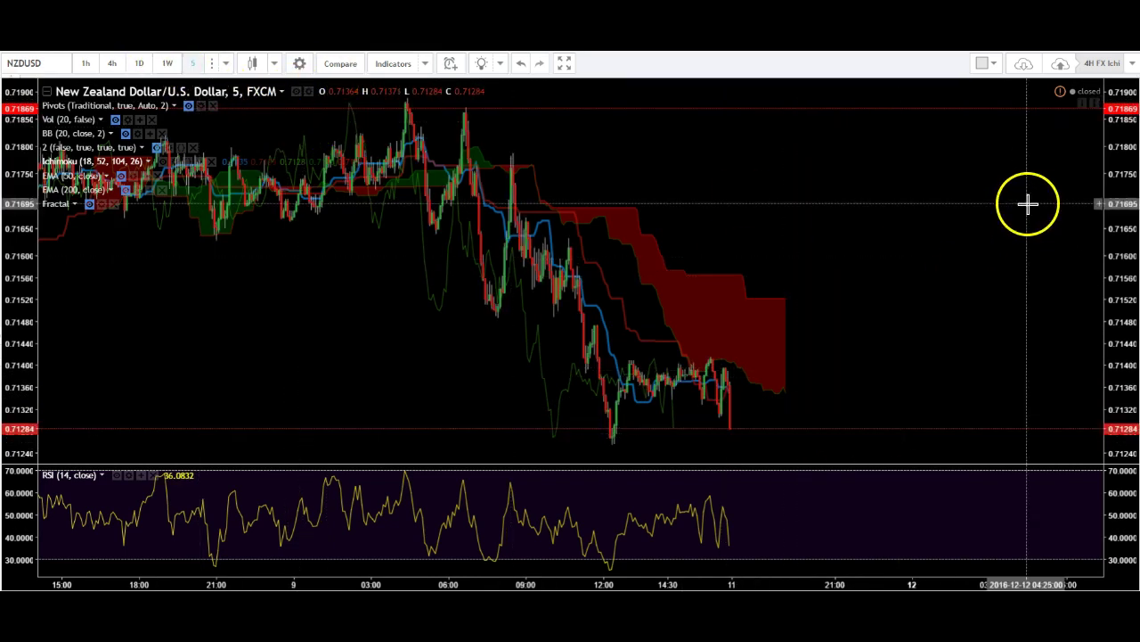
# Draw a green horizontal ray at 0.71154 from the flat cloud bottom of 7 December on the 5-minute NZDUSD chart
pyautogui.scroll(-5, 1050, 212)
pyautogui.scroll(-4, 1031, 209)
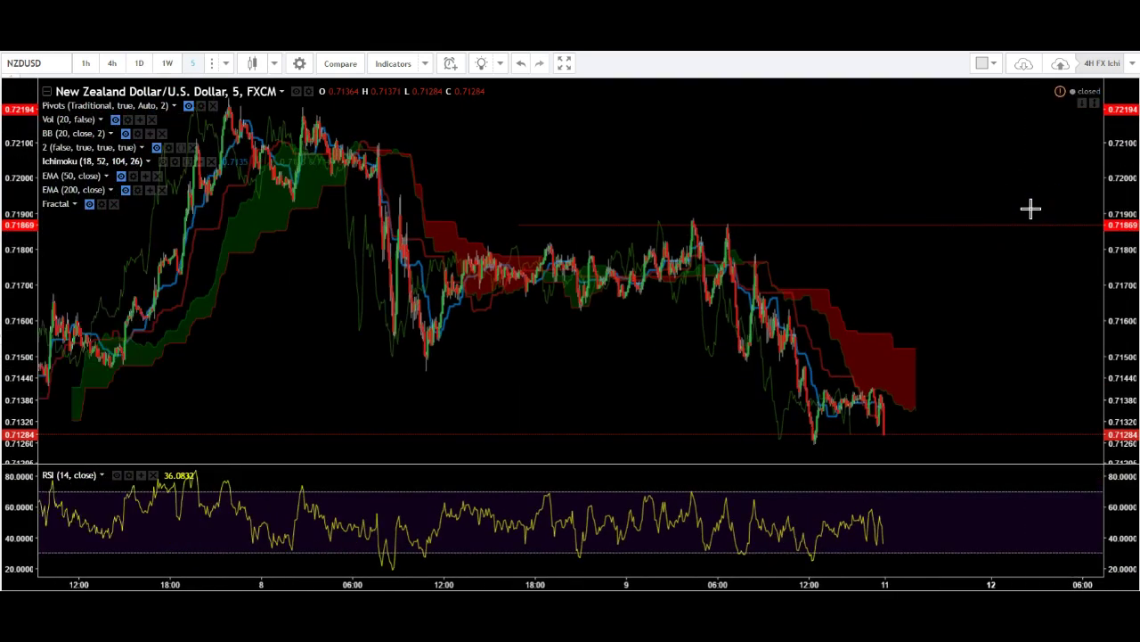
pyautogui.moveTo(695, 330); pyautogui.dragTo(670, 385)
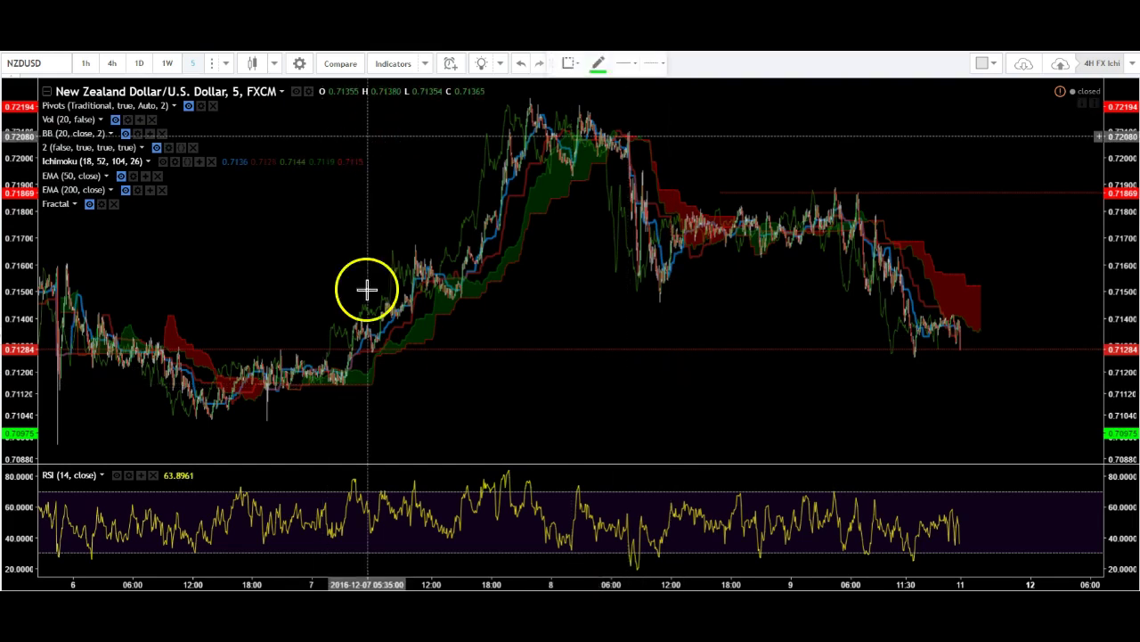
pyautogui.click(373, 384)
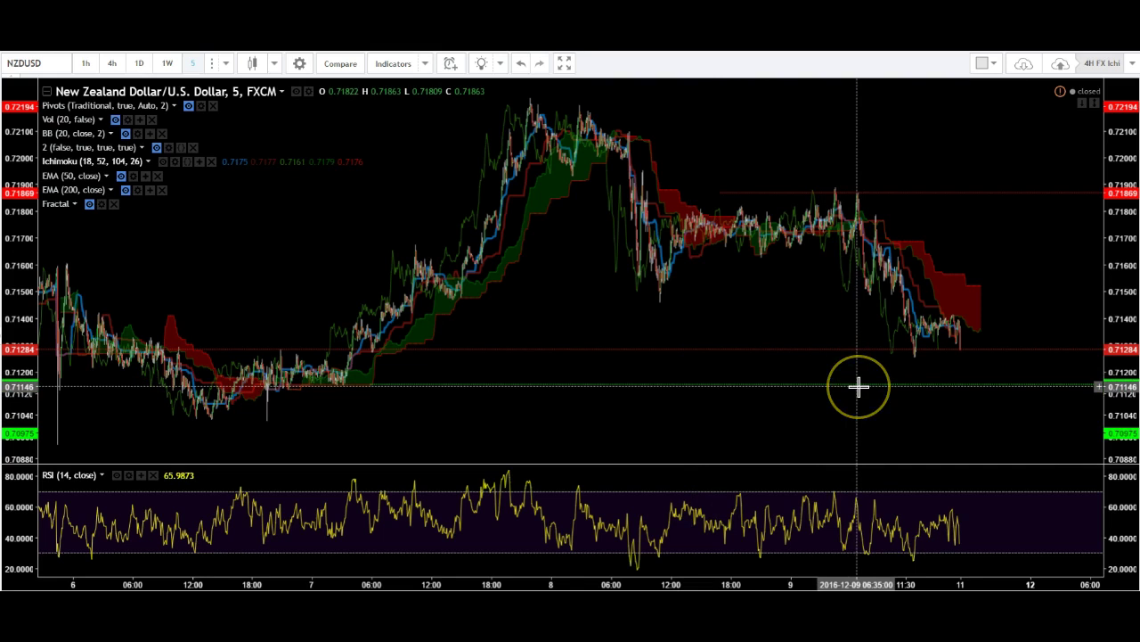
pyautogui.click(827, 419)
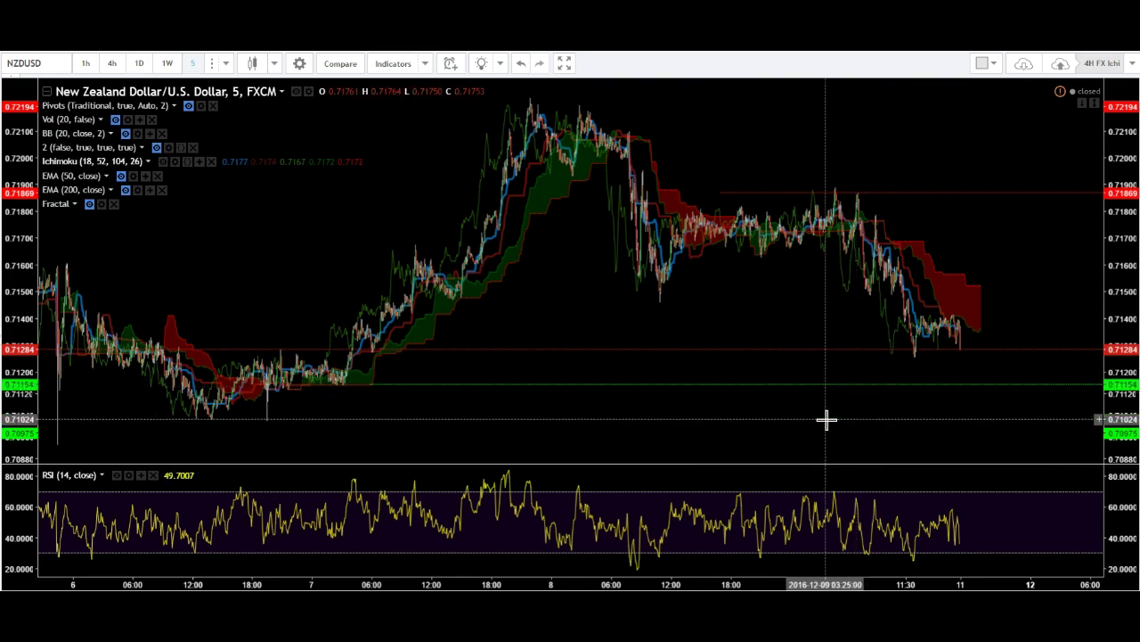
pyautogui.click(847, 407)
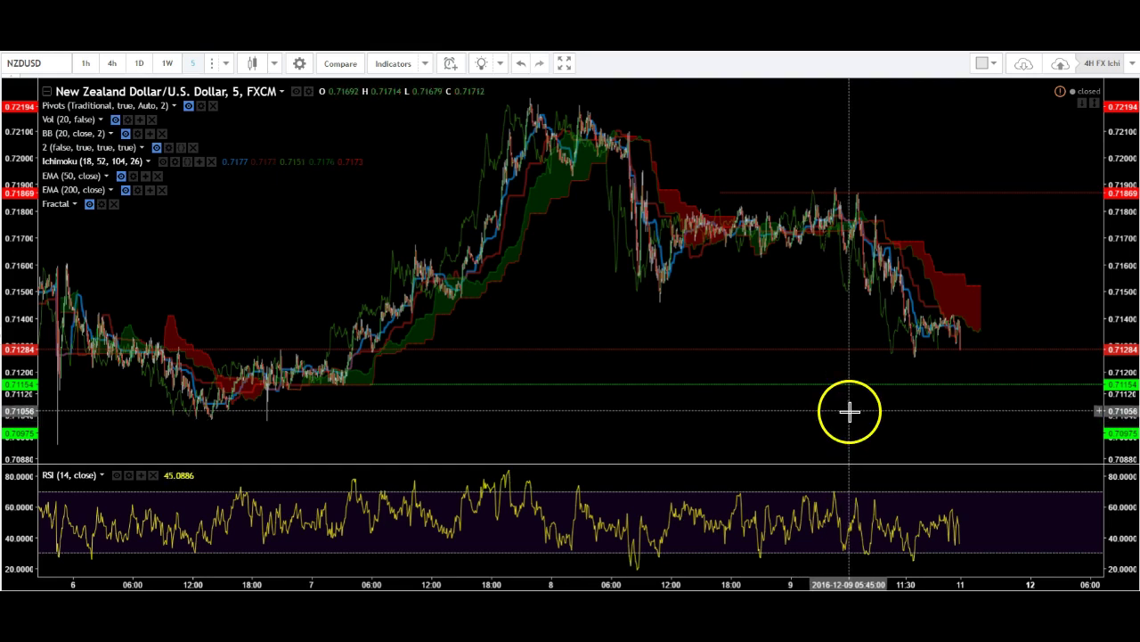
# Open the USDCAD weekly chart
pyautogui.click(520, 407)
pyautogui.click(309, 440)
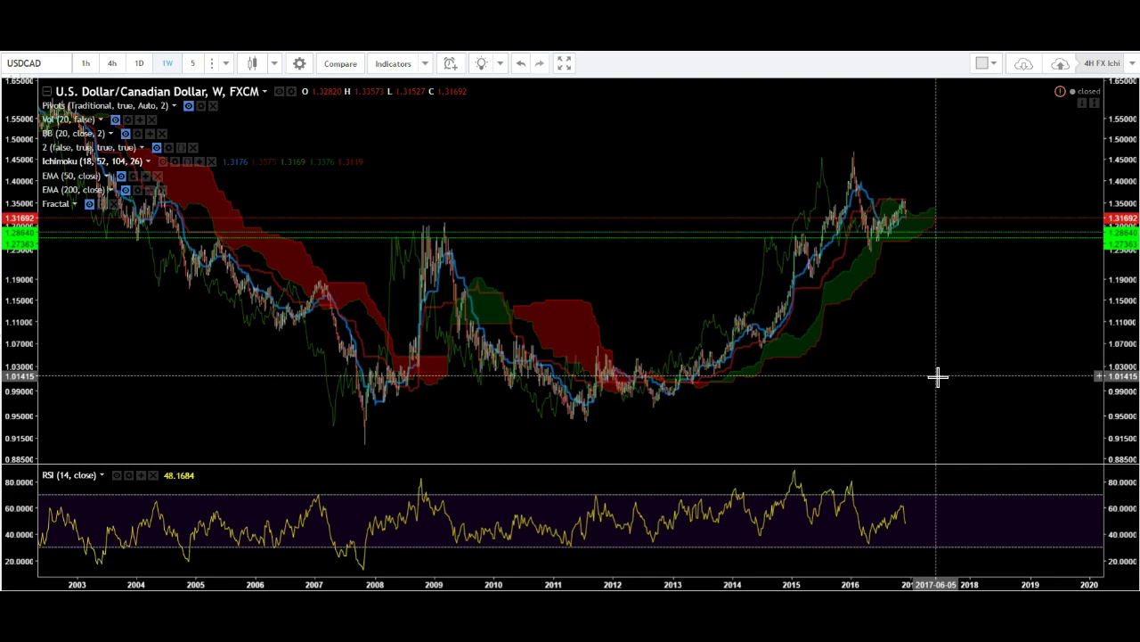
pyautogui.click(941, 384)
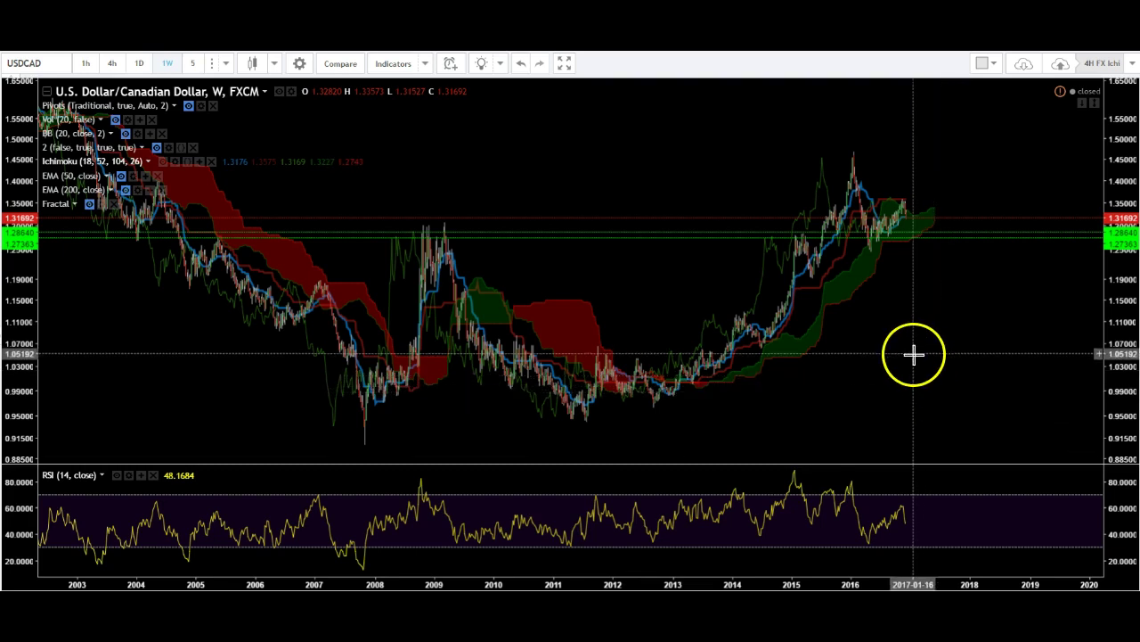
# Draw a red horizontal ray at 1.35846, level with the flat red Ichimoku base line beside the latest weekly USDCAD candle
pyautogui.scroll(3, 914, 354)
pyautogui.scroll(1, 913, 354)
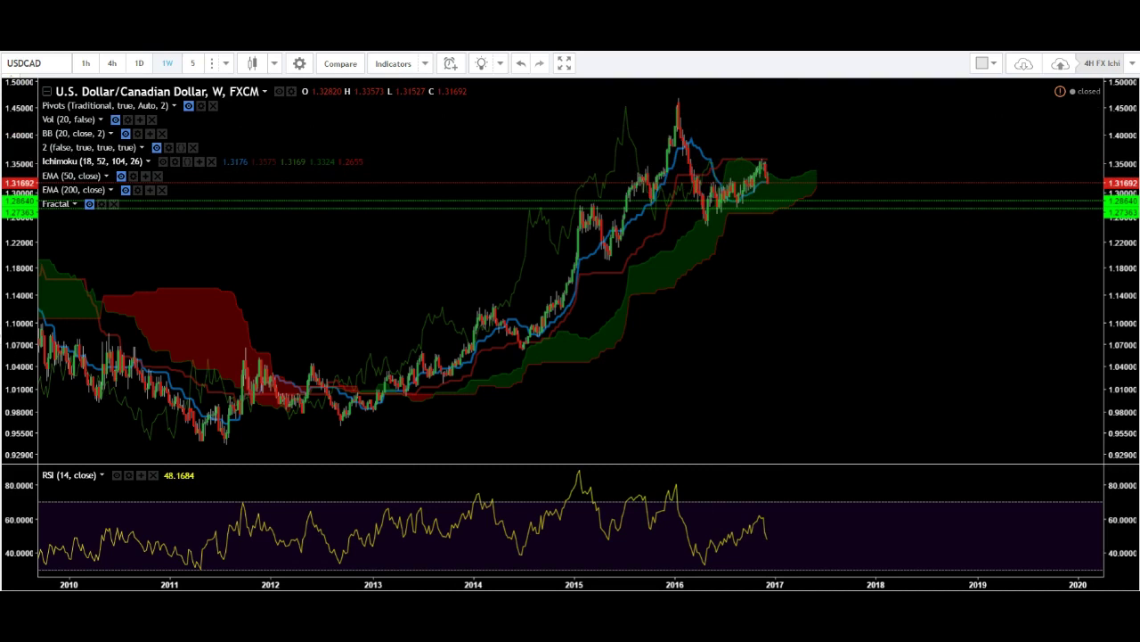
pyautogui.click(599, 64)
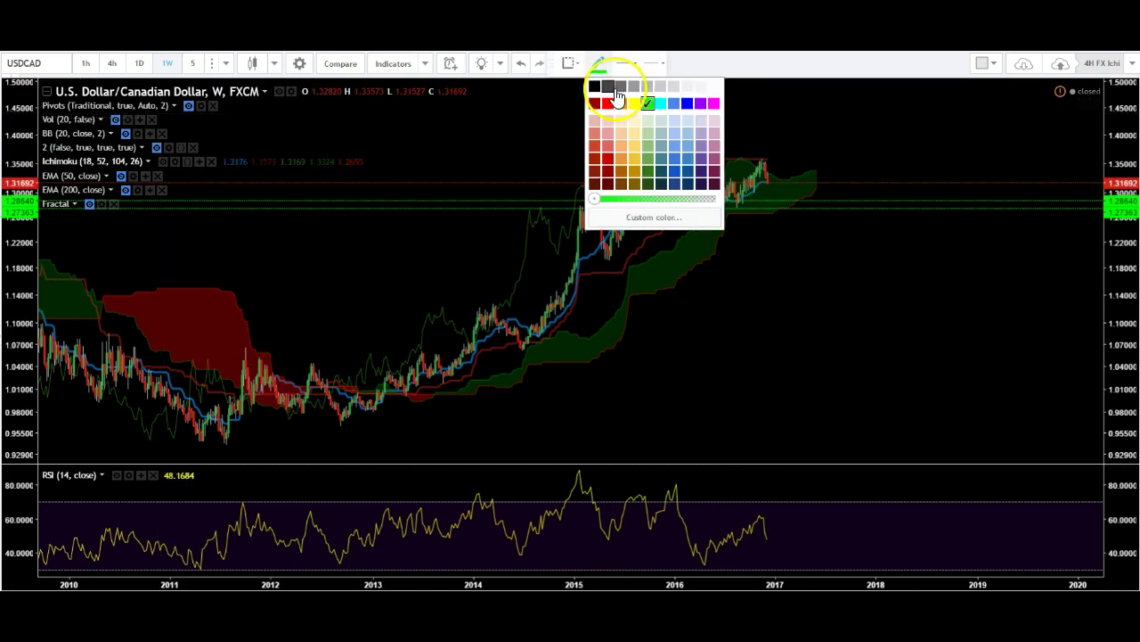
pyautogui.click(607, 104)
pyautogui.click(769, 160)
# Examine weekly USDCAD price over the longer history against the two green support levels and the cloud
pyautogui.scroll(-4, 779, 129)
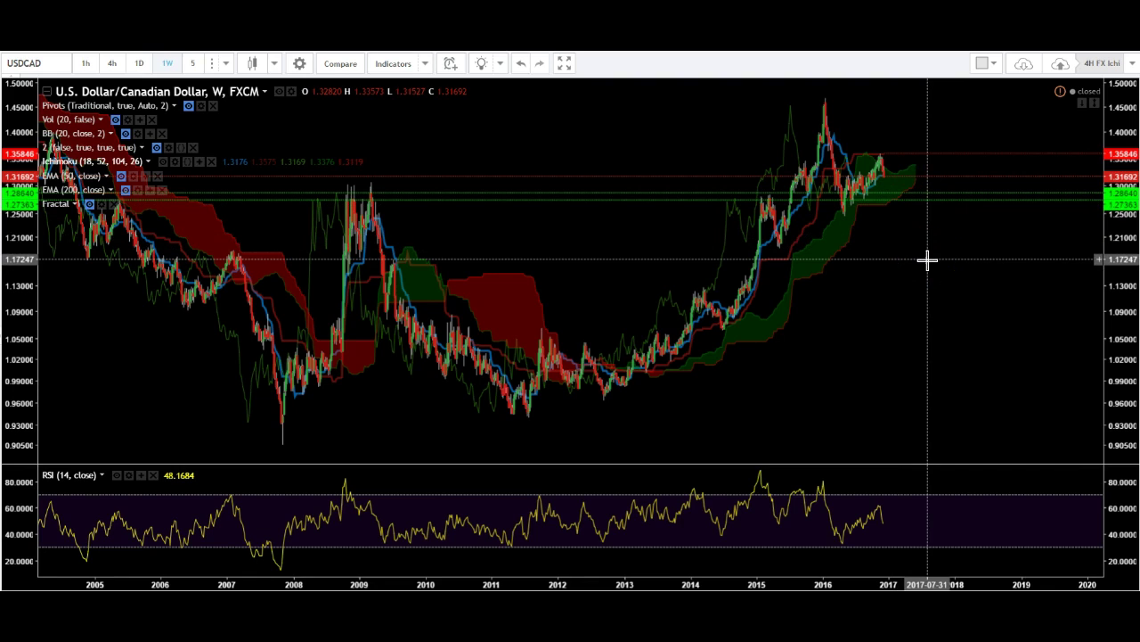
pyautogui.click(944, 179)
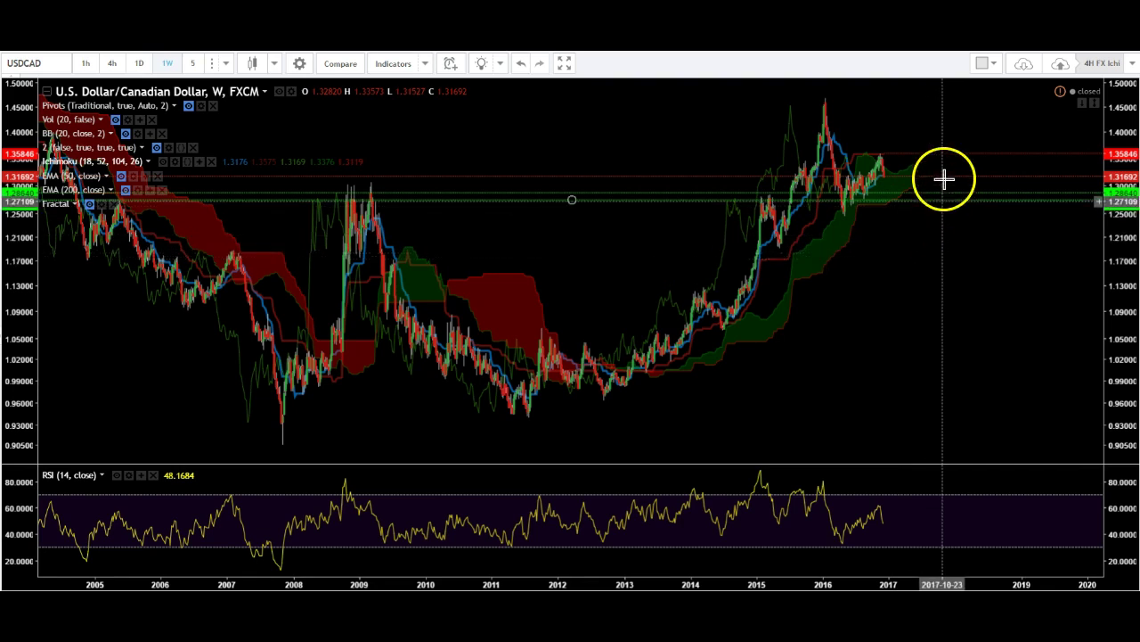
pyautogui.hotkey('ctrl', 'z')
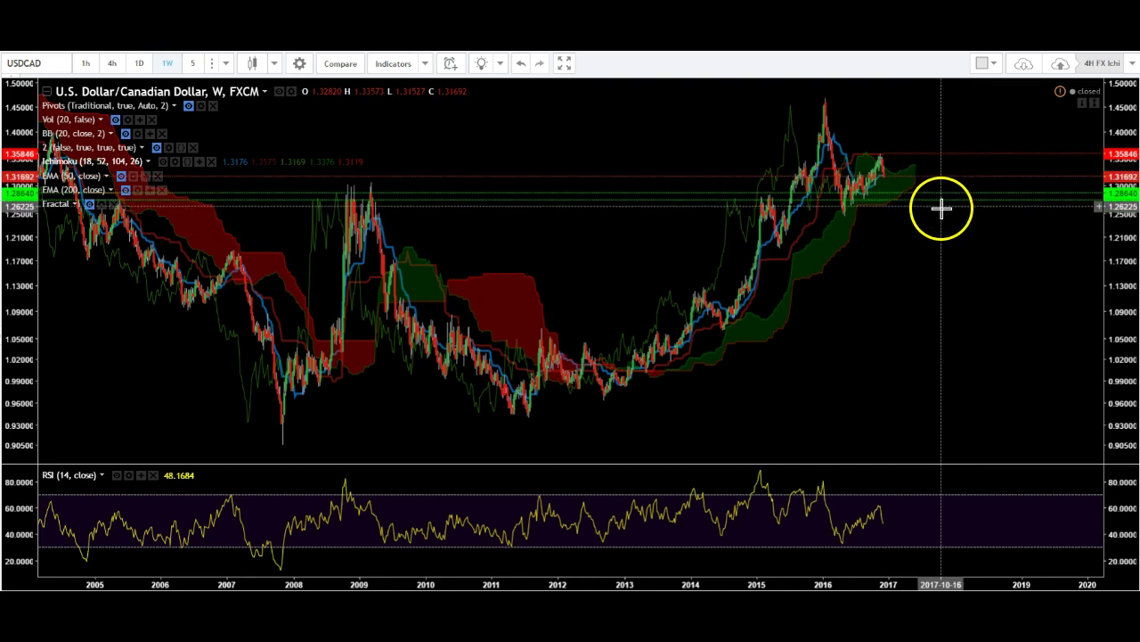
pyautogui.click(942, 200)
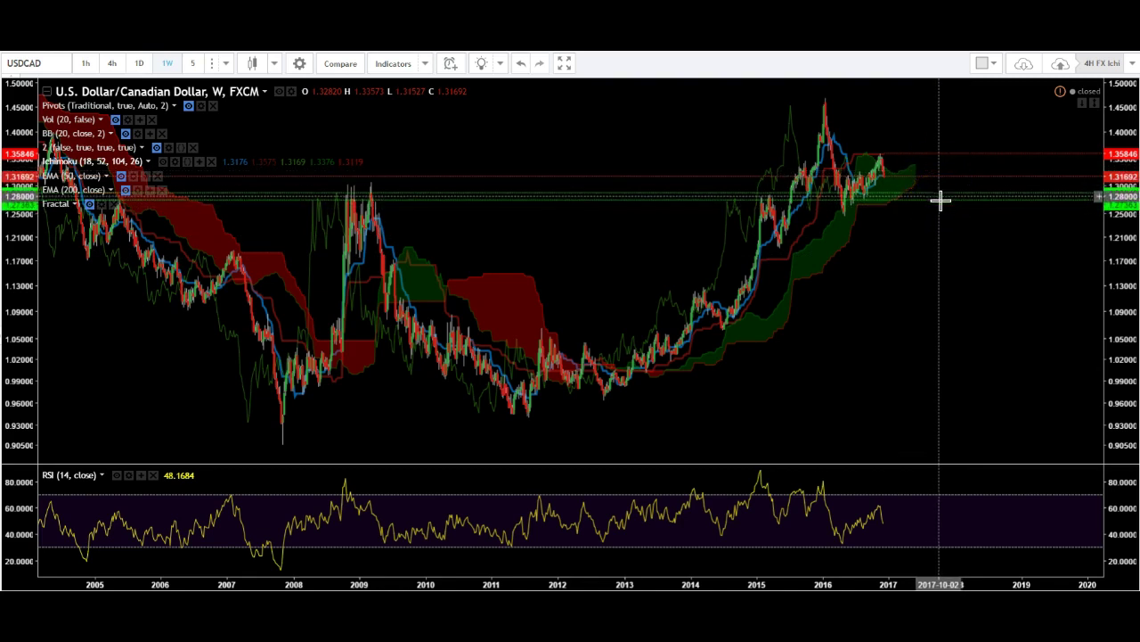
pyautogui.moveTo(942, 209)
pyautogui.mouseDown()
pyautogui.moveTo(939, 196)
pyautogui.moveTo(934, 204)
pyautogui.mouseUp()
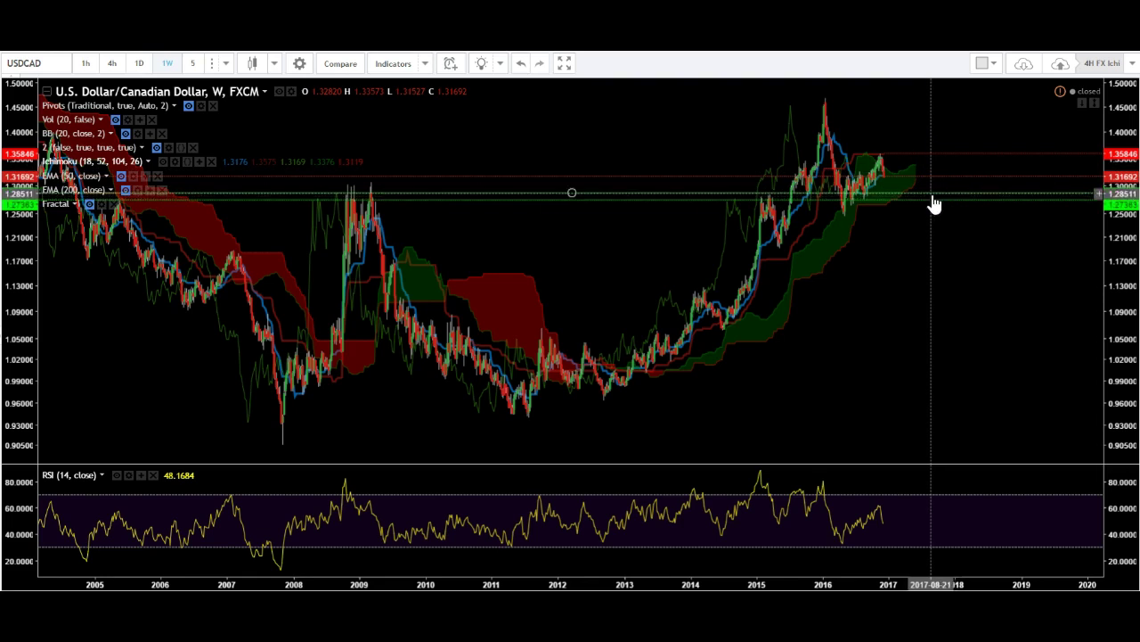
pyautogui.click(947, 227)
pyautogui.click(978, 263)
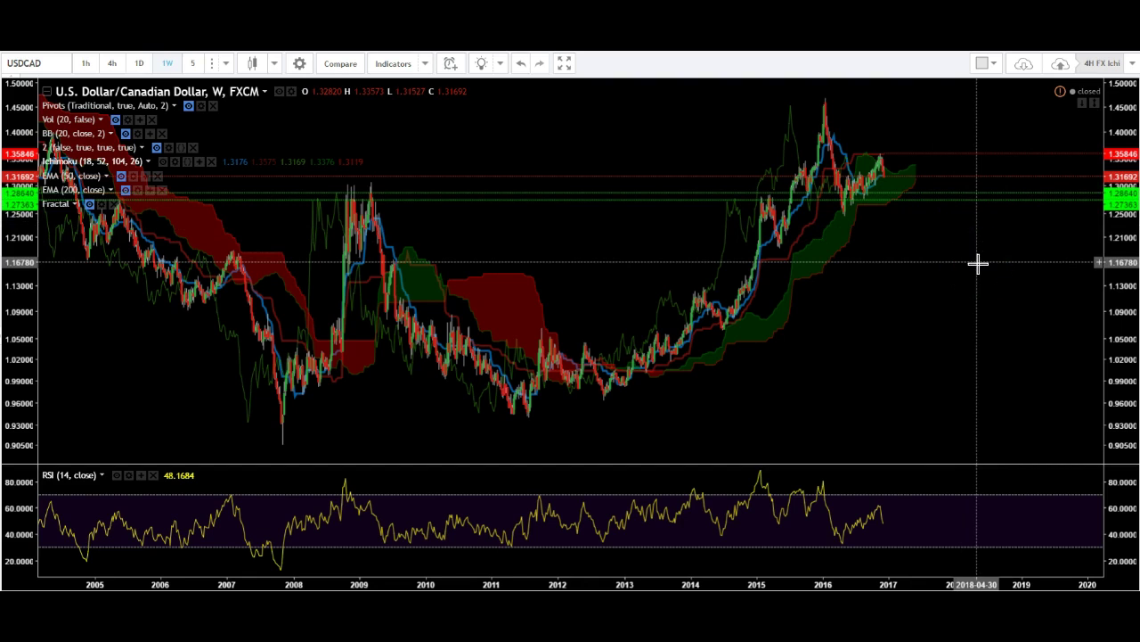
# Hide the weekly USDCAD price candles to examine the Ichimoku lines and cloud alone, and show the candles again
pyautogui.moveTo(855, 204)
pyautogui.mouseDown()
pyautogui.moveTo(846, 201)
pyautogui.moveTo(862, 205)
pyautogui.mouseUp()
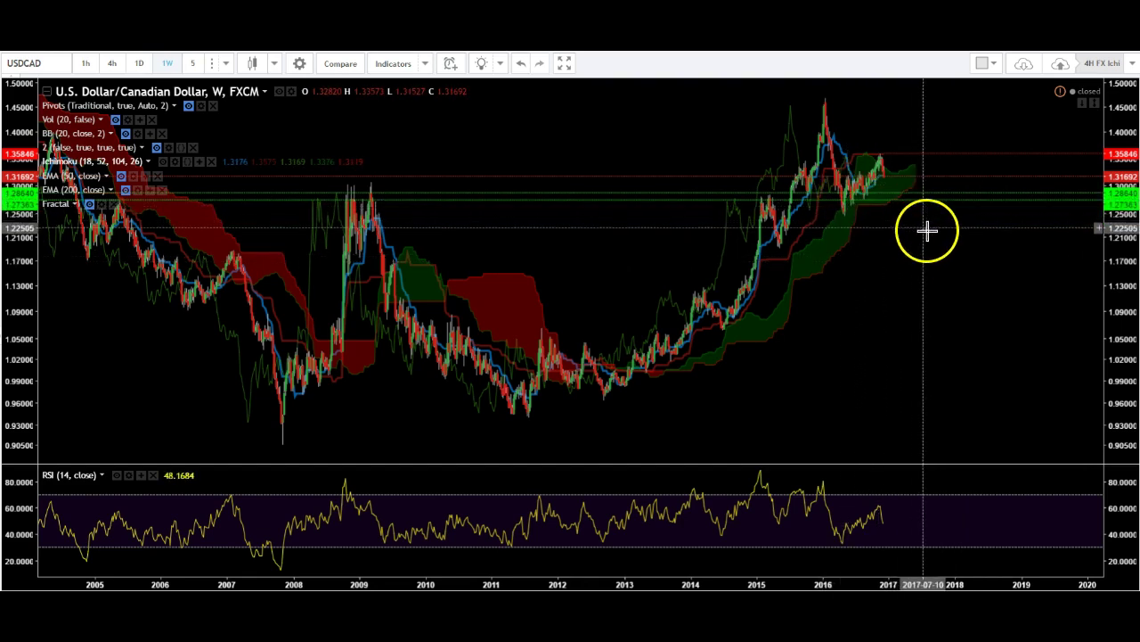
pyautogui.click(278, 91)
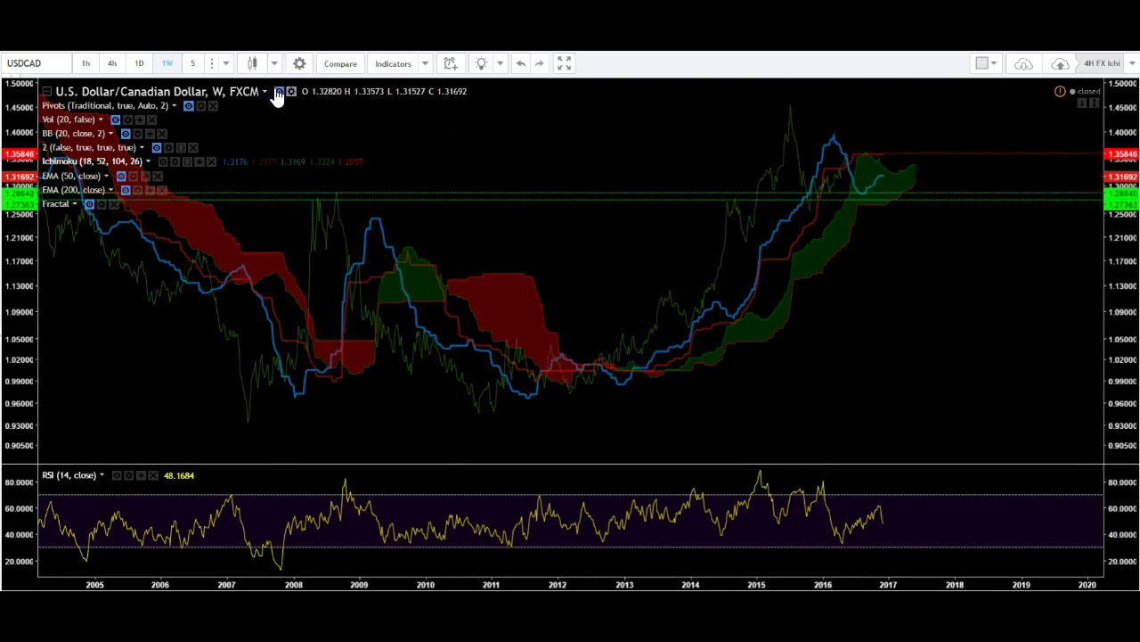
pyautogui.click(278, 91)
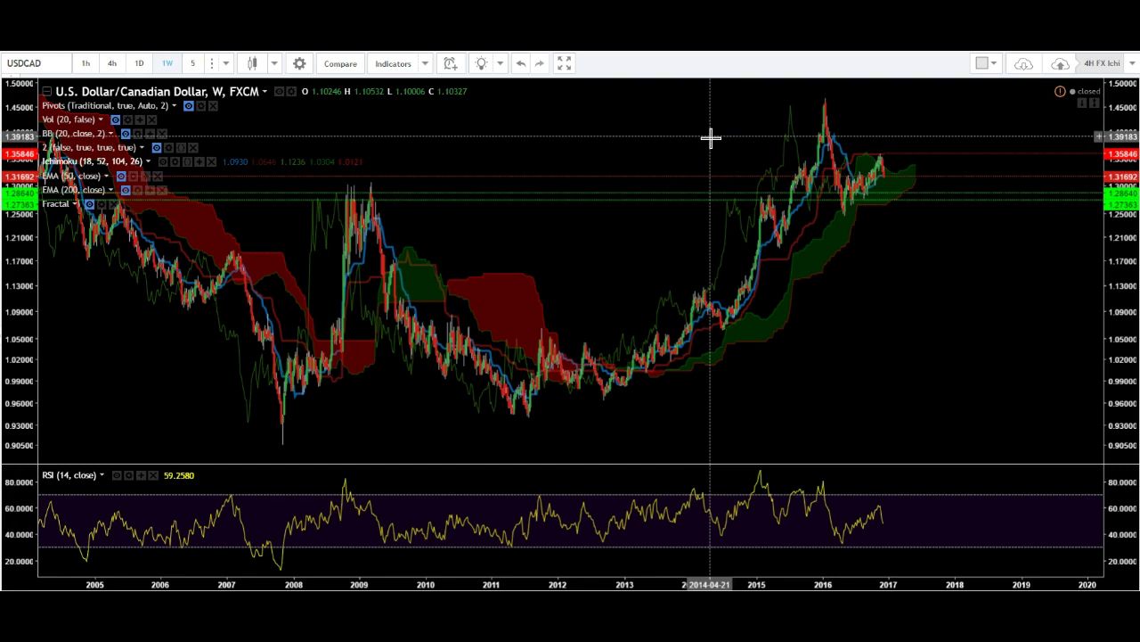
# Examine the latest weekly USDCAD candles up close against the red resistance ray, the cloud top and the Ichimoku lines
pyautogui.scroll(10, 710, 136)
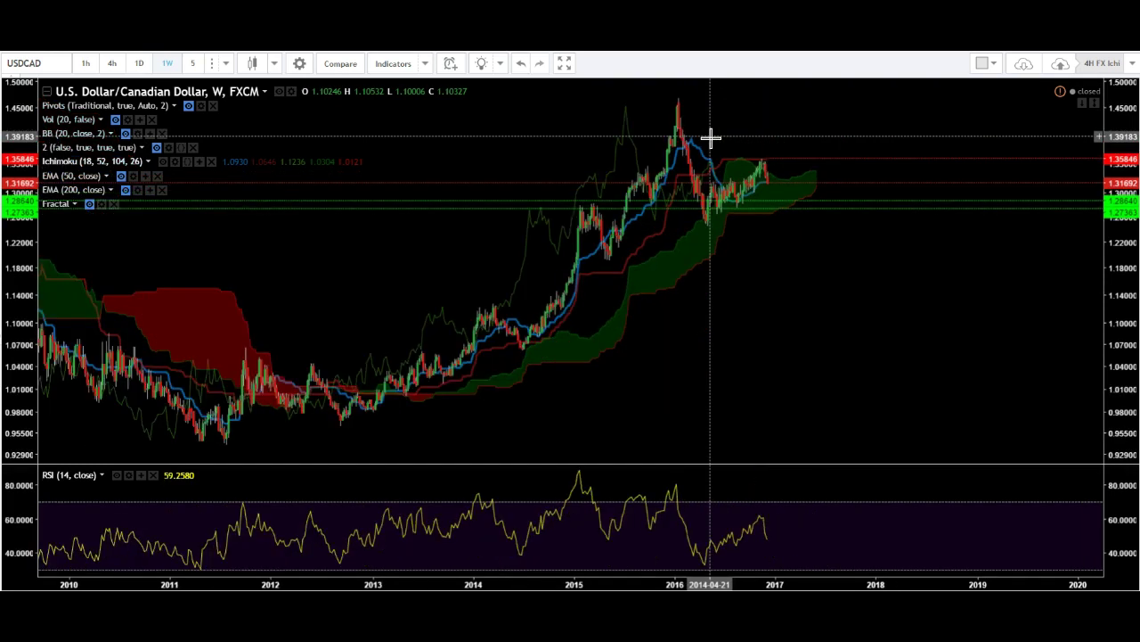
pyautogui.moveTo(492, 226); pyautogui.dragTo(816, 235)
pyautogui.moveTo(420, 223); pyautogui.dragTo(572, 228)
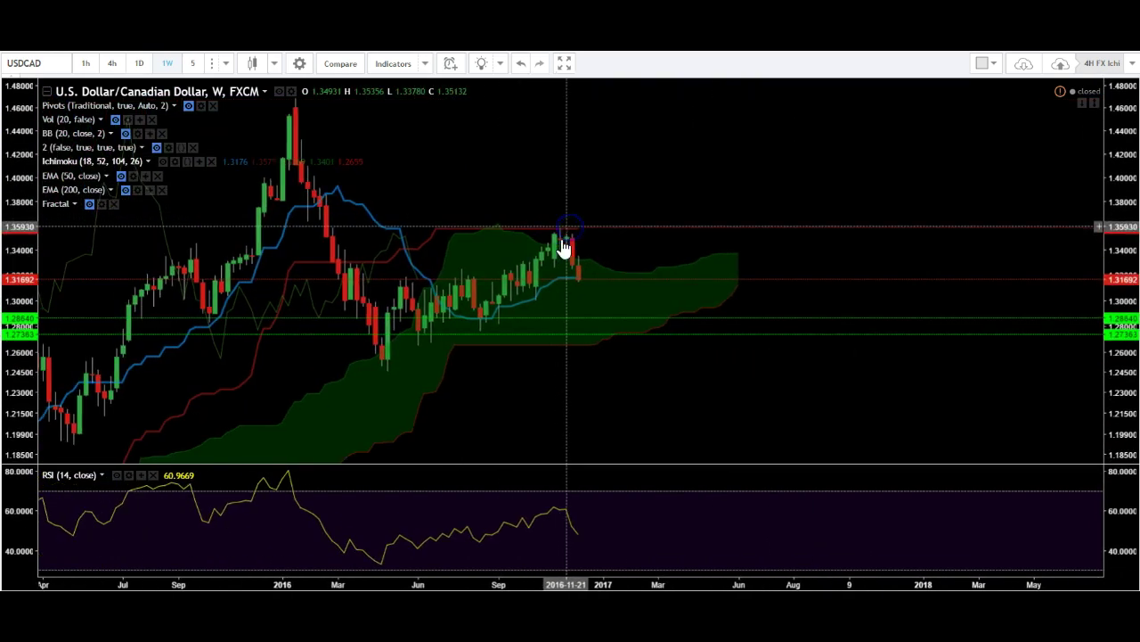
pyautogui.click(562, 251)
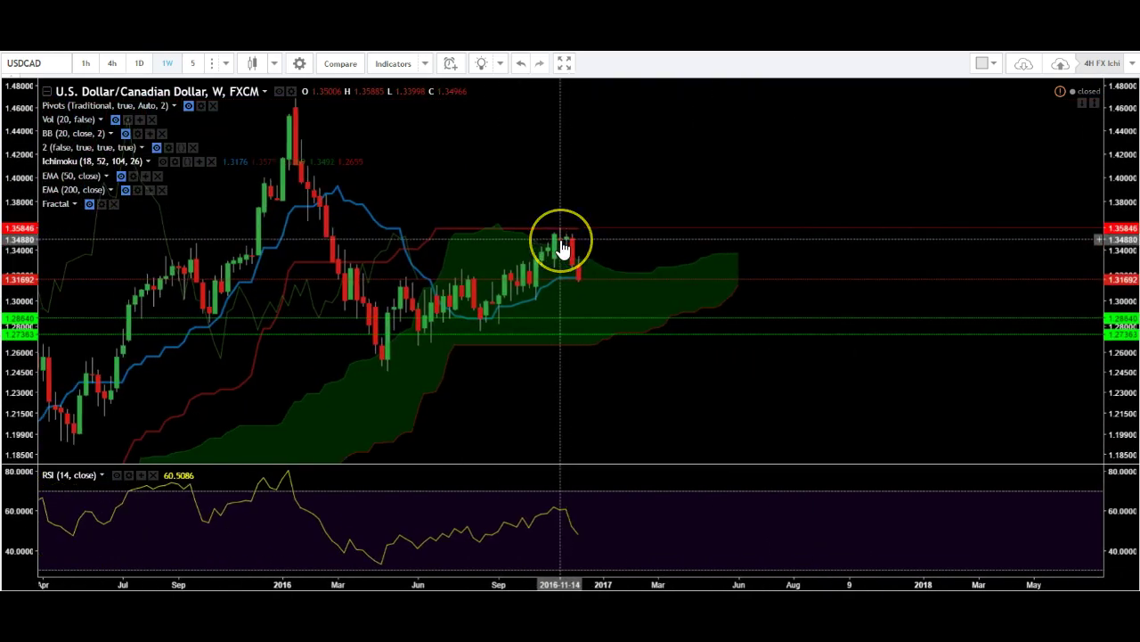
pyautogui.click(557, 246)
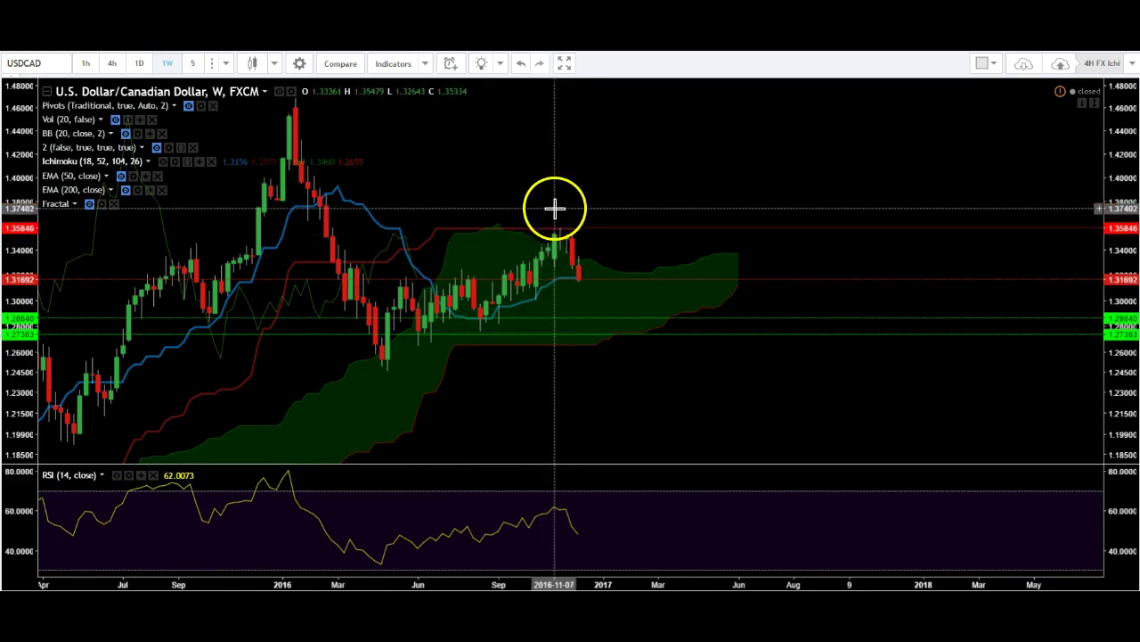
pyautogui.click(594, 229)
pyautogui.click(694, 188)
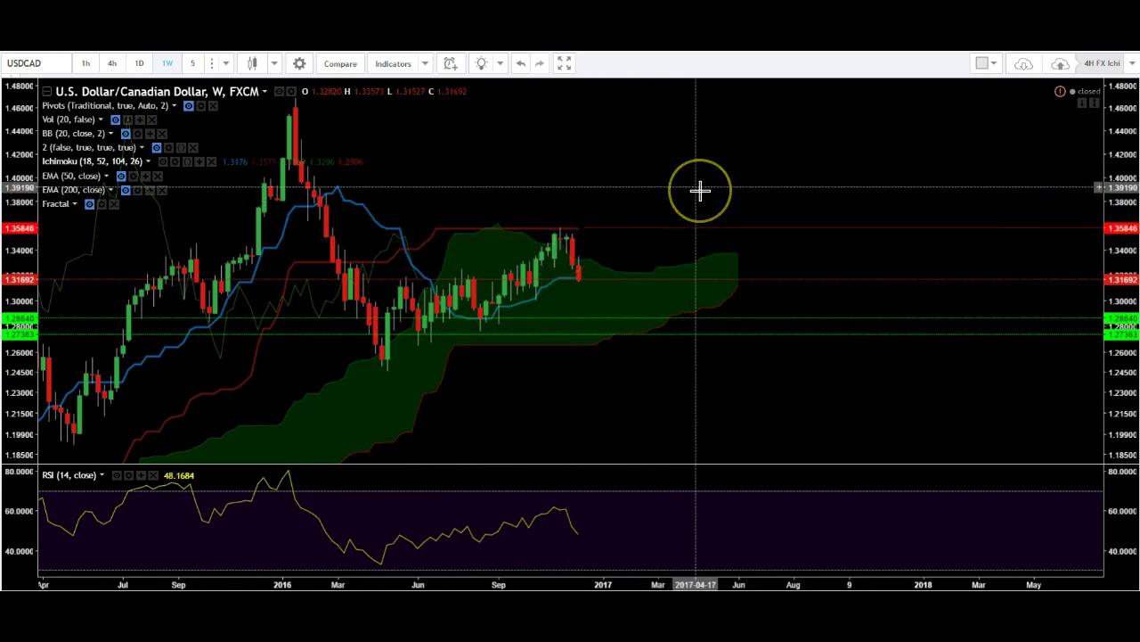
pyautogui.click(669, 199)
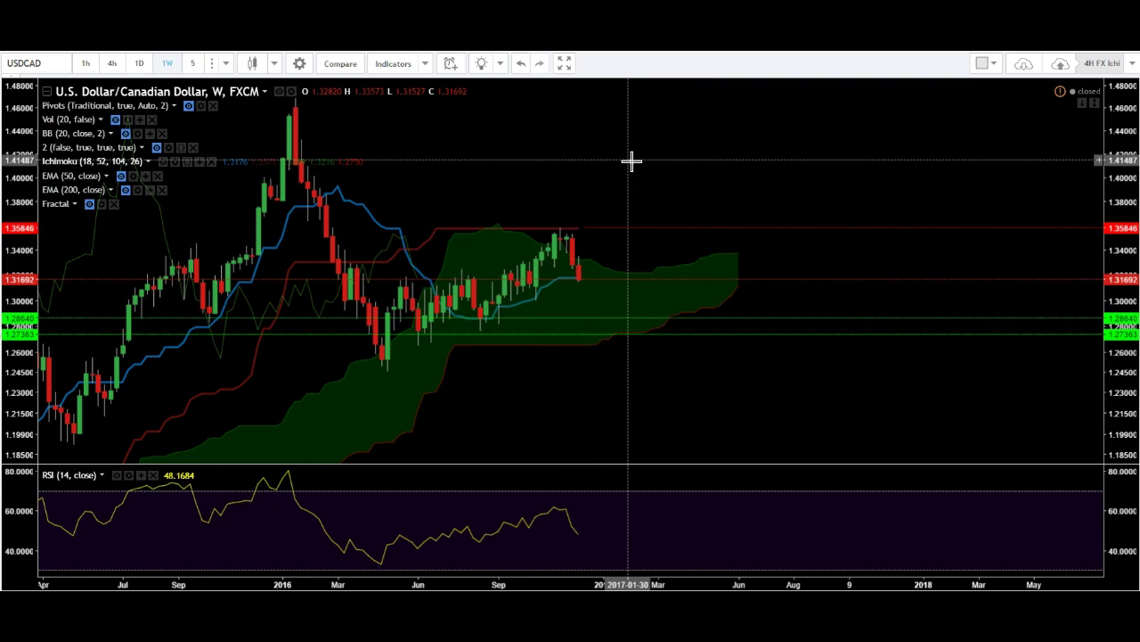
pyautogui.click(659, 166)
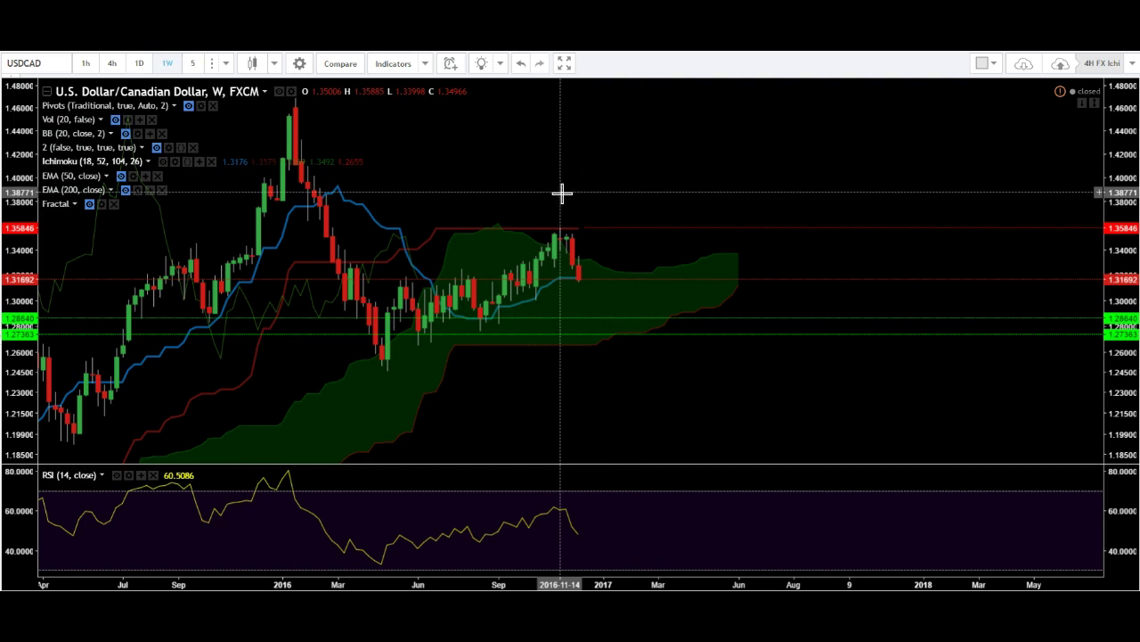
# Draw a yellow horizontal ray at 1.31770 on the daily USDCAD chart, level with the flat lower edge of the future cloud
pyautogui.click(139, 64)
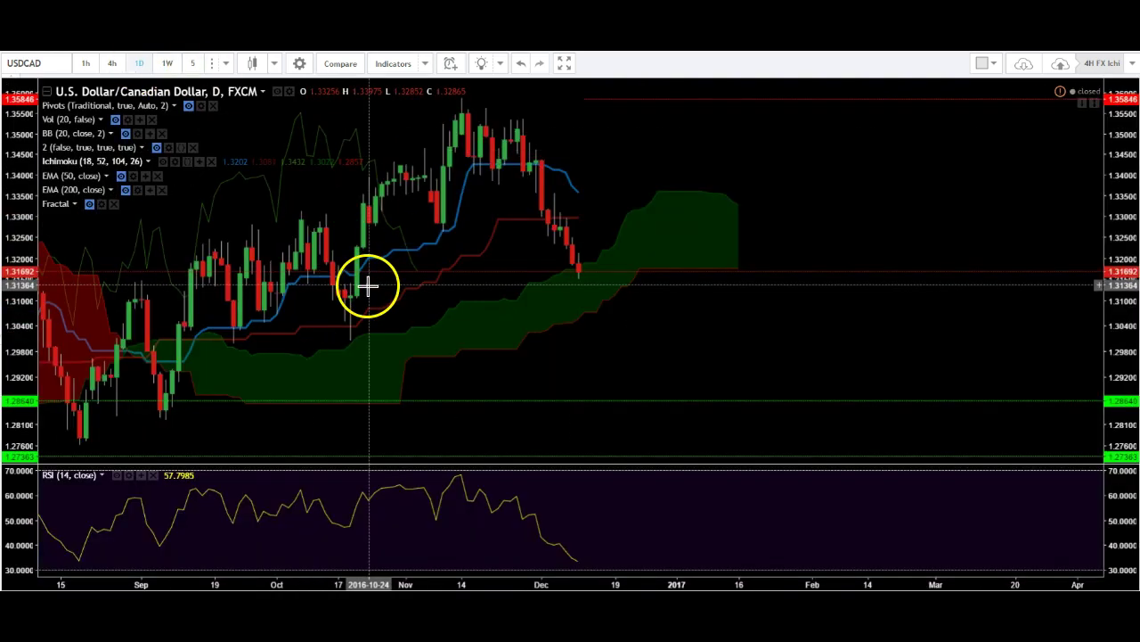
pyautogui.scroll(-3, 470, 260)
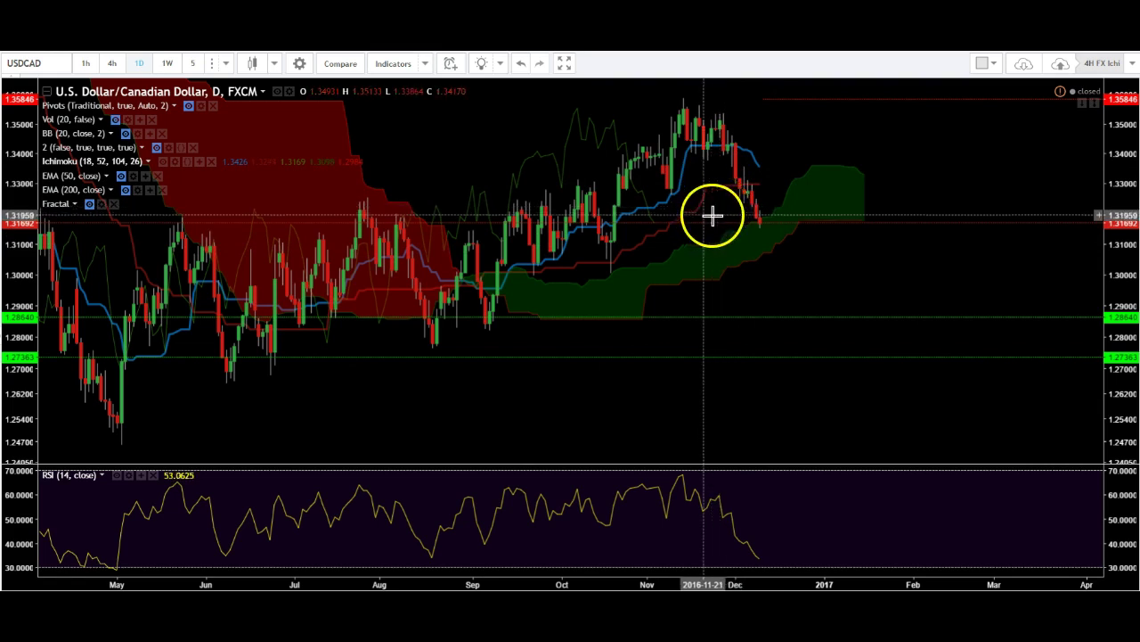
pyautogui.click(3, 142)
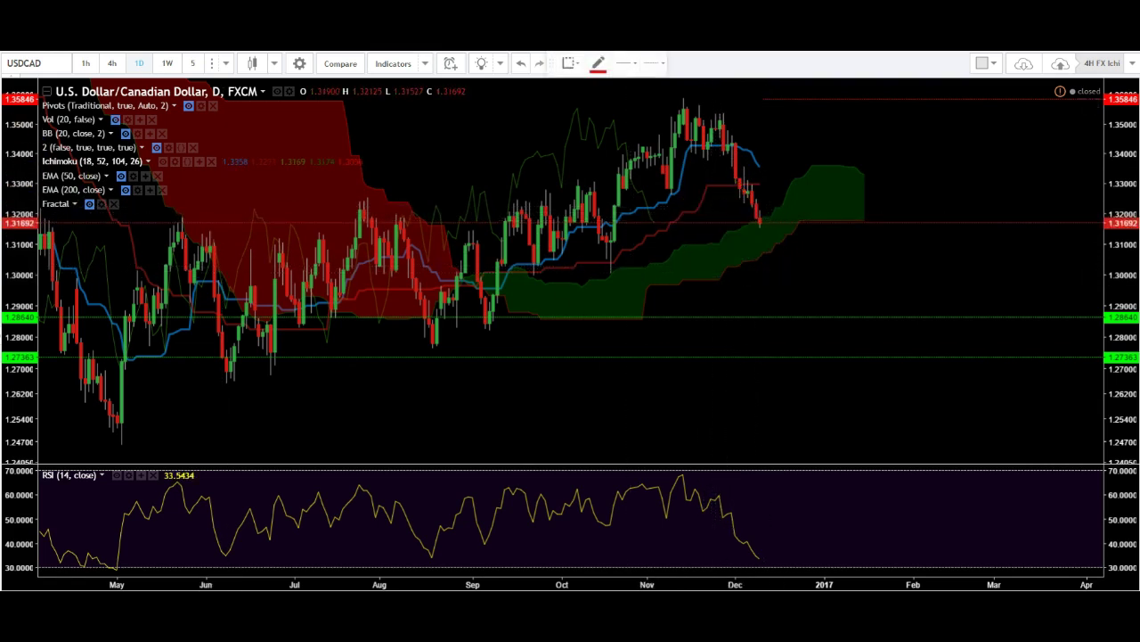
pyautogui.click(604, 76)
pyautogui.click(630, 104)
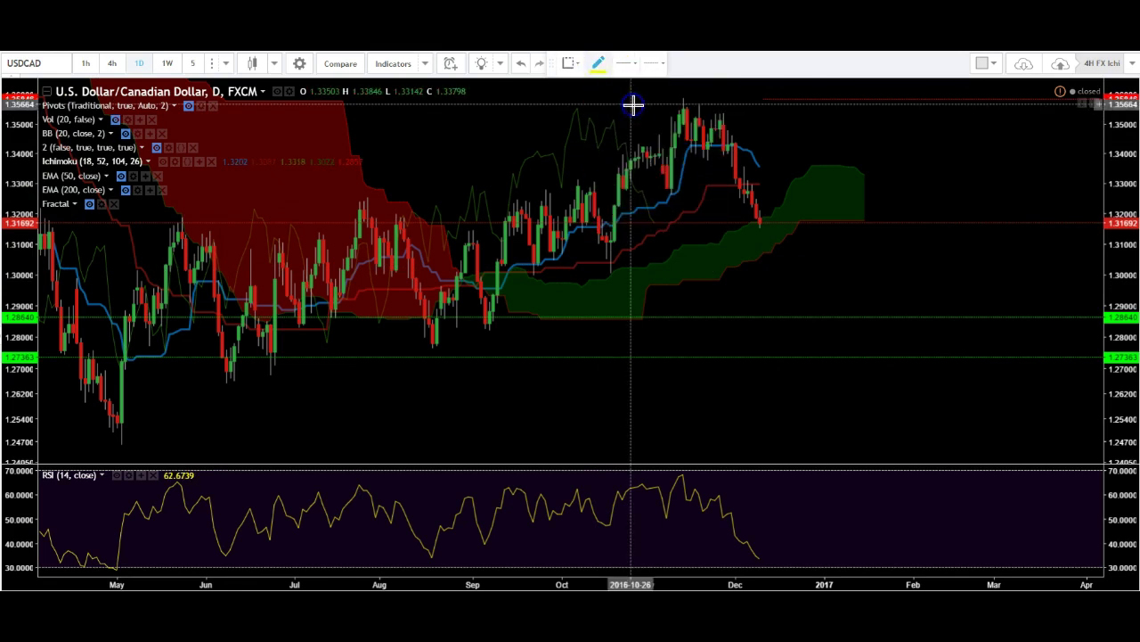
pyautogui.click(864, 221)
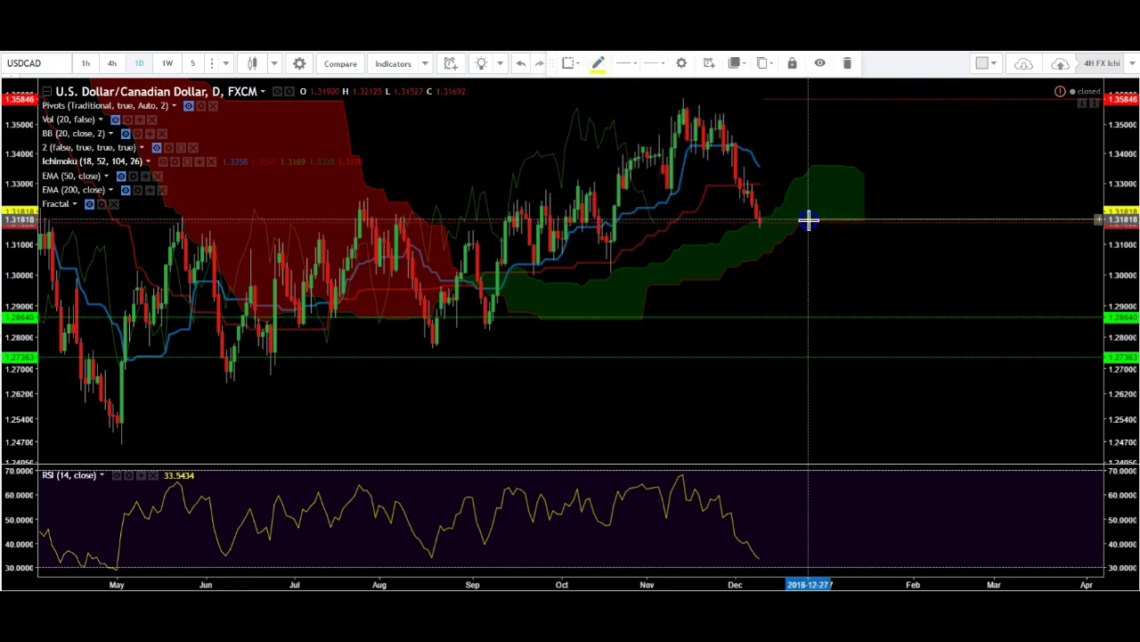
pyautogui.moveTo(808, 220); pyautogui.dragTo(809, 221)
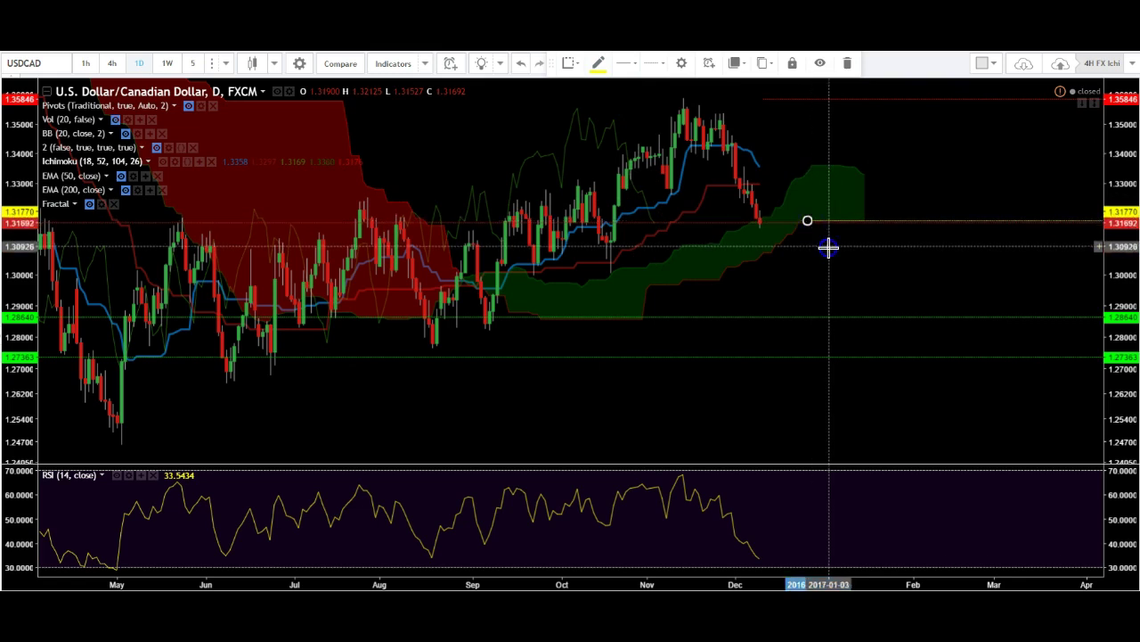
pyautogui.click(830, 247)
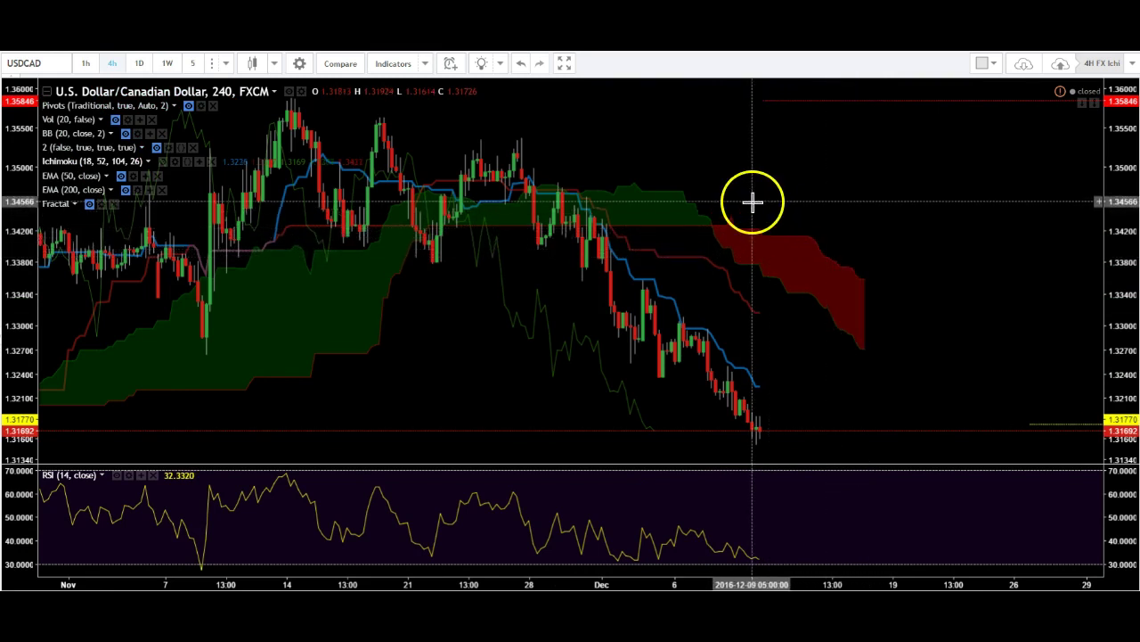
# Examine the latest 4-hour USDCAD candles against the Ichimoku lines, the red cloud ahead and the yellow ray
pyautogui.moveTo(903, 226); pyautogui.dragTo(847, 221)
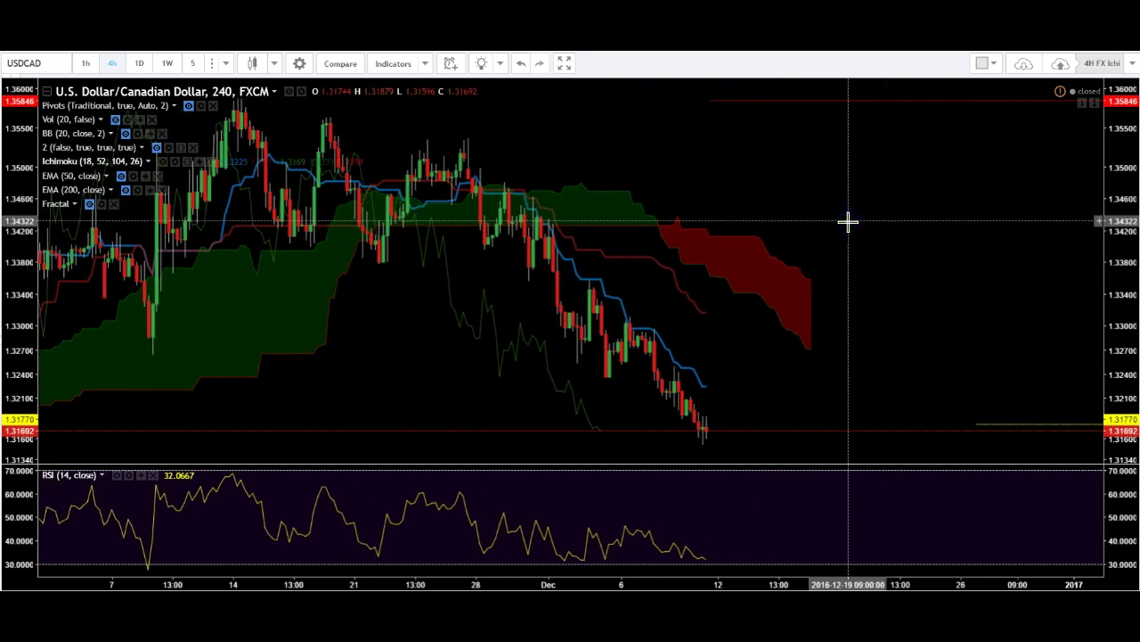
pyautogui.click(829, 223)
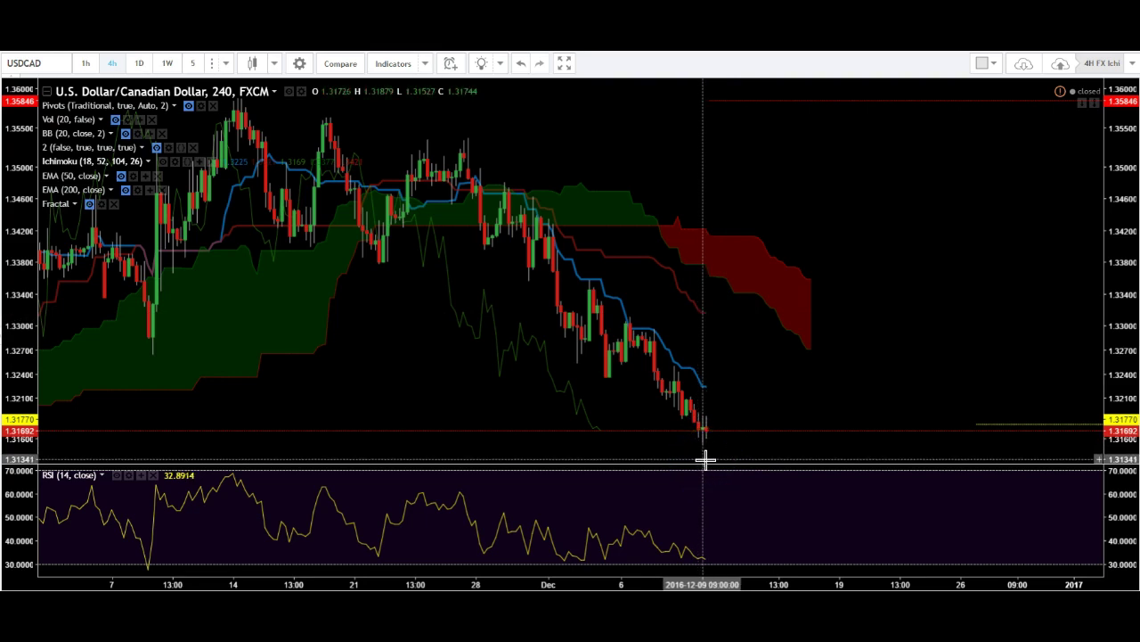
pyautogui.click(670, 454)
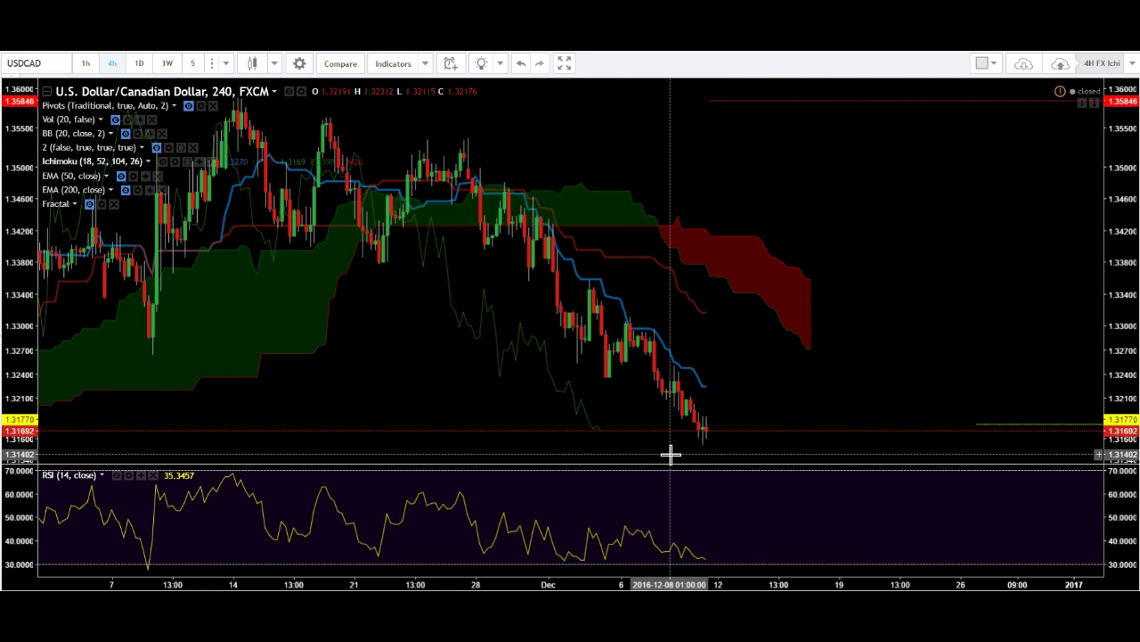
pyautogui.click(591, 552)
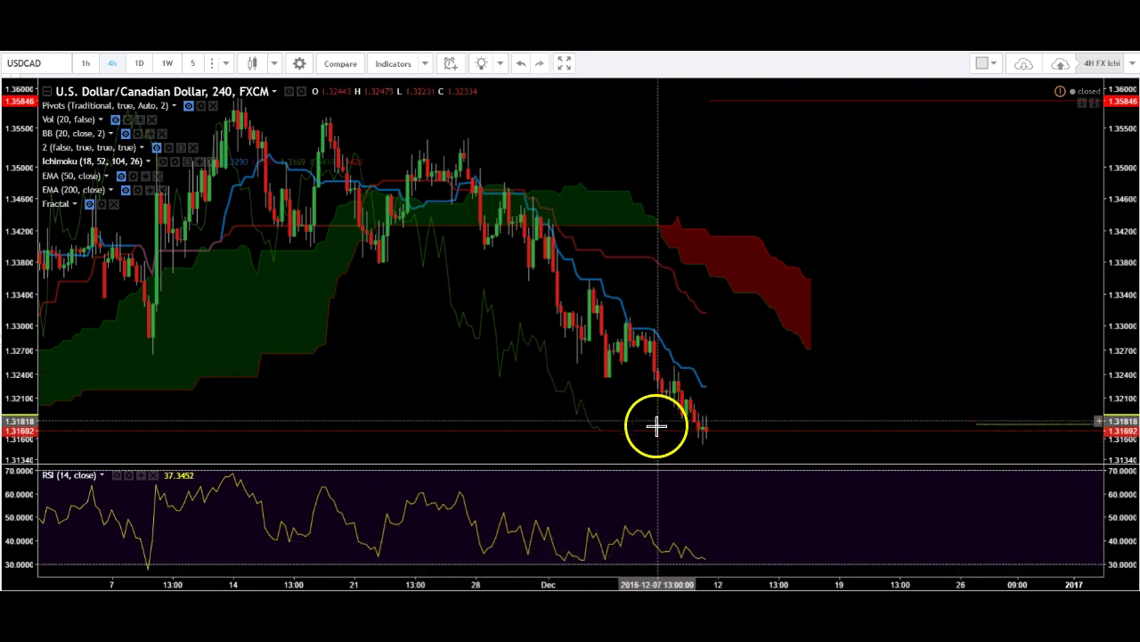
# Draw red horizontal rays at 1.33181 and 1.32235 on the 4-hour USDCAD chart, level with the latest Ichimoku base and conversion lines
pyautogui.moveTo(567, 571)
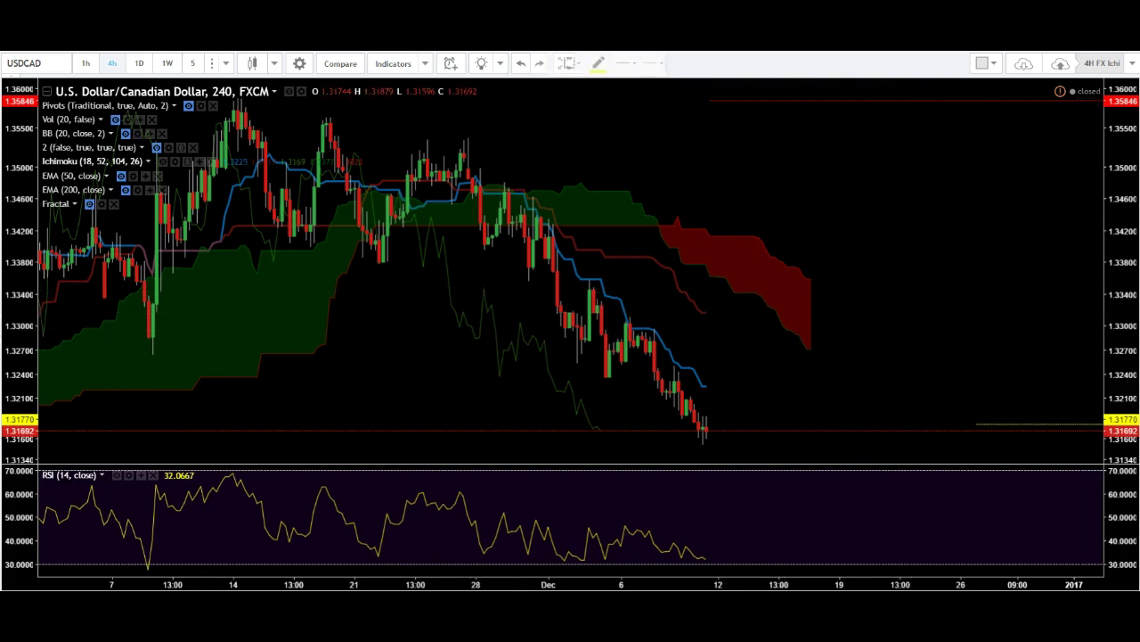
pyautogui.click(597, 64)
pyautogui.click(608, 105)
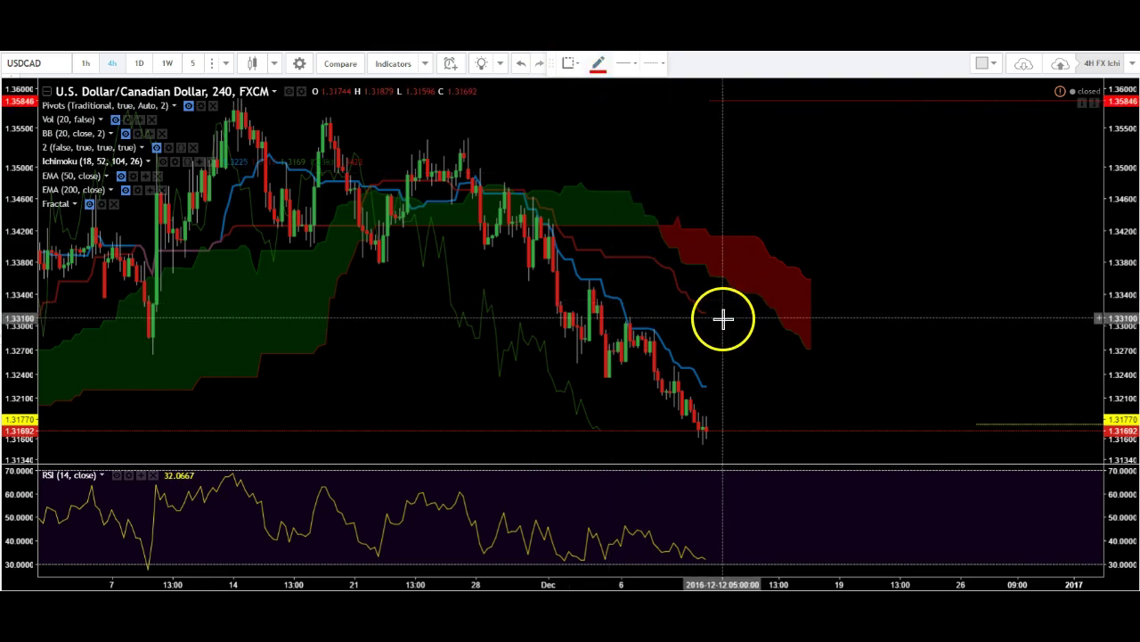
pyautogui.click(709, 311)
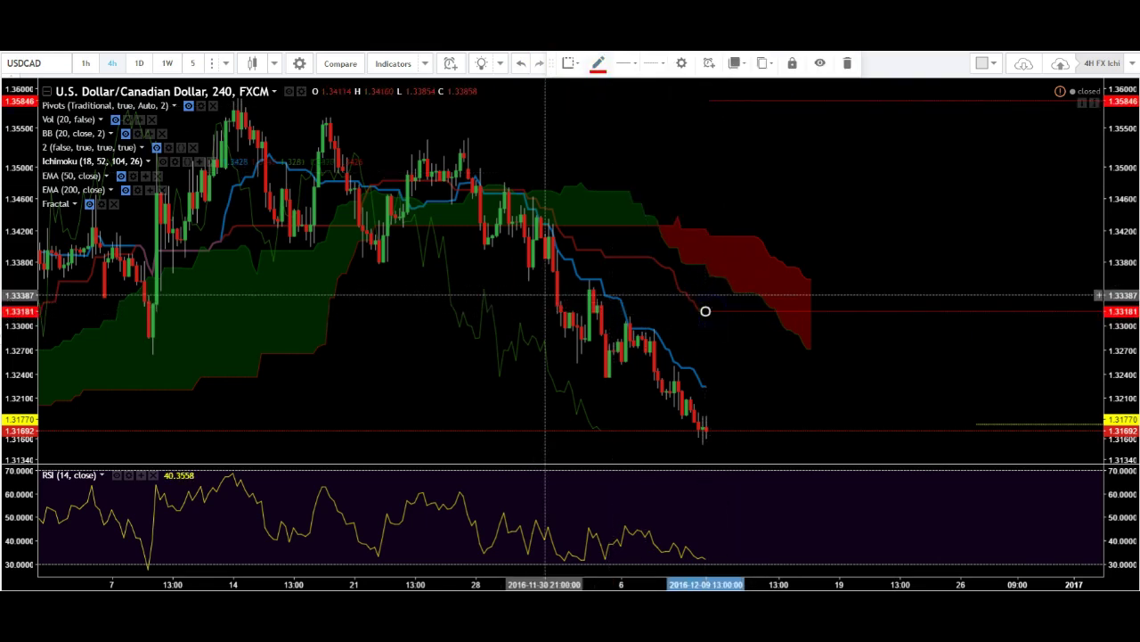
pyautogui.hotkey('alt', 'j')
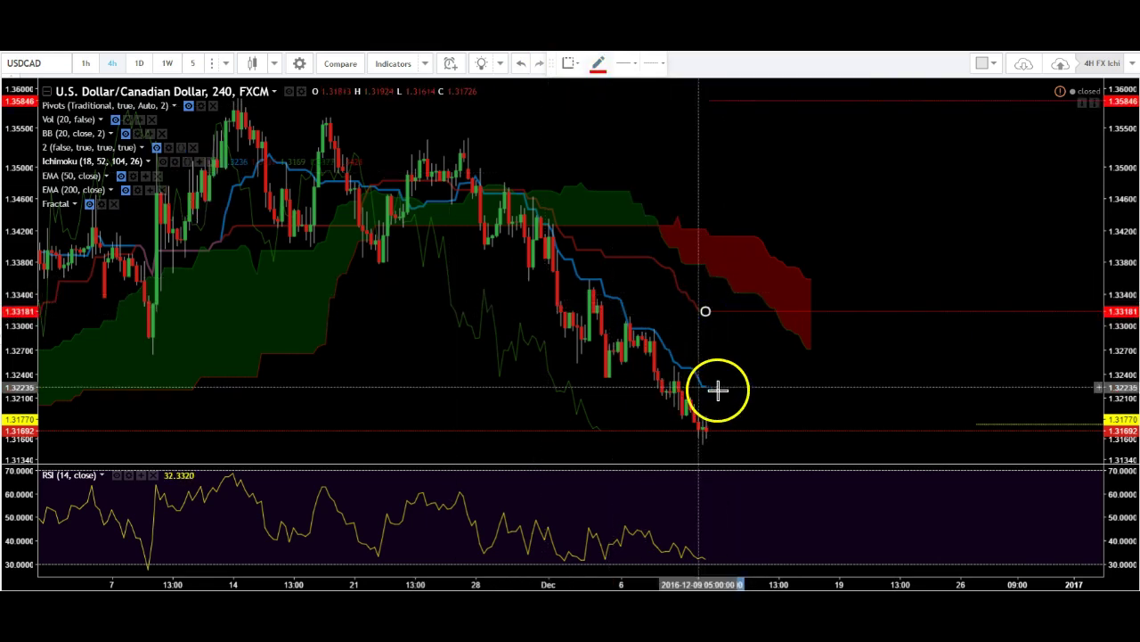
pyautogui.click(705, 386)
pyautogui.click(729, 397)
pyautogui.click(645, 338)
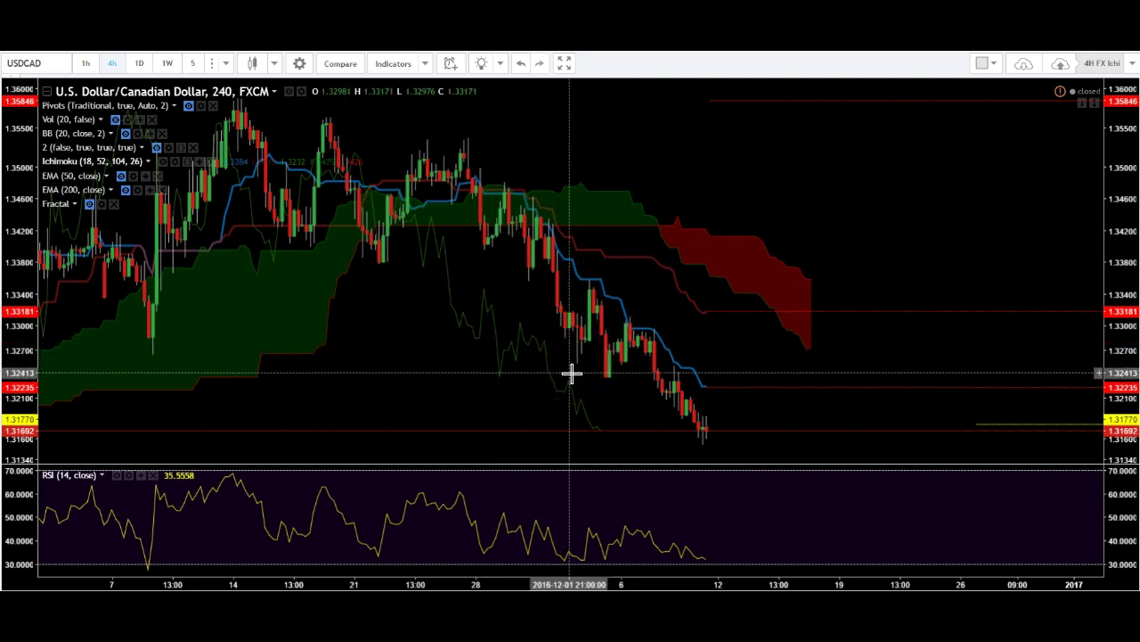
# Examine the hourly USDCAD price, lagging line and future cloud against the 1.32235 red resistance ray
pyautogui.click(555, 339)
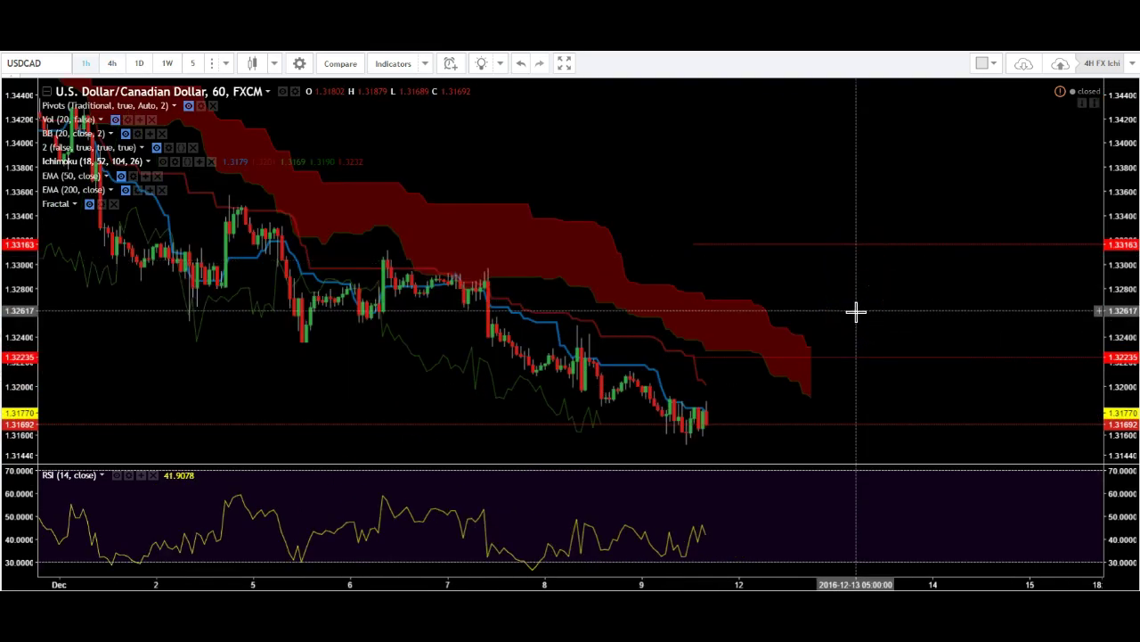
pyautogui.click(856, 301)
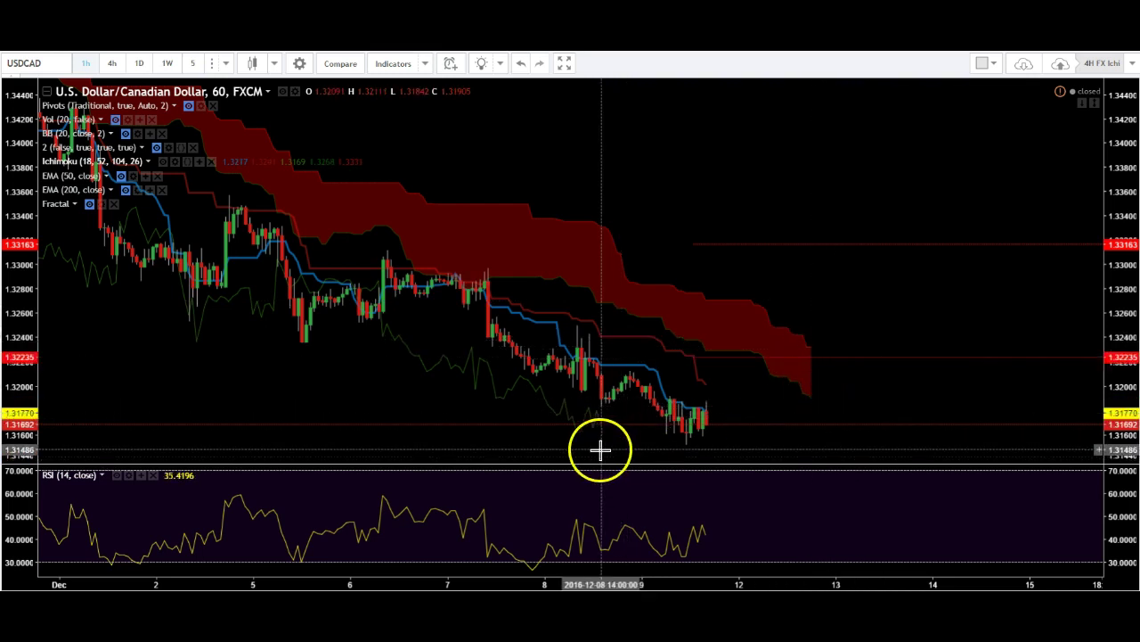
pyautogui.moveTo(542, 571)
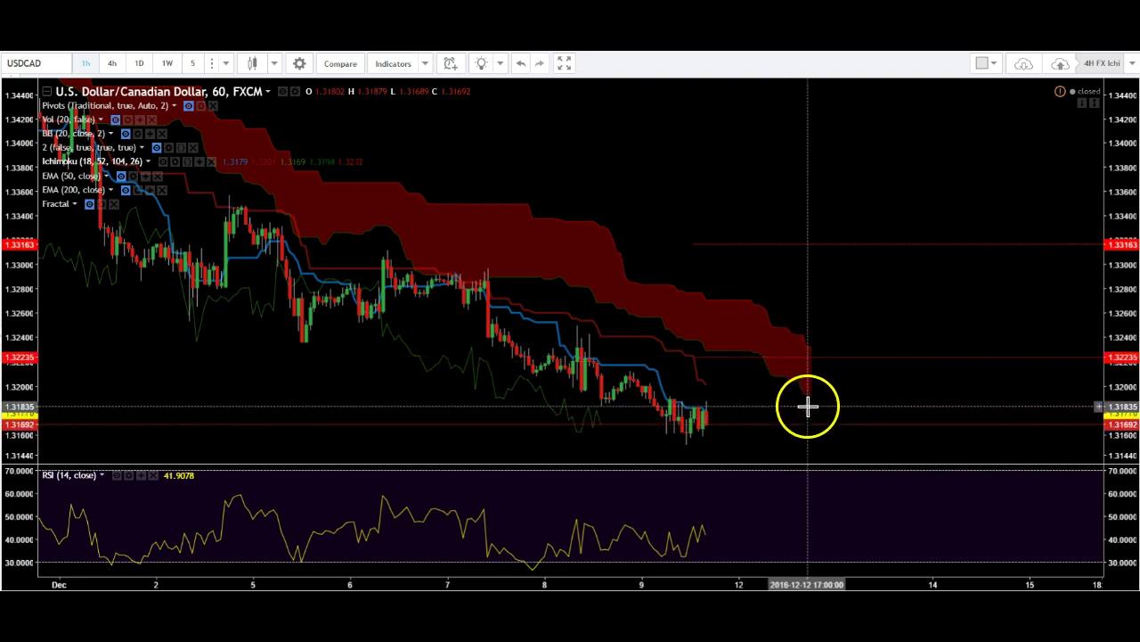
pyautogui.click(804, 357)
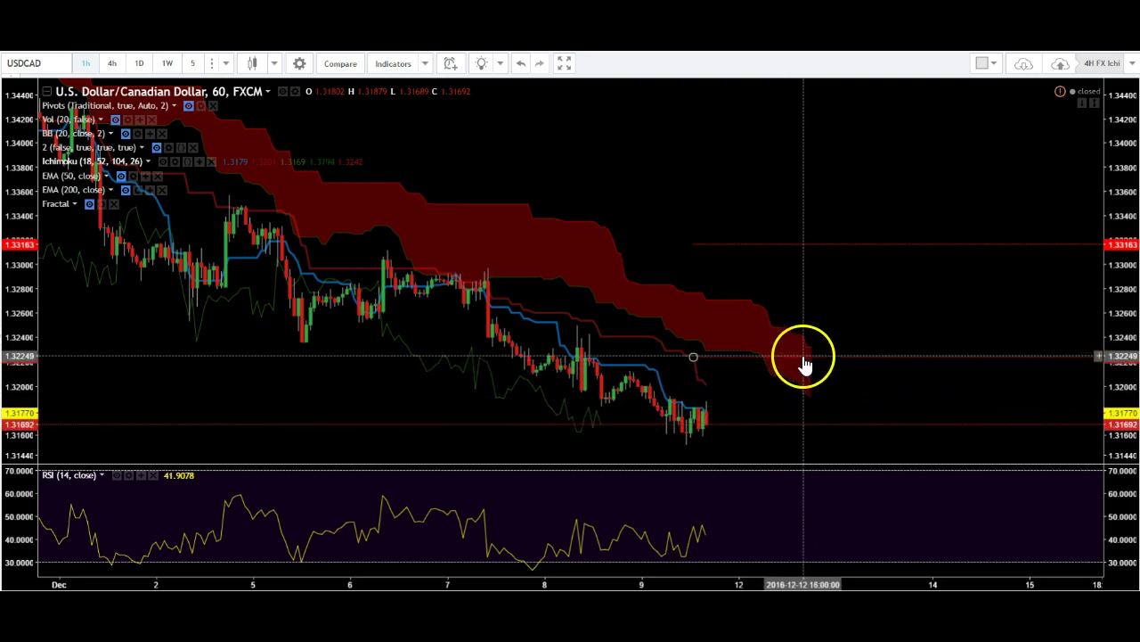
pyautogui.click(753, 360)
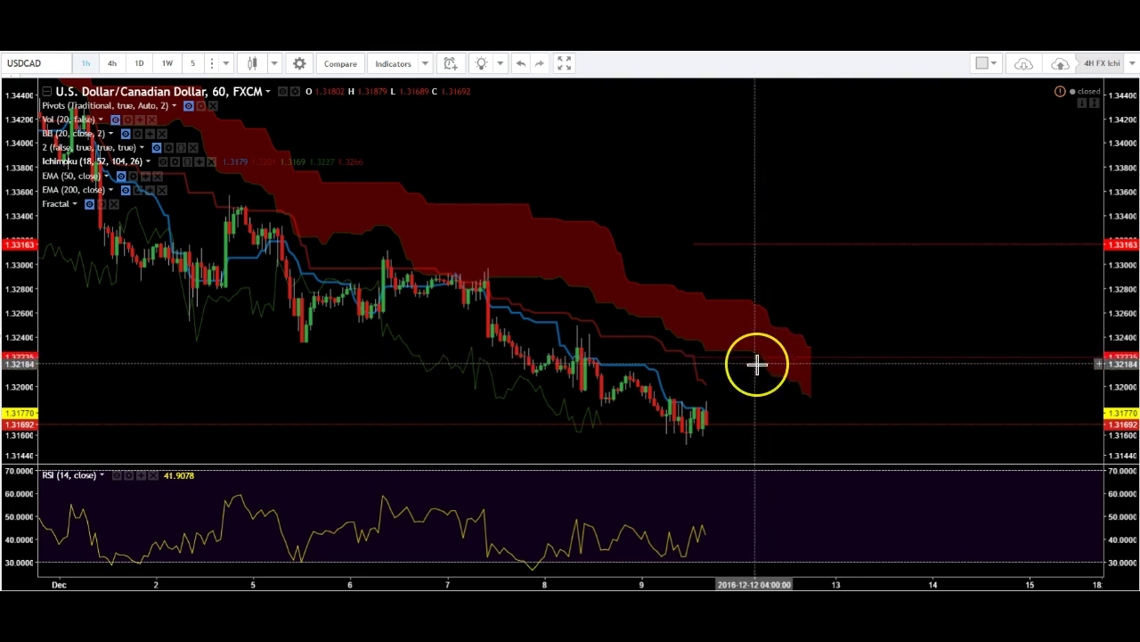
pyautogui.click(769, 371)
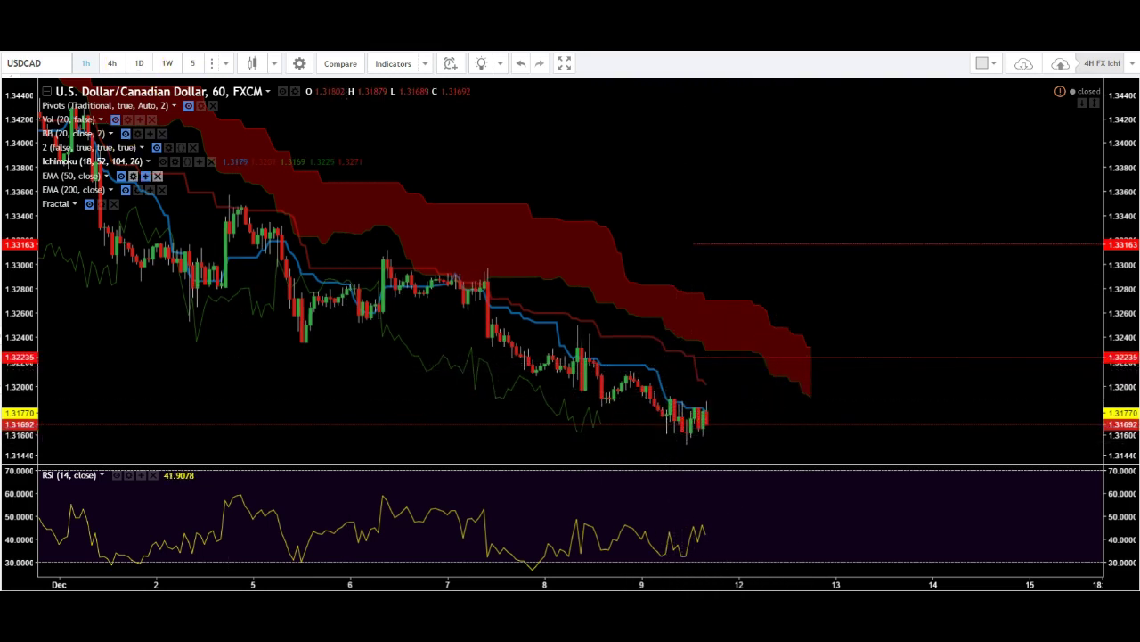
# Open the weekly USDJPY chart over its longer history, and hide and re-show its candles to examine the Ichimoku lines and cloud alone
pyautogui.click(193, 62)
pyautogui.scroll(-3, 331, 182)
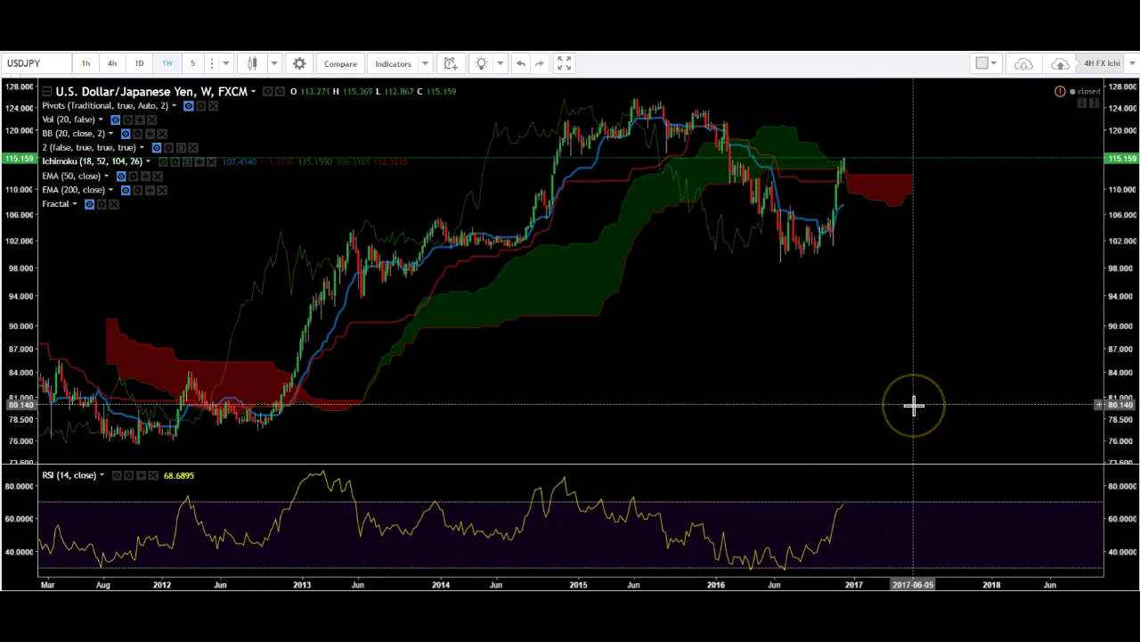
pyautogui.scroll(1, 819, 336)
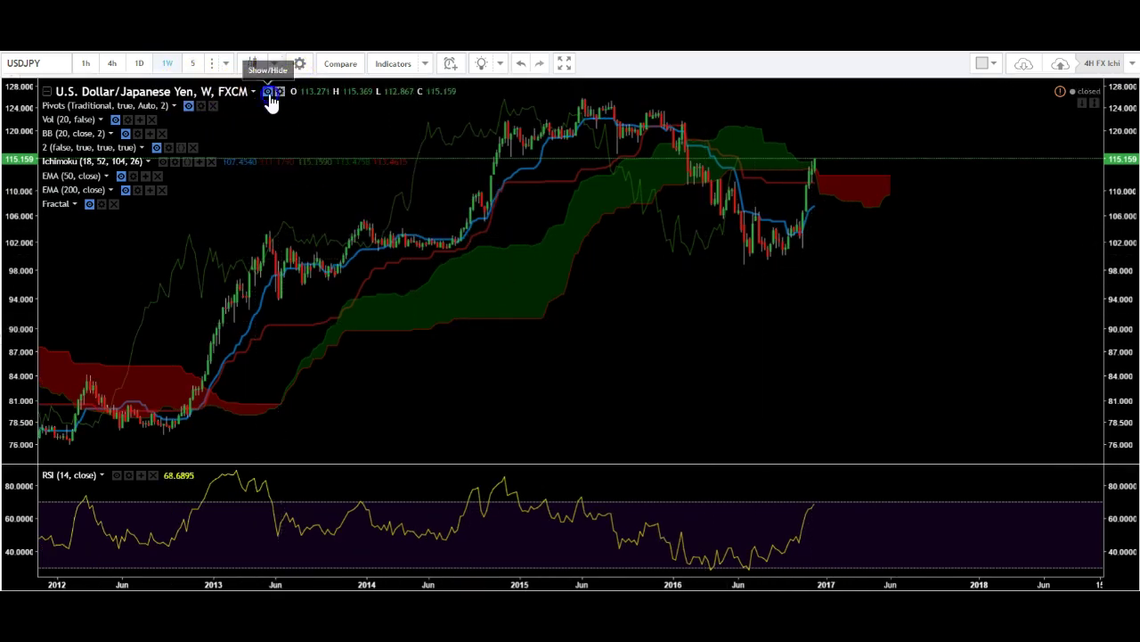
pyautogui.click(268, 93)
pyautogui.hotkey('ctrl', 'z')
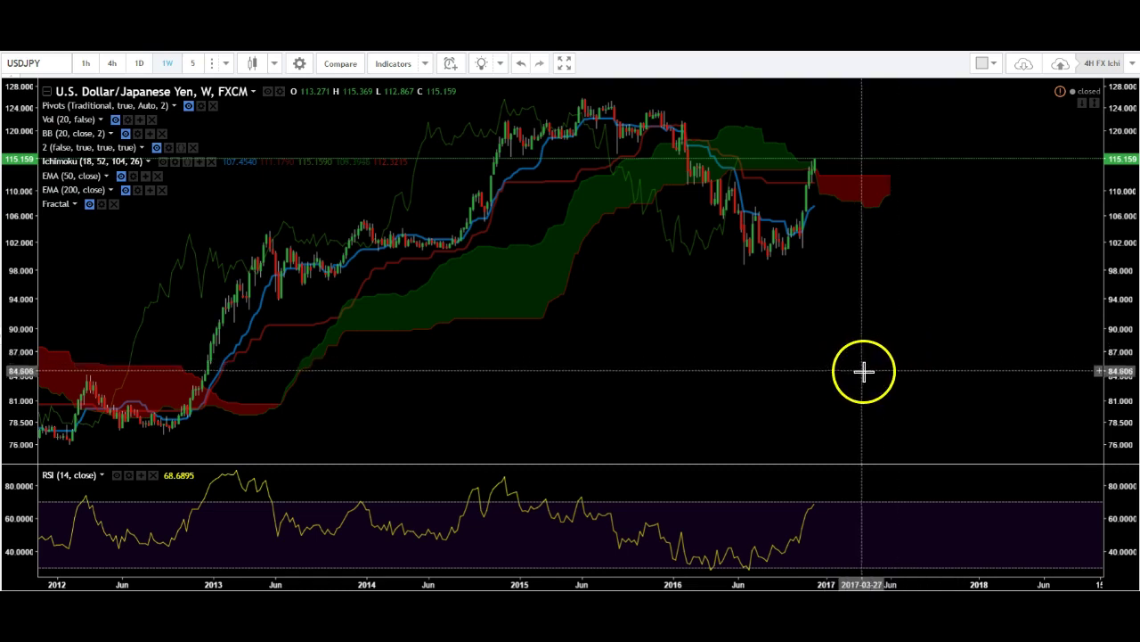
# Draw green horizontal rays at 112.363 and 111.202 on the weekly USDJPY chart, level with the future cloud's flat top and the flat base line
pyautogui.click(9, 257)
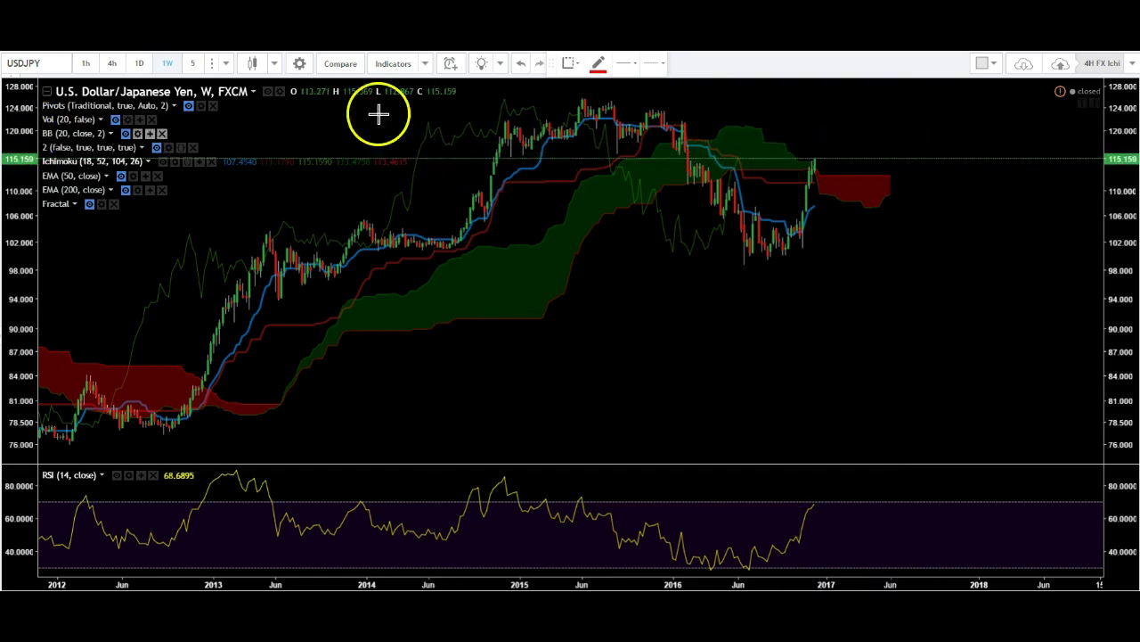
pyautogui.click(600, 64)
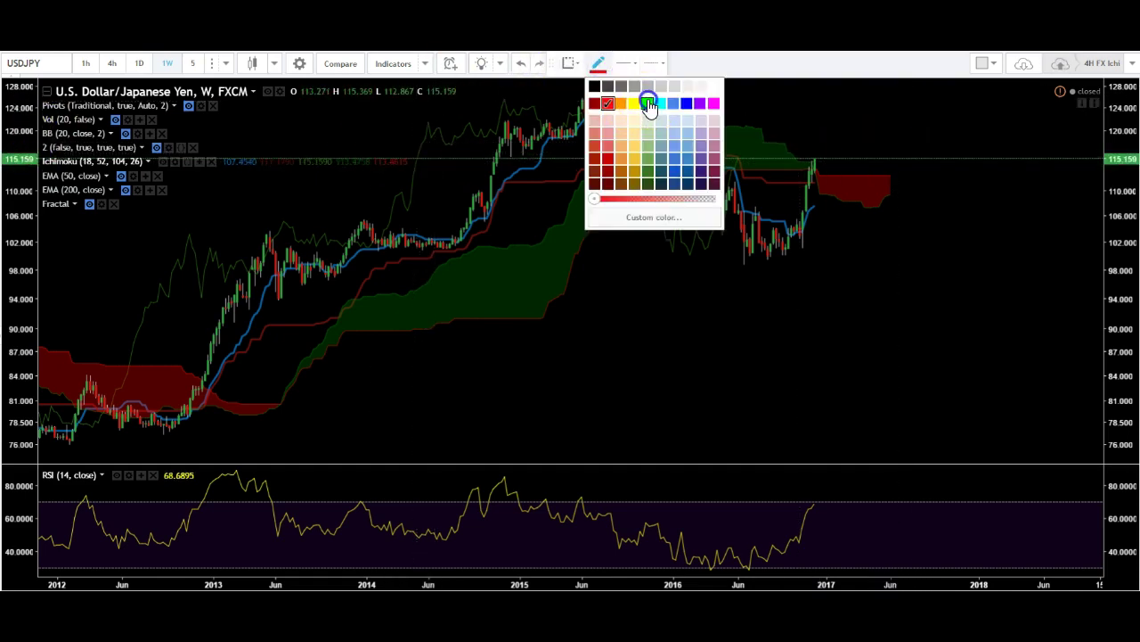
pyautogui.click(648, 105)
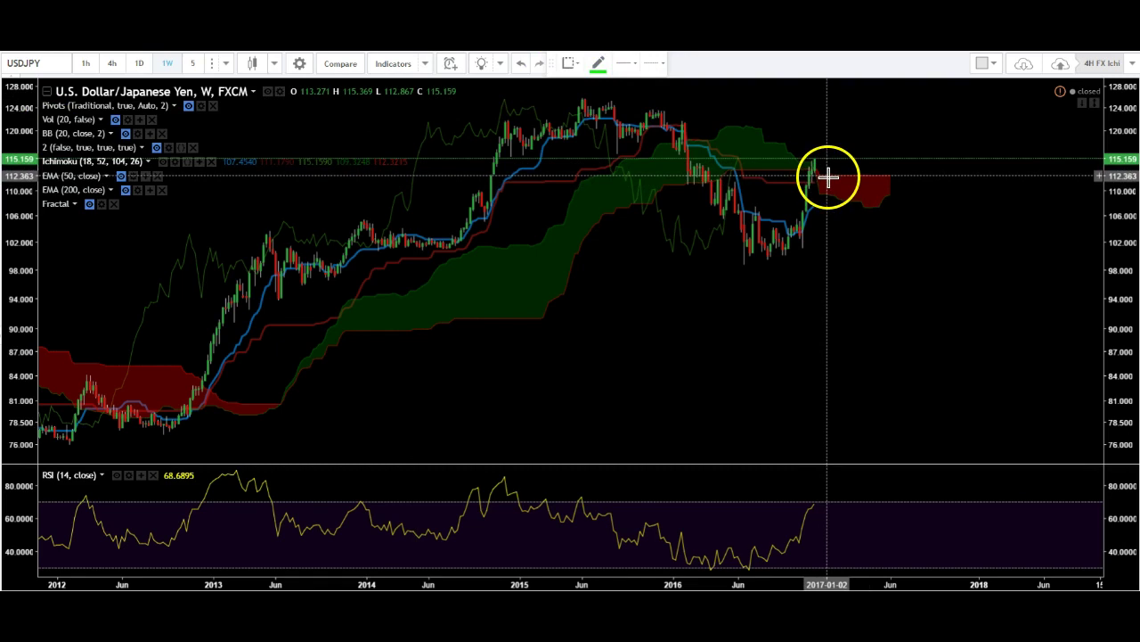
pyautogui.click(829, 176)
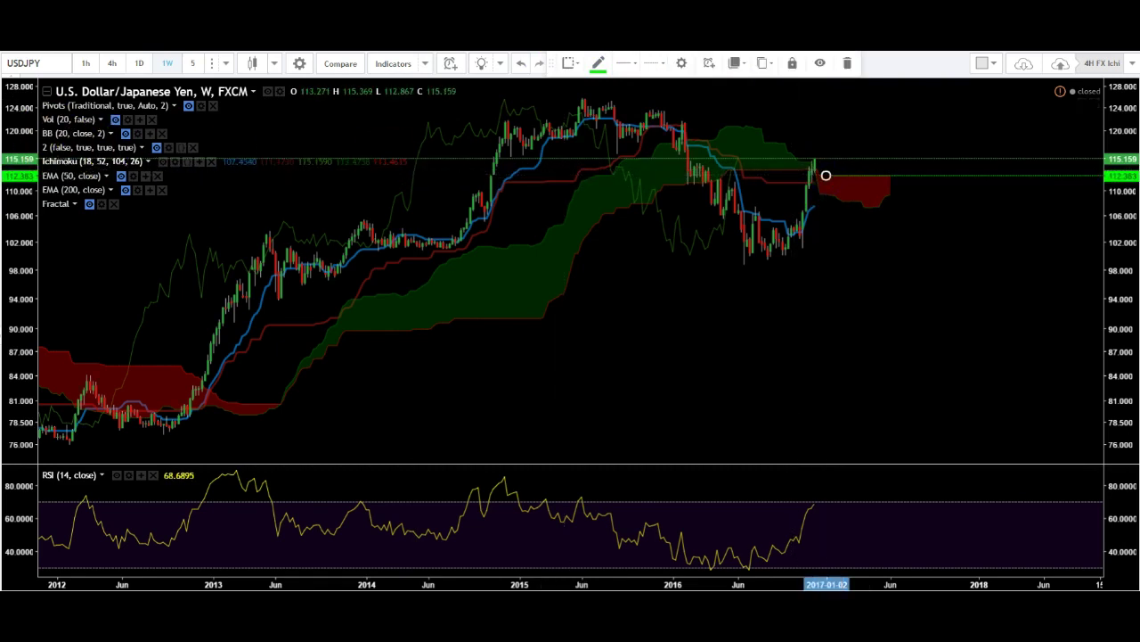
pyautogui.click(758, 196)
pyautogui.click(827, 181)
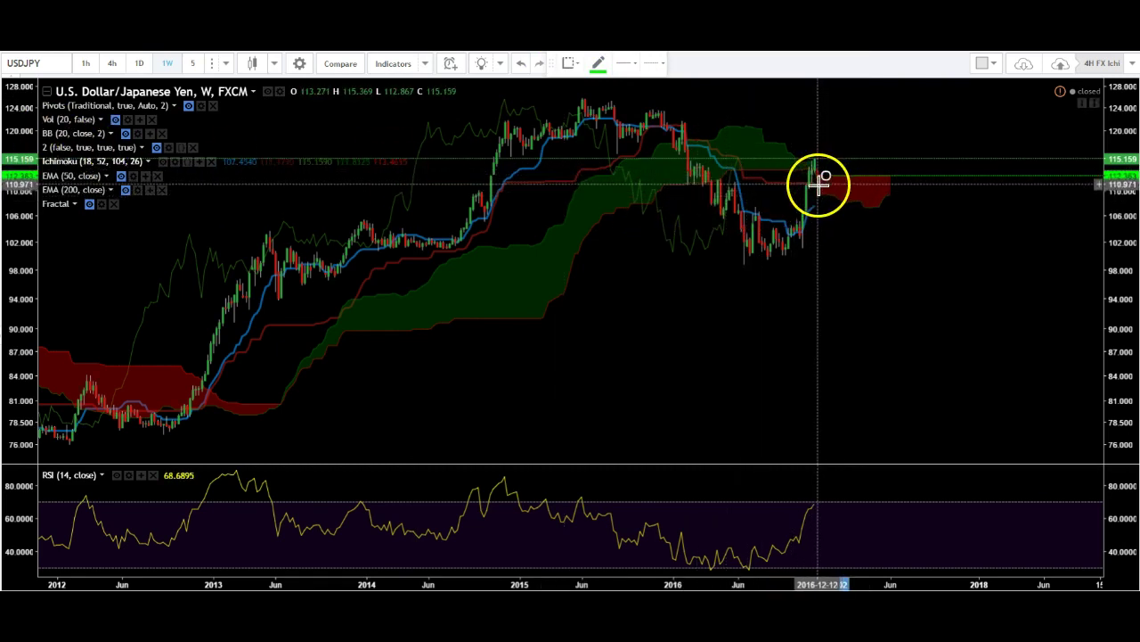
pyautogui.click(816, 182)
# Examine the daily USDJPY price against the two green support rays, the Ichimoku lines, the cloud and the RSI
pyautogui.click(142, 63)
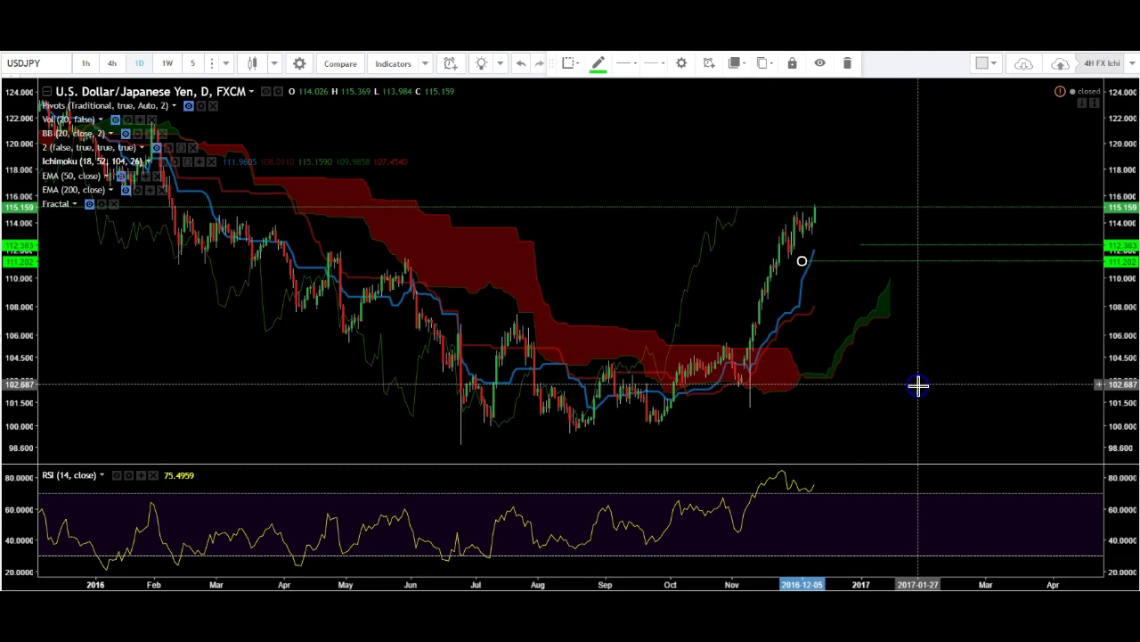
pyautogui.click(918, 385)
pyautogui.click(921, 378)
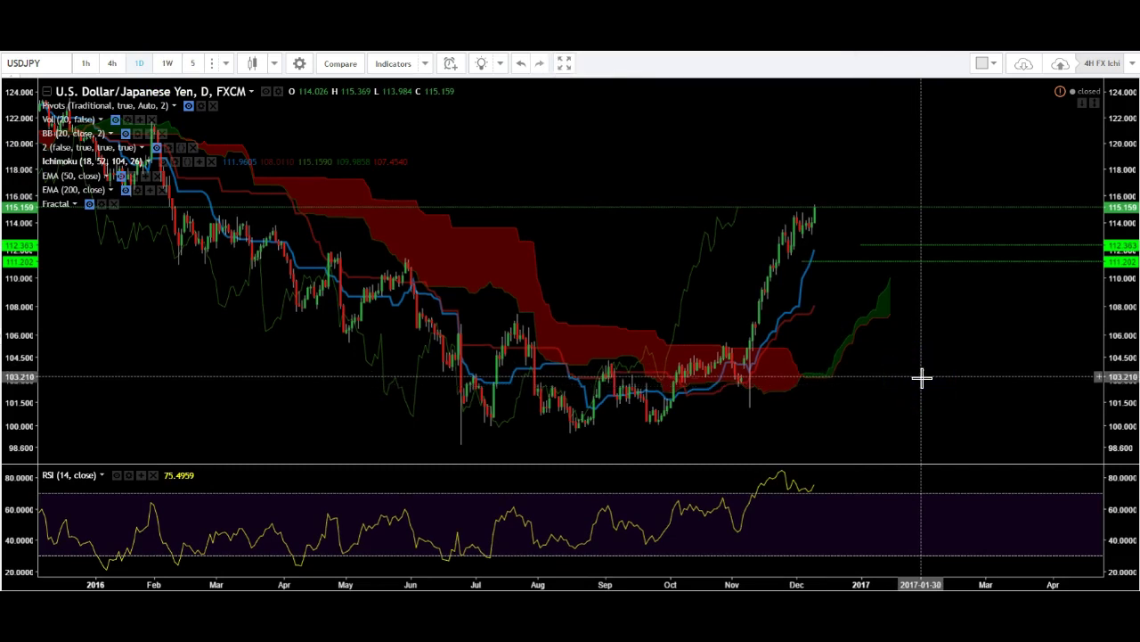
pyautogui.click(879, 313)
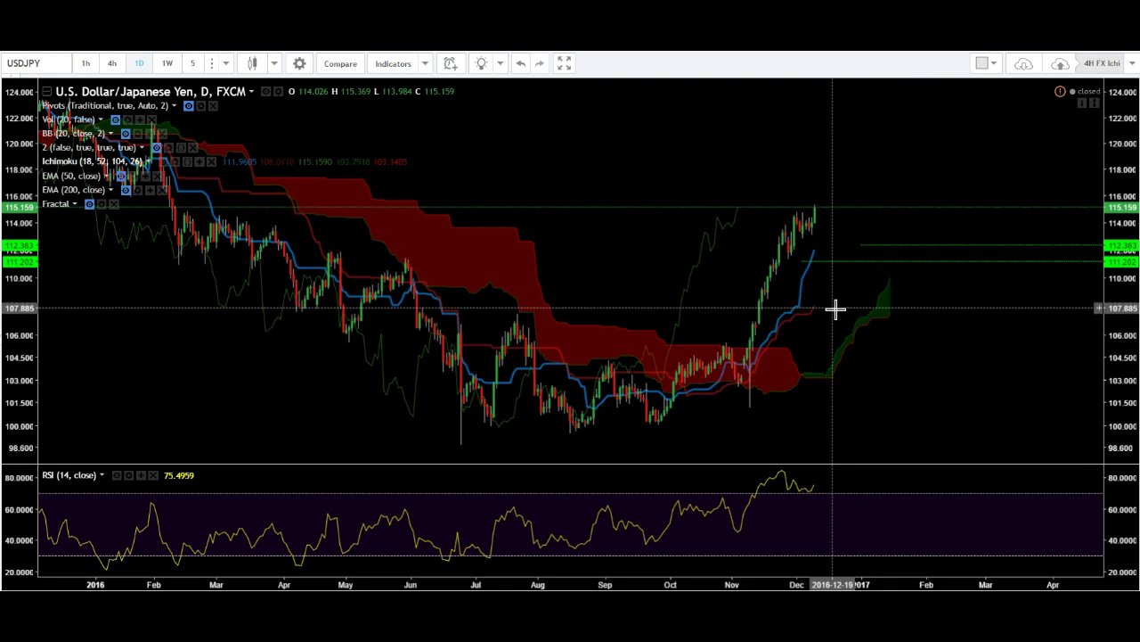
pyautogui.click(825, 484)
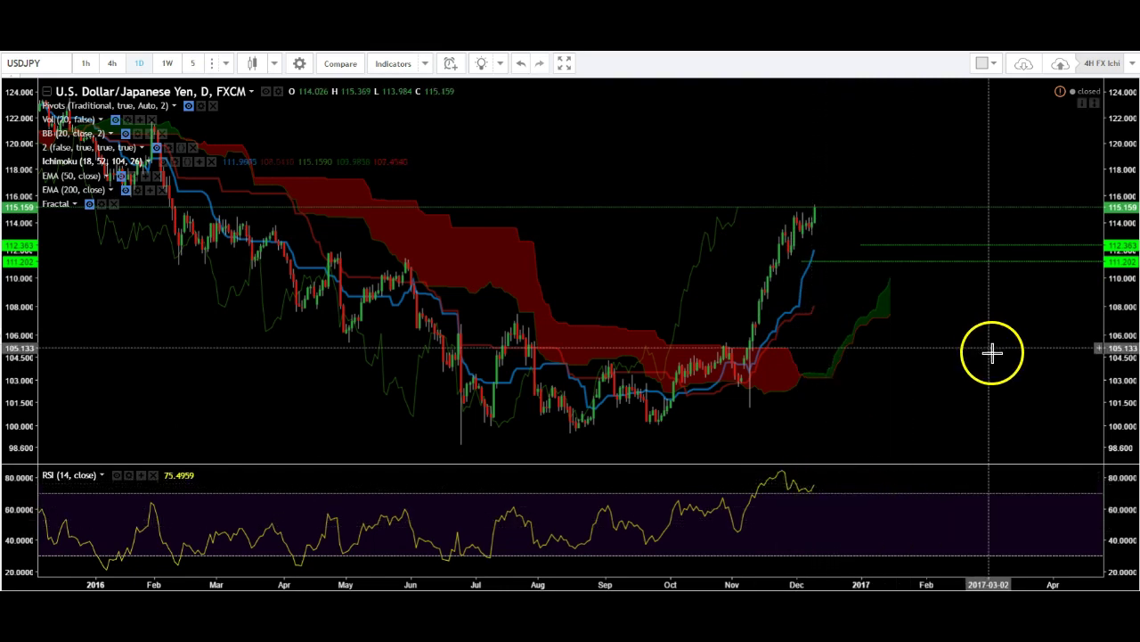
pyautogui.scroll(-1, 1004, 353)
pyautogui.scroll(-1, 1004, 353)
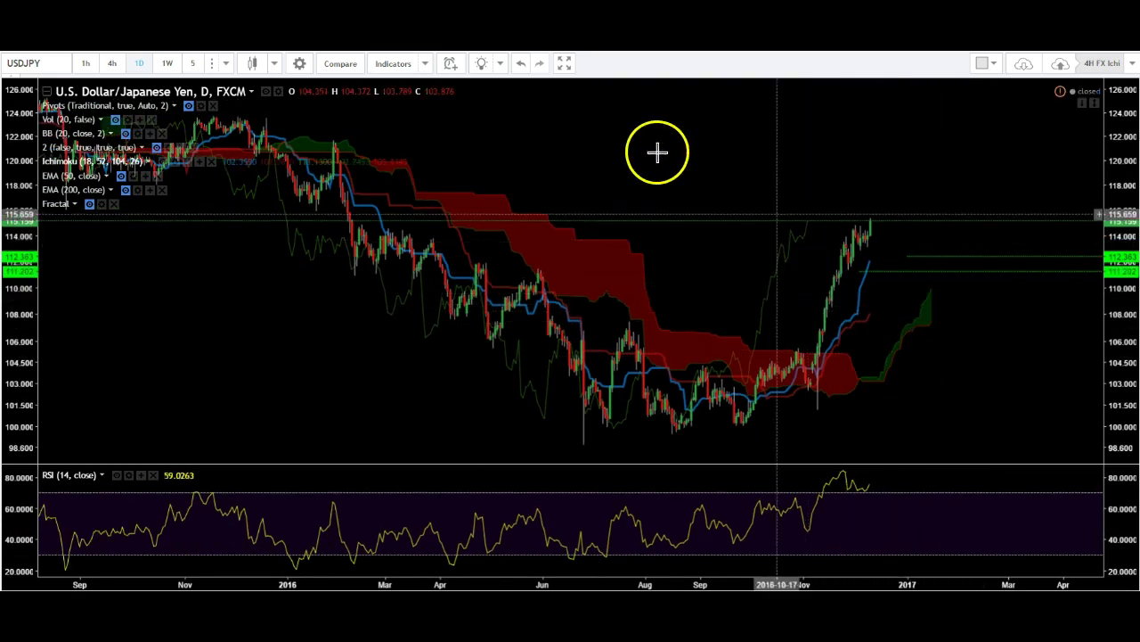
# Draw red horizontal rays at 120.754, 117.314 and 115.603 on the daily USDJPY chart, level with the past cloud's flat edges
pyautogui.click(363, 151)
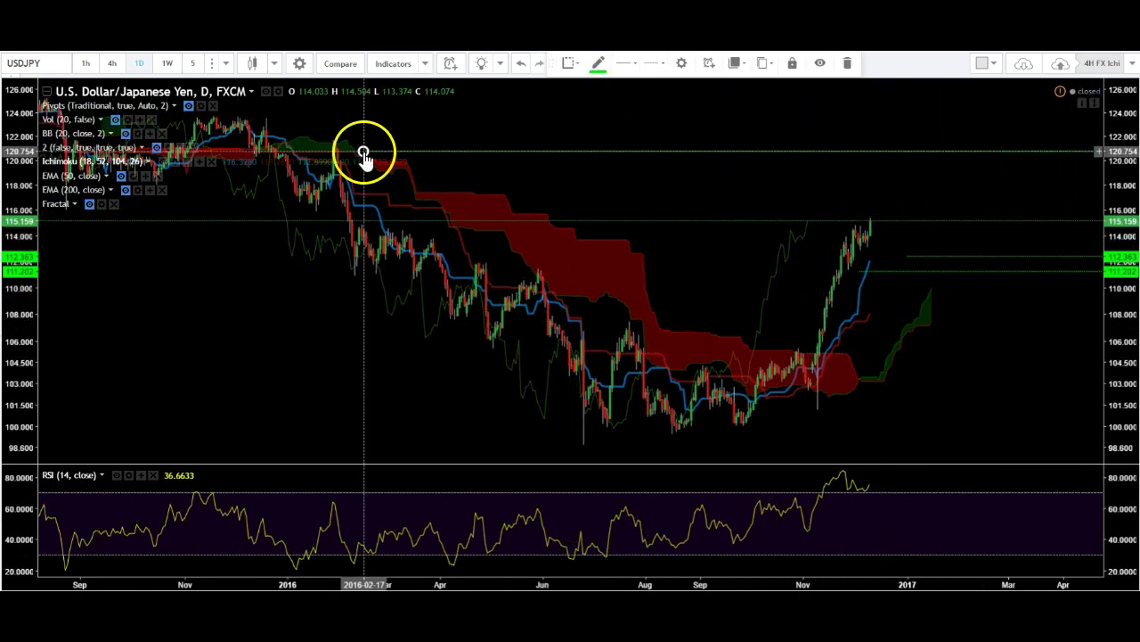
pyautogui.click(598, 64)
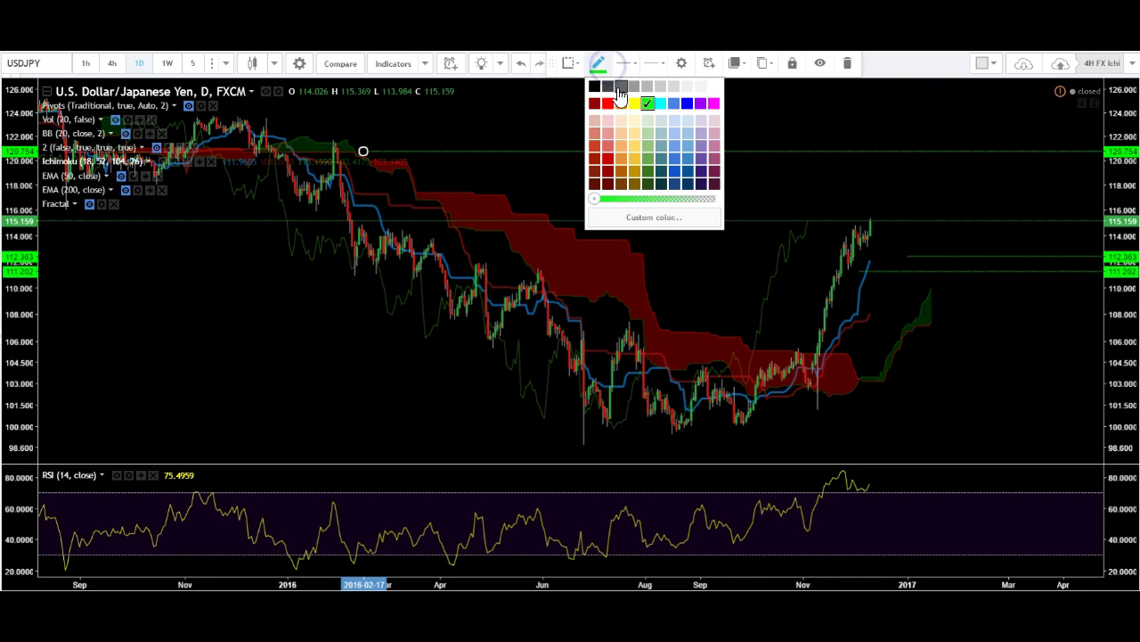
pyautogui.click(613, 103)
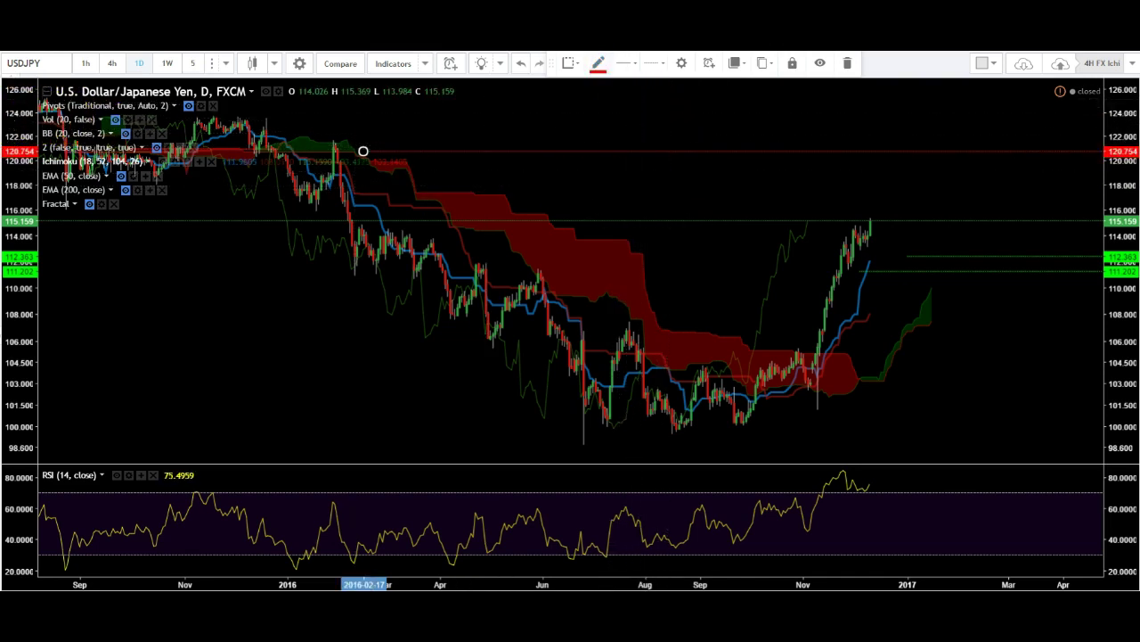
pyautogui.click(428, 194)
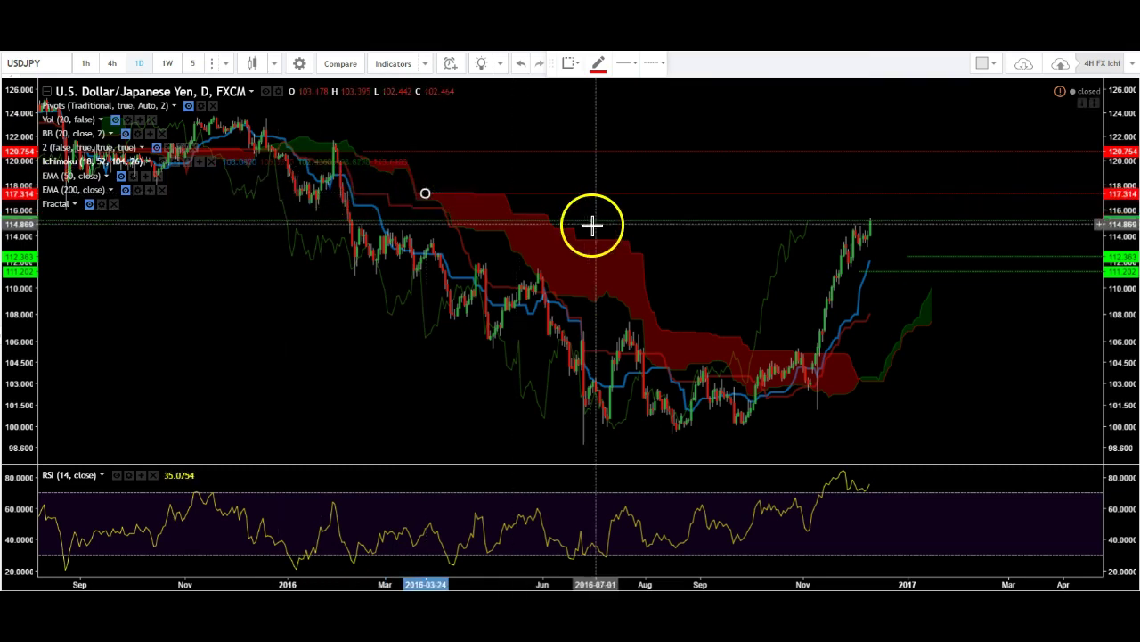
pyautogui.click(522, 214)
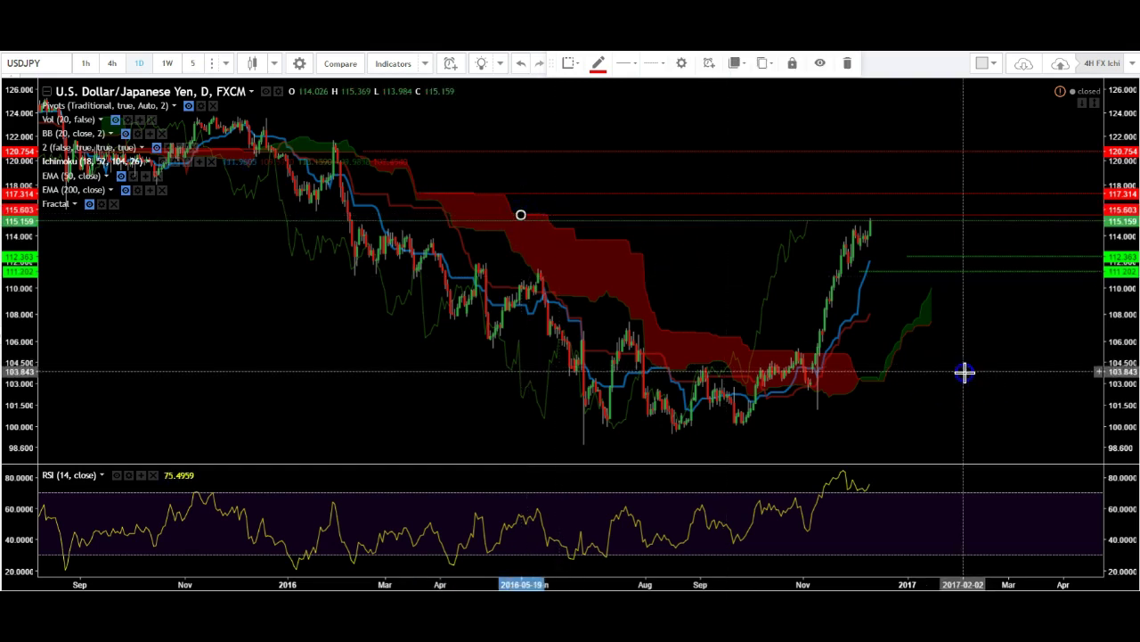
pyautogui.click(845, 242)
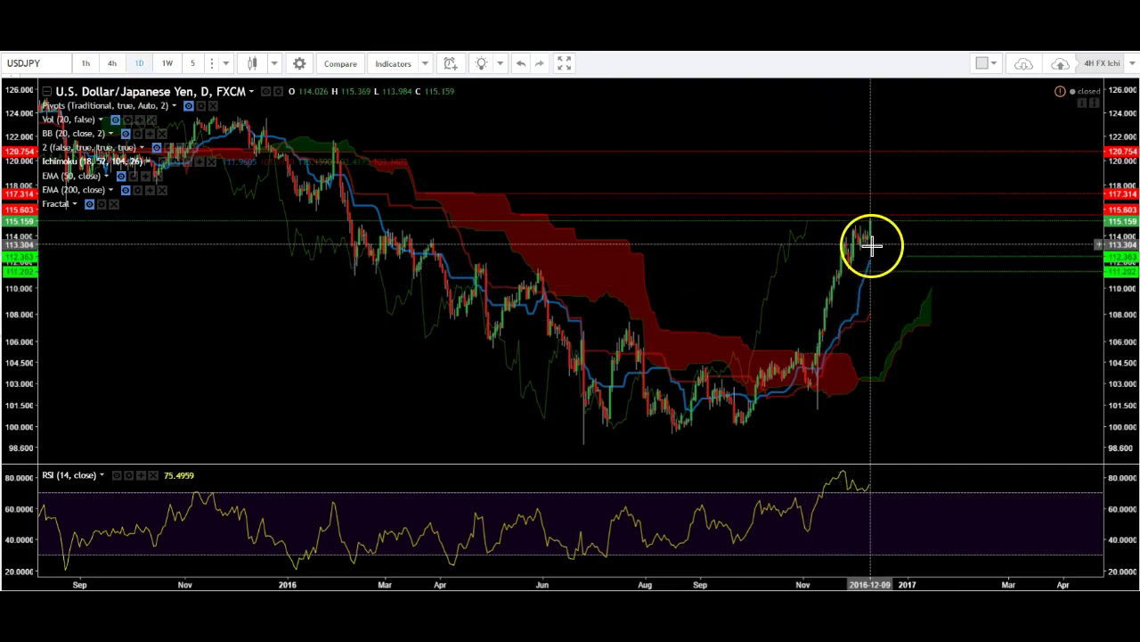
# Examine the 4-hour USDJPY price, Ichimoku lines and cloud, showing the pivot levels briefly and hiding them again
pyautogui.click(109, 64)
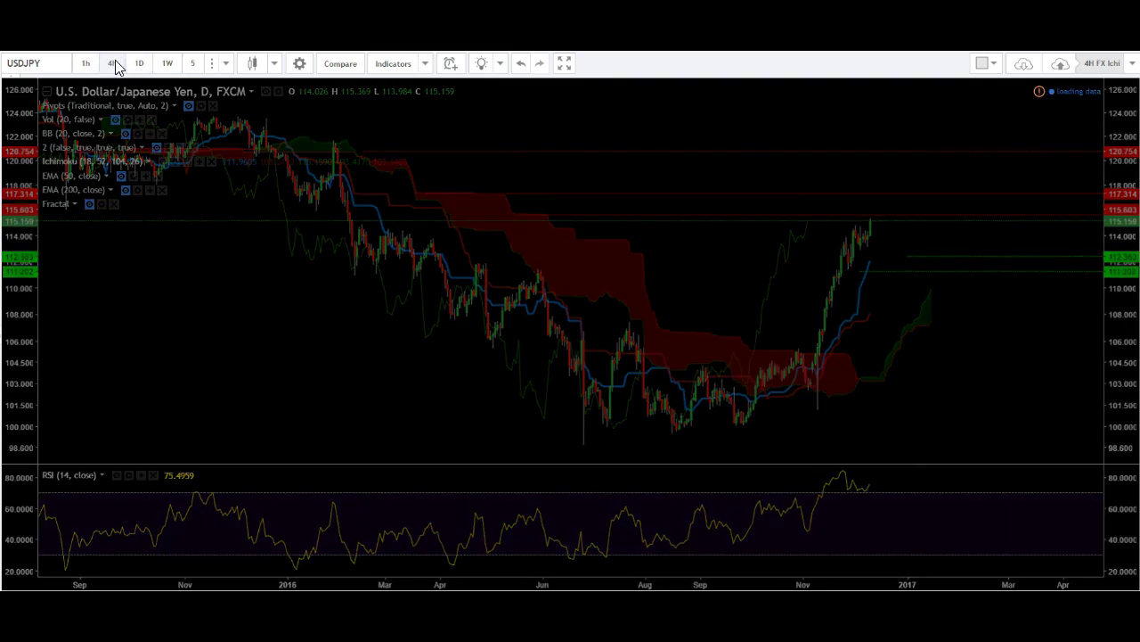
pyautogui.click(906, 385)
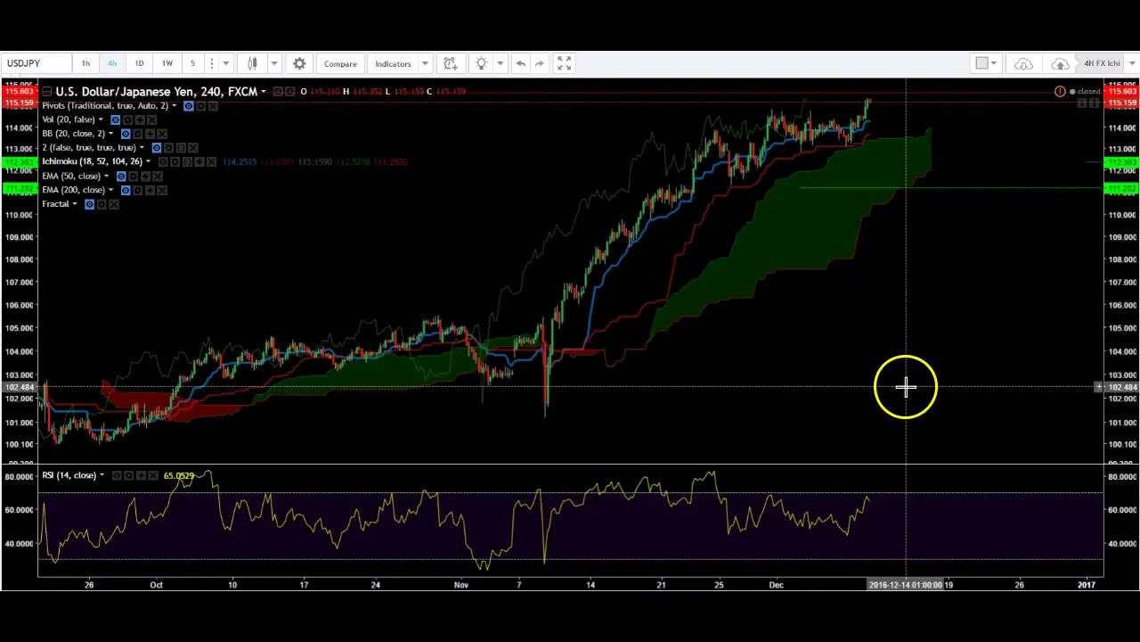
pyautogui.click(926, 377)
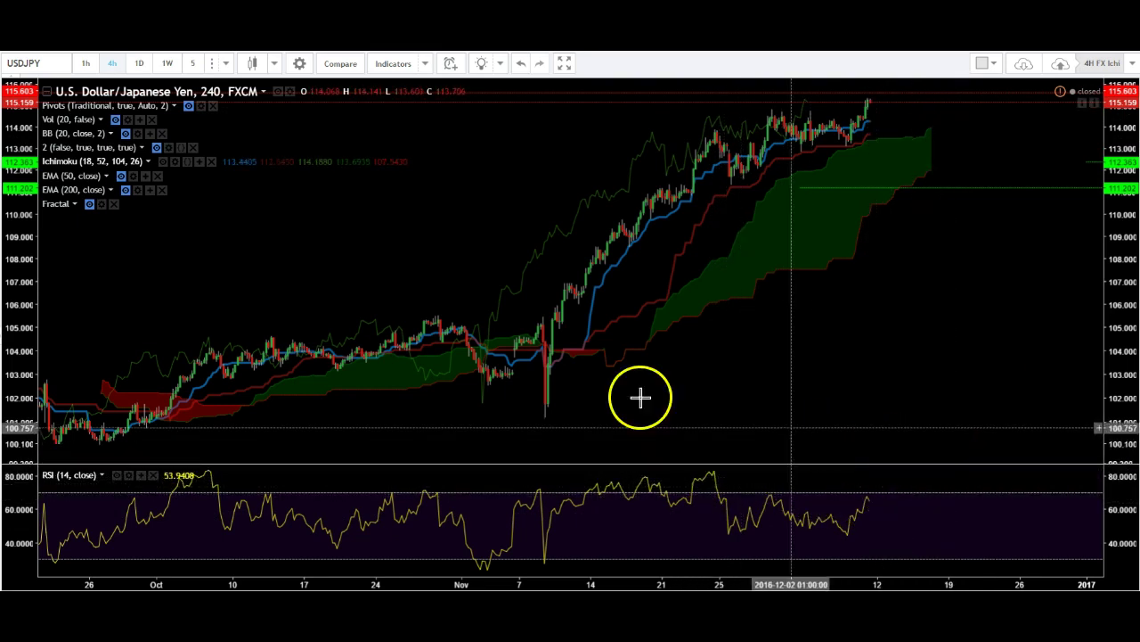
pyautogui.click(189, 106)
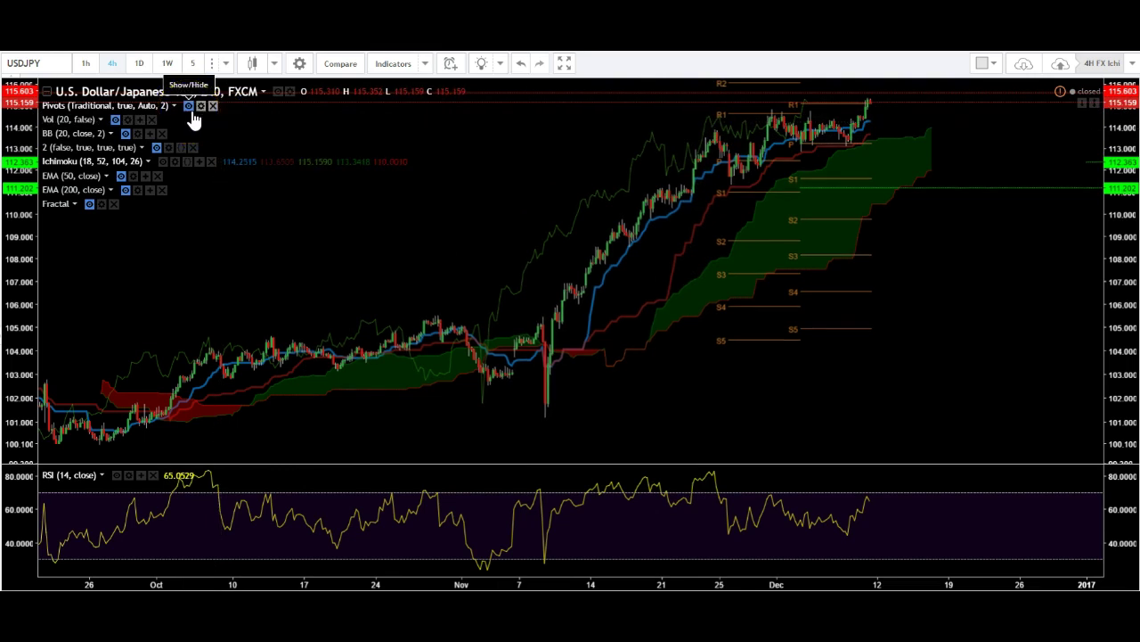
pyautogui.click(189, 106)
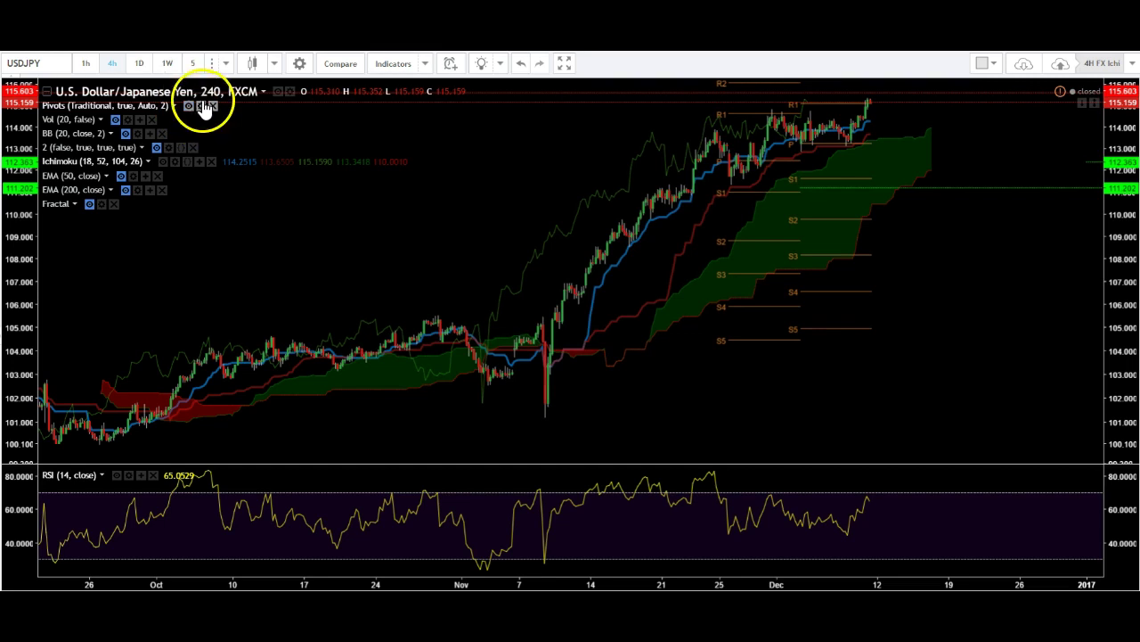
# Draw green horizontal rays at 114.250 and 114.835 on the hourly USDJPY chart, level with the flat base line and conversion line
pyautogui.click(85, 64)
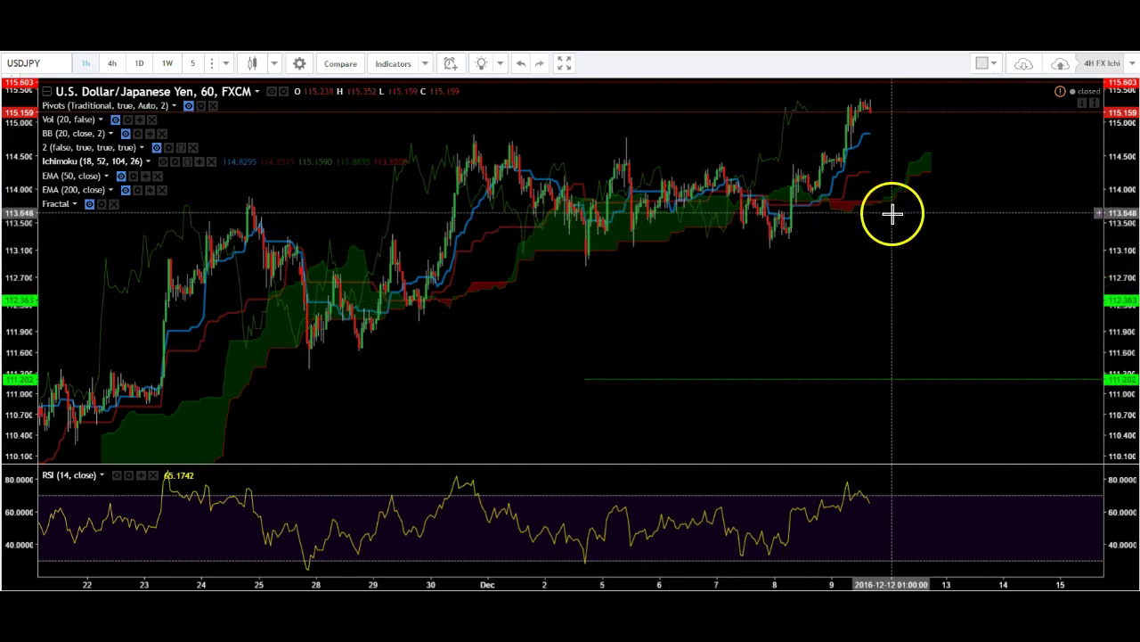
pyautogui.scroll(3, 905, 249)
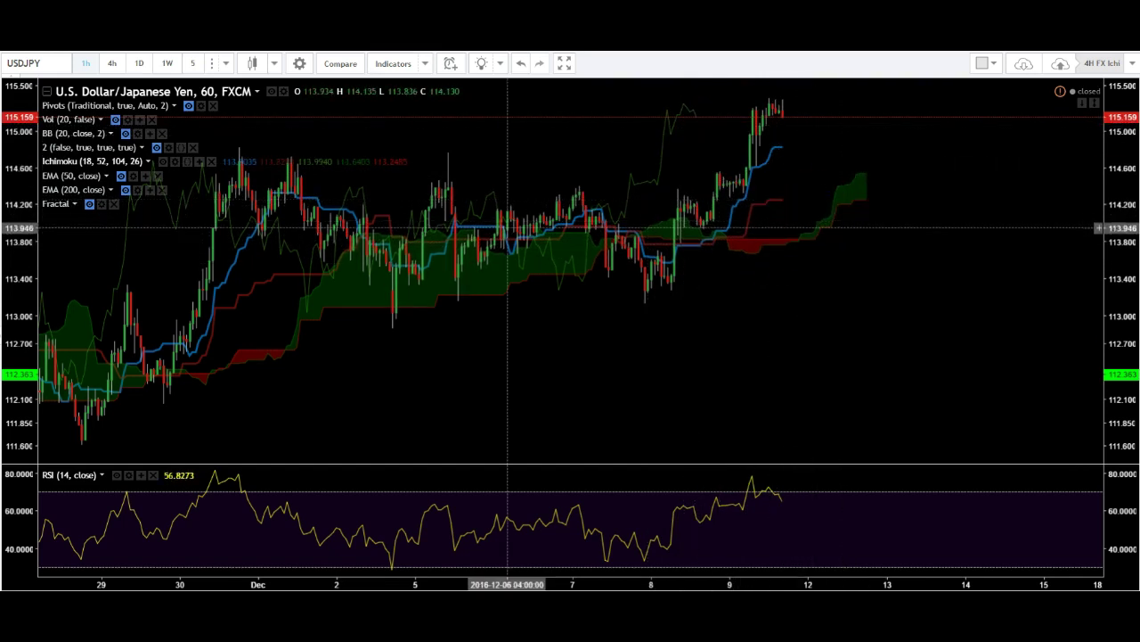
pyautogui.click(2, 126)
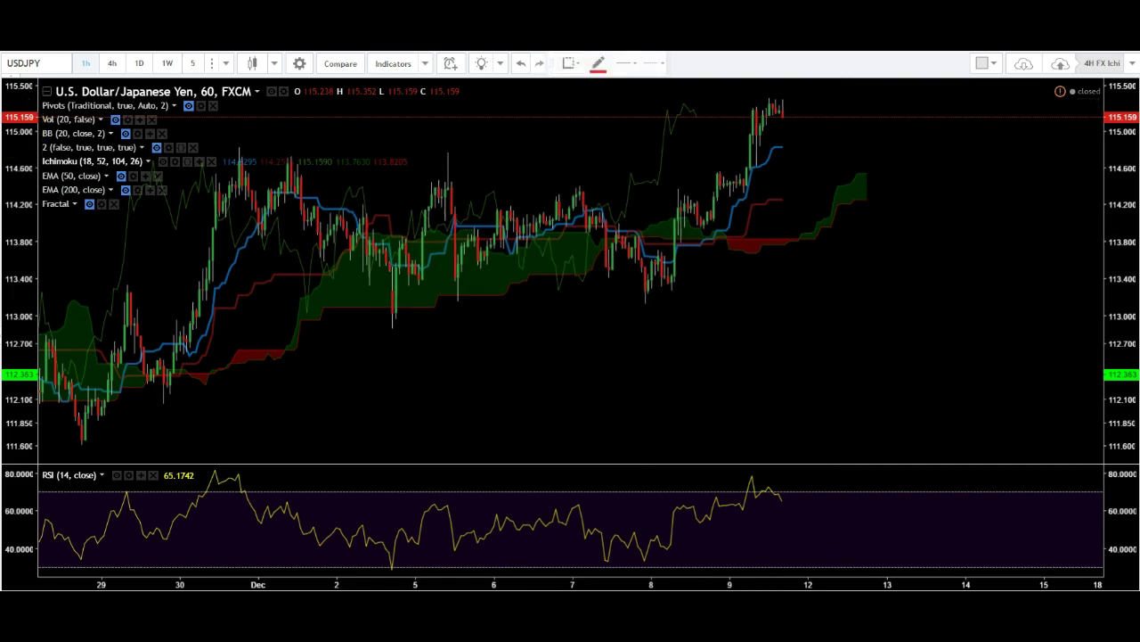
pyautogui.click(603, 73)
pyautogui.click(644, 107)
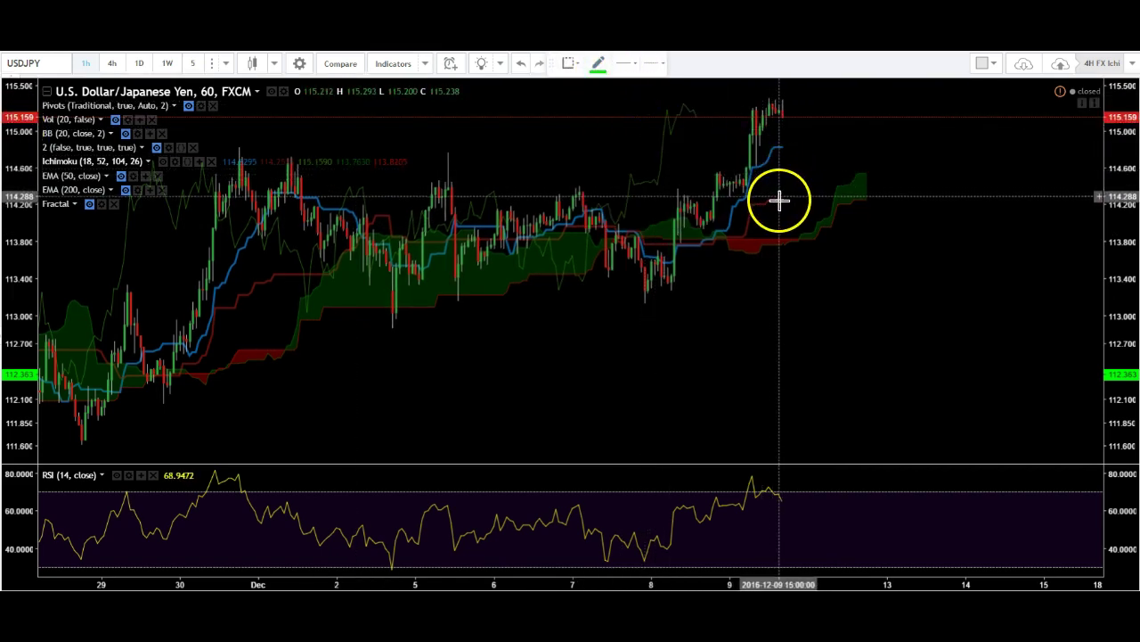
pyautogui.click(779, 199)
pyautogui.click(2, 127)
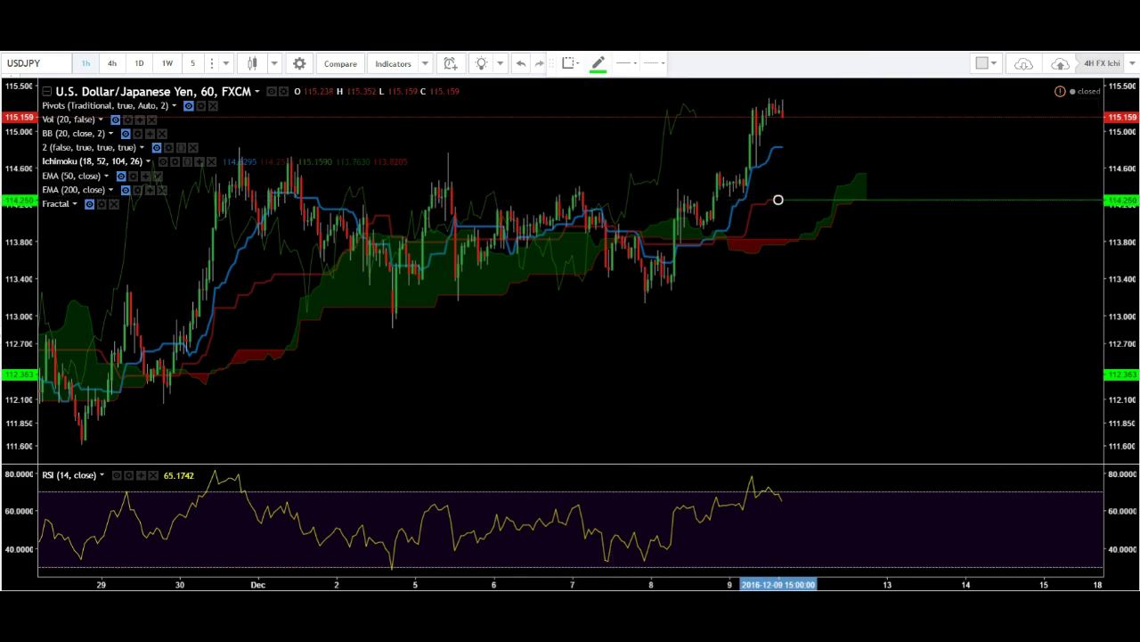
pyautogui.click(786, 146)
pyautogui.click(854, 270)
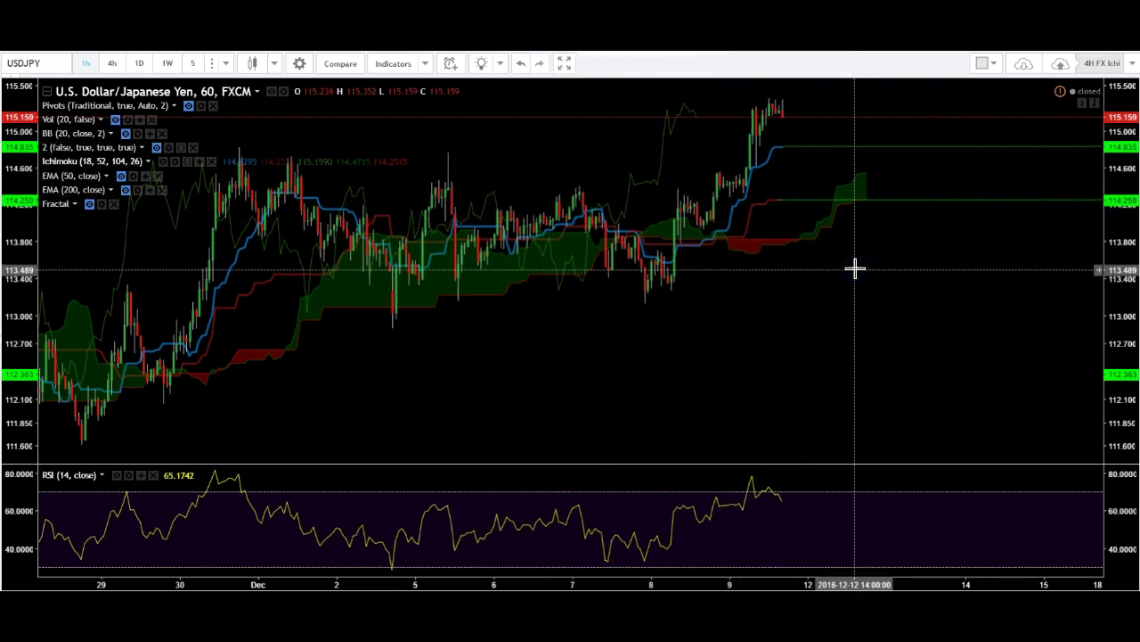
pyautogui.click(840, 153)
pyautogui.click(843, 193)
pyautogui.moveTo(843, 192); pyautogui.dragTo(843, 205)
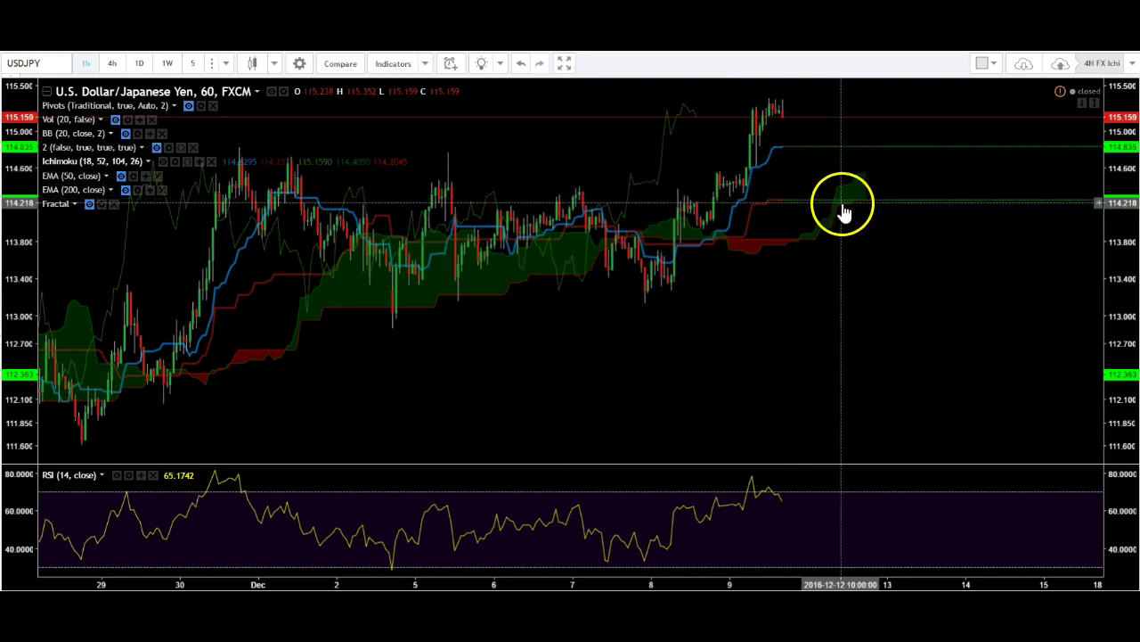
# Open the 5-minute USDJPY chart, and hide and re-show its candles to examine the Ichimoku lines and cloud
pyautogui.click(197, 64)
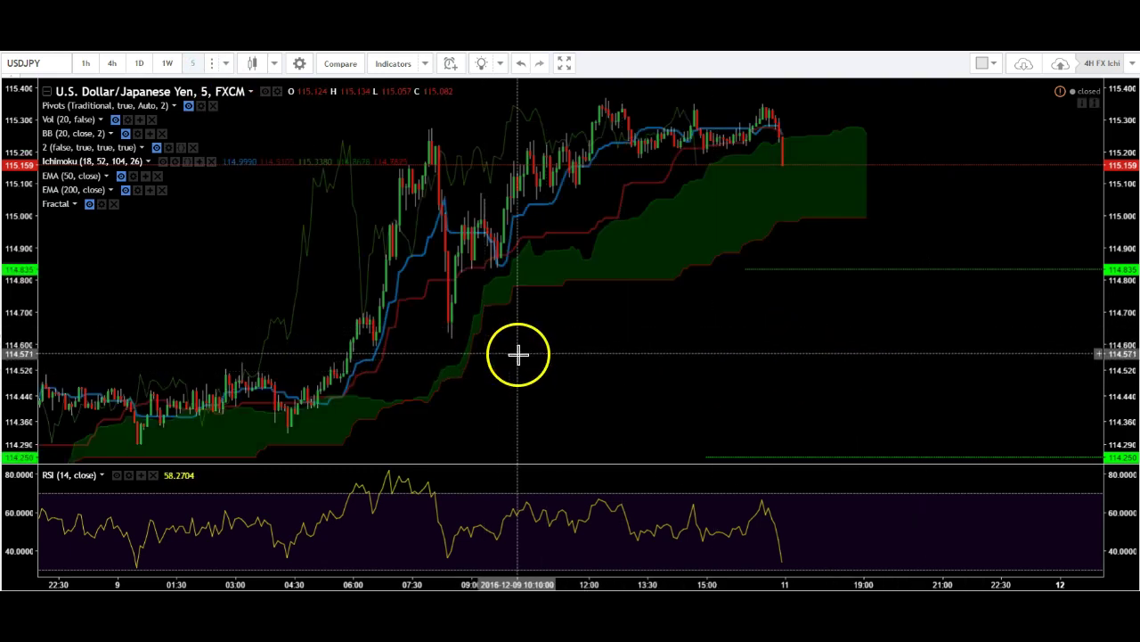
pyautogui.click(489, 354)
pyautogui.click(932, 173)
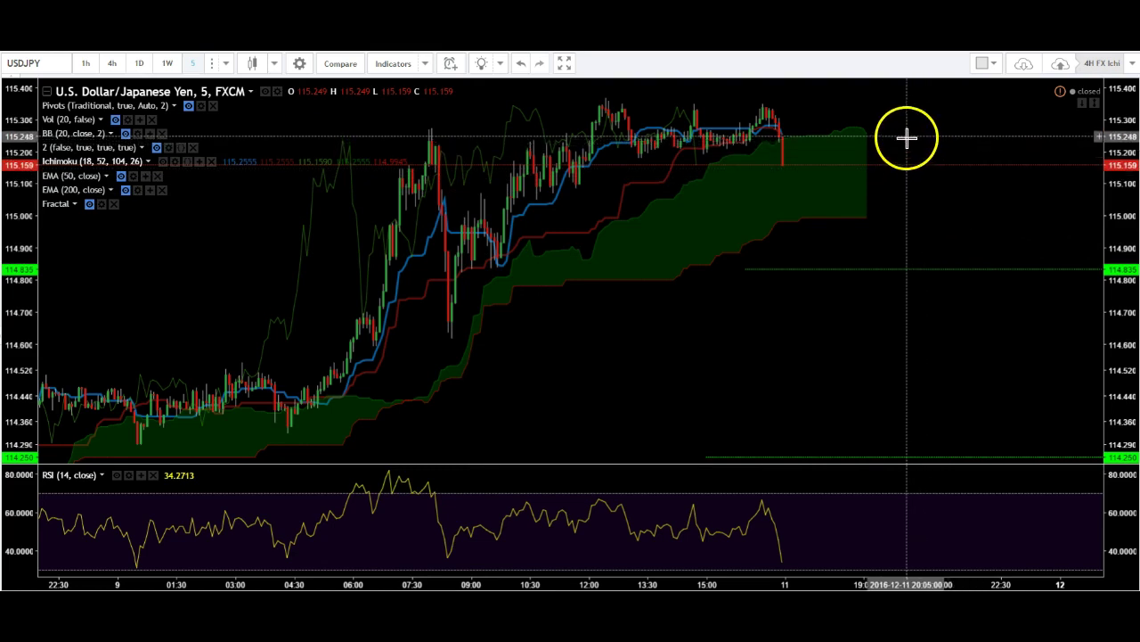
pyautogui.click(266, 92)
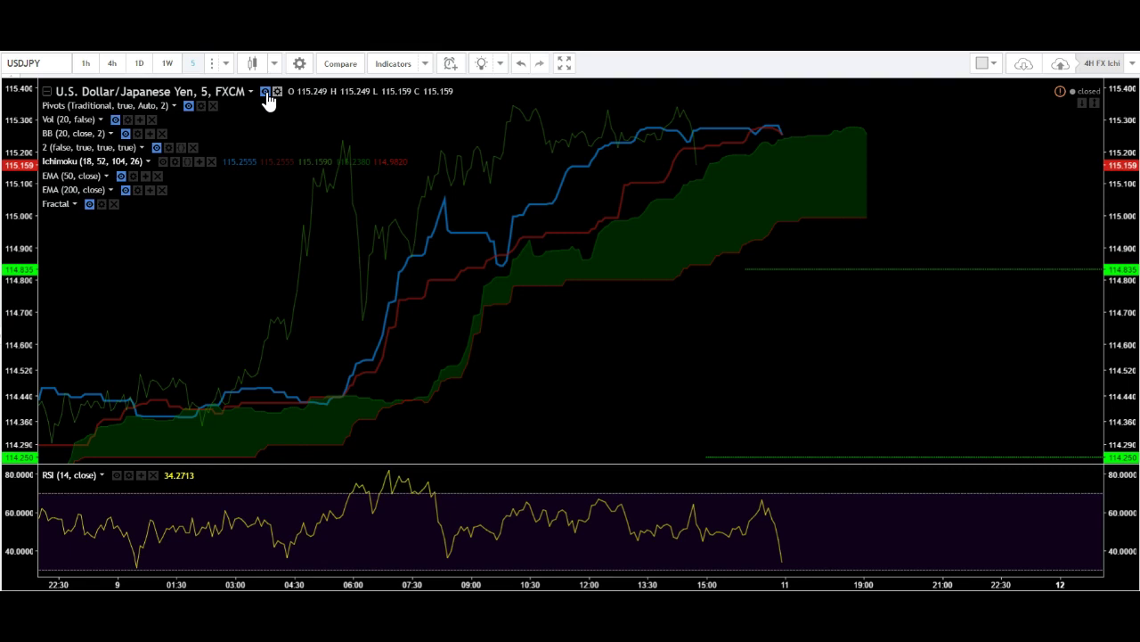
pyautogui.click(267, 93)
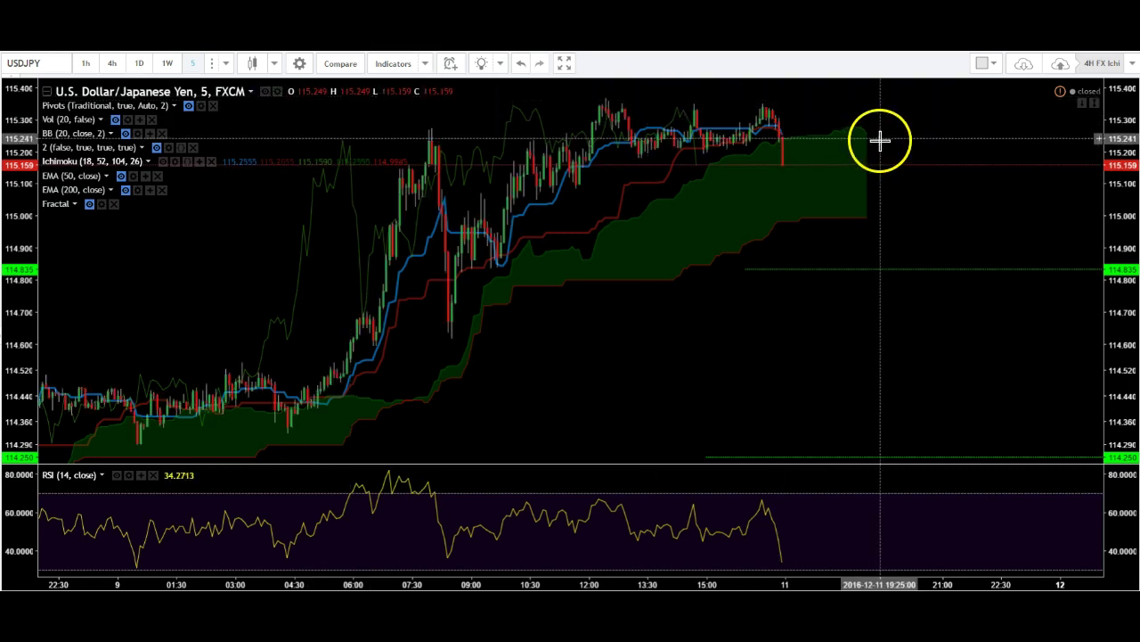
# Draw a green horizontal ray at 114.994 on the 5-minute USDJPY chart, level with the future cloud's flat lower edge
pyautogui.click(2, 123)
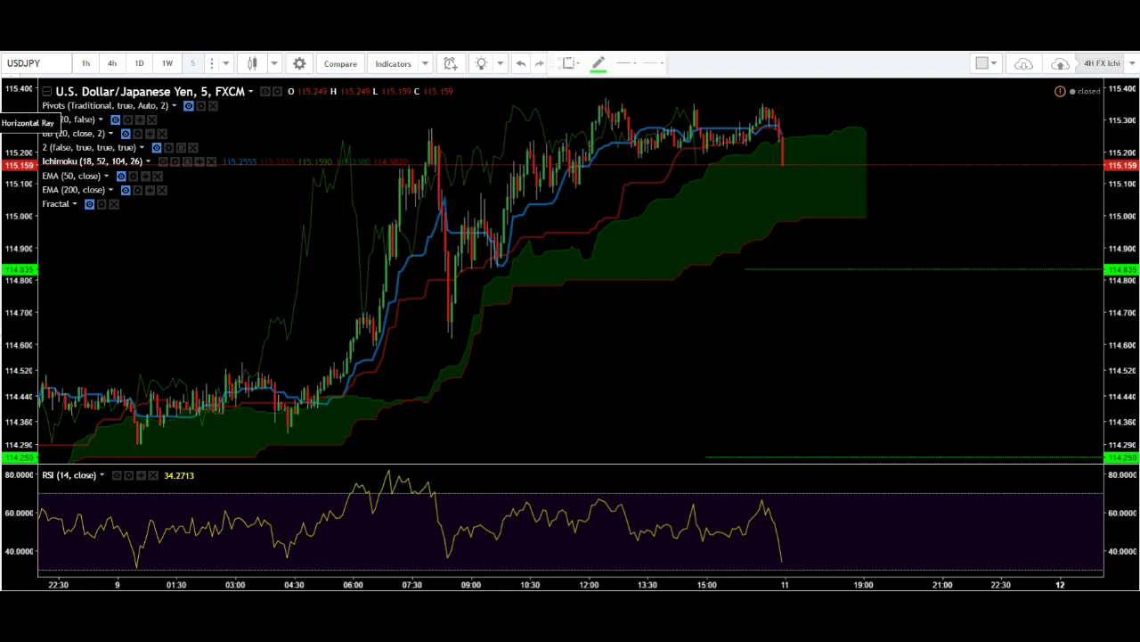
pyautogui.click(786, 218)
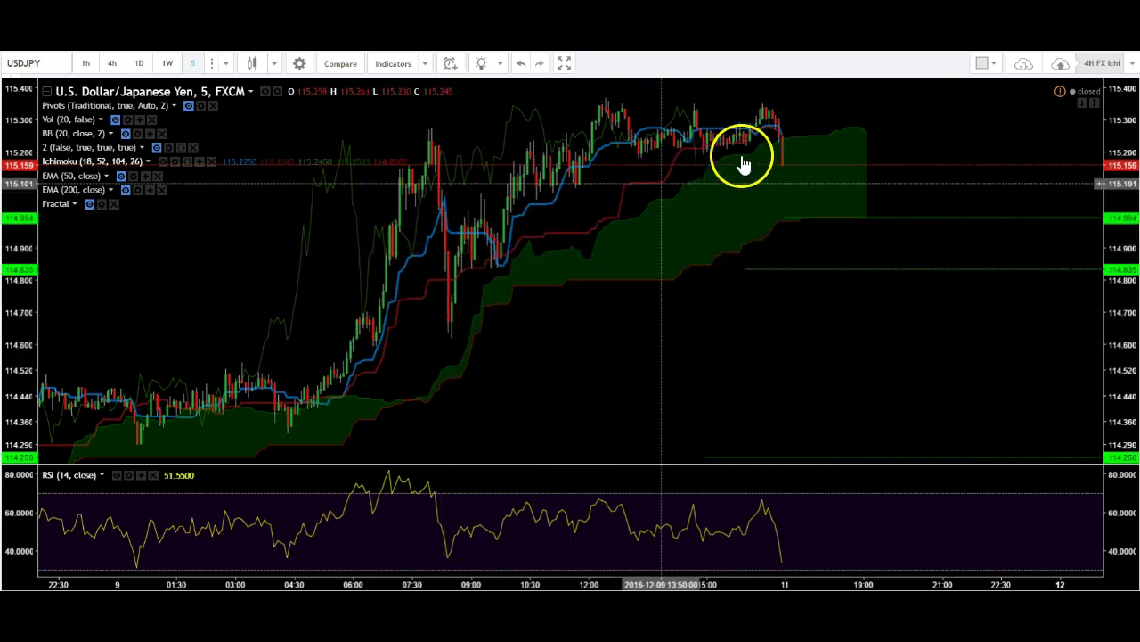
# Try two green trend lines from the 07:35 high area and the 08:30 low area to the latest 5-minute candles, and delete them
pyautogui.click(2, 126)
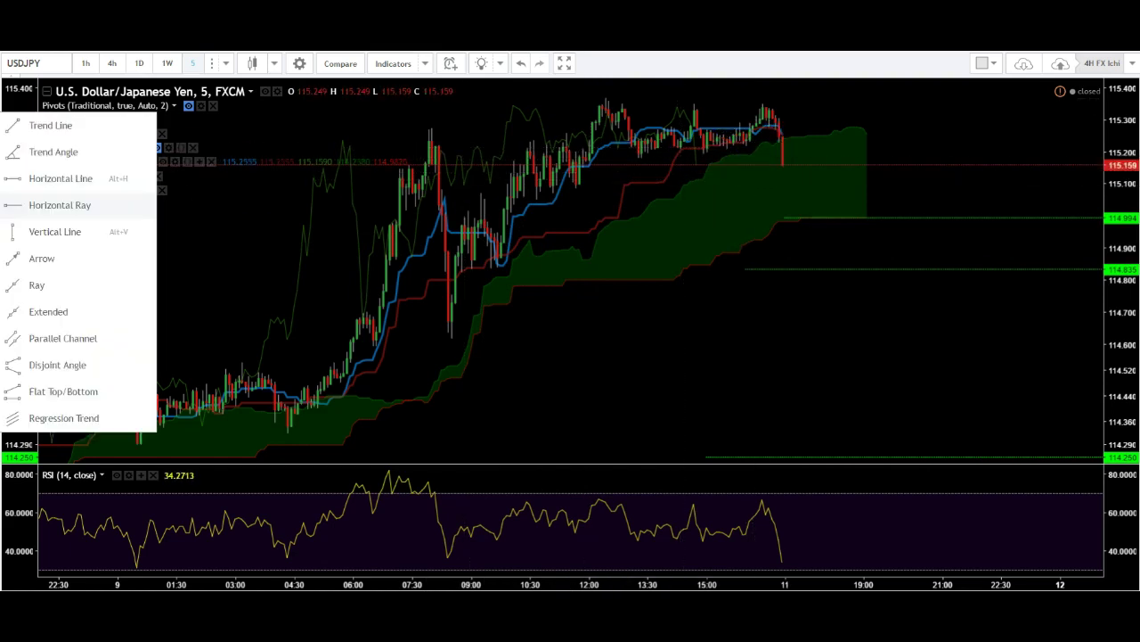
pyautogui.click(18, 126)
pyautogui.click(413, 134)
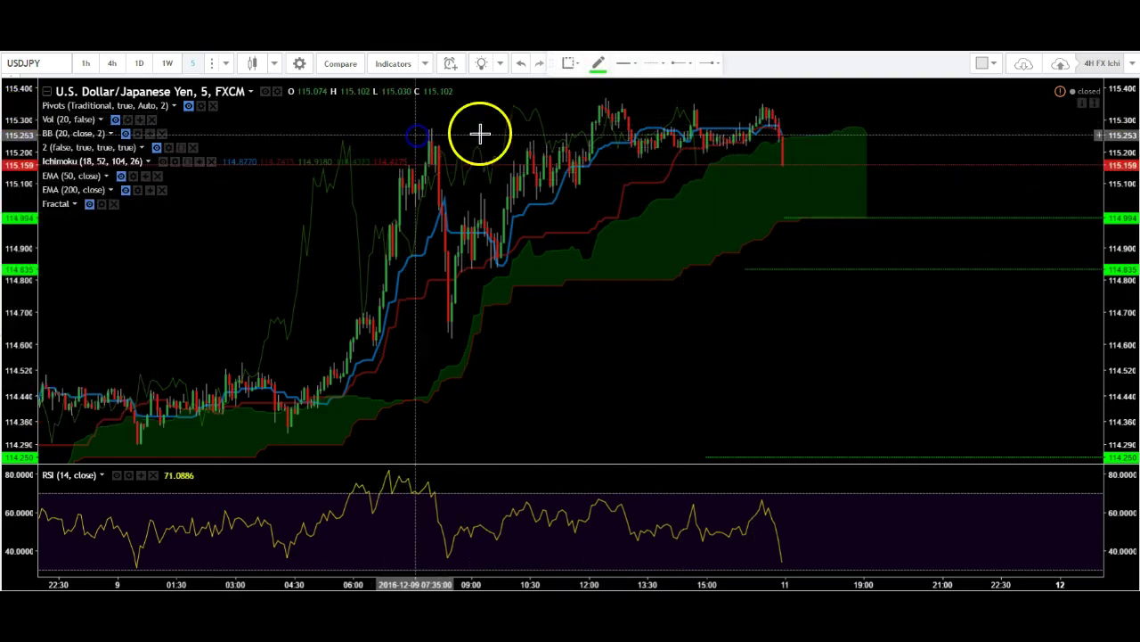
pyautogui.click(786, 129)
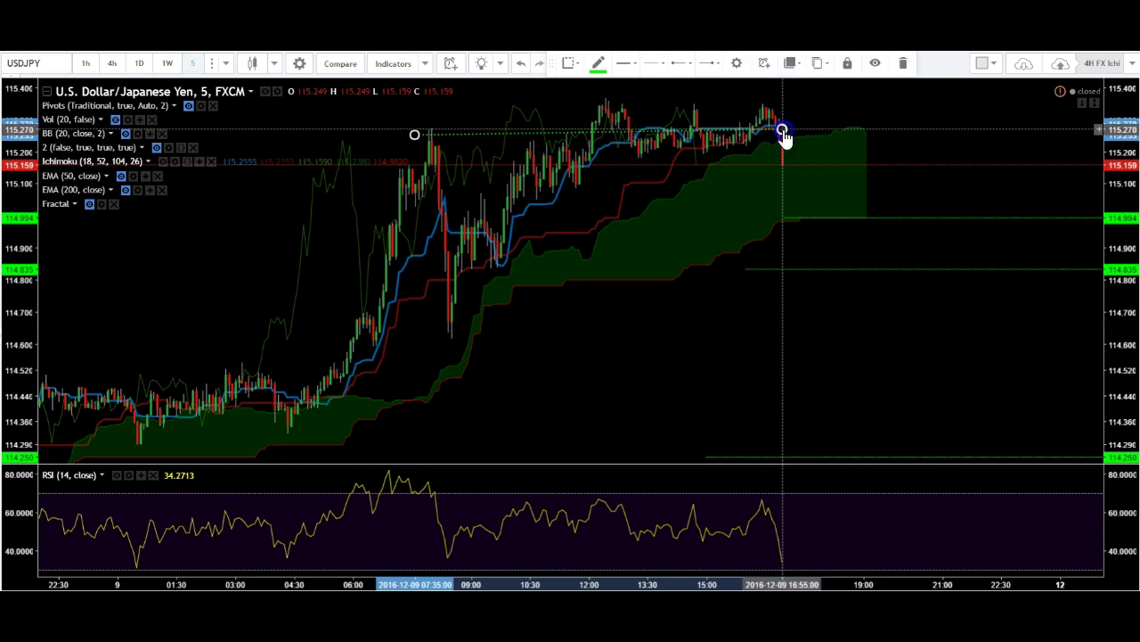
pyautogui.click(453, 308)
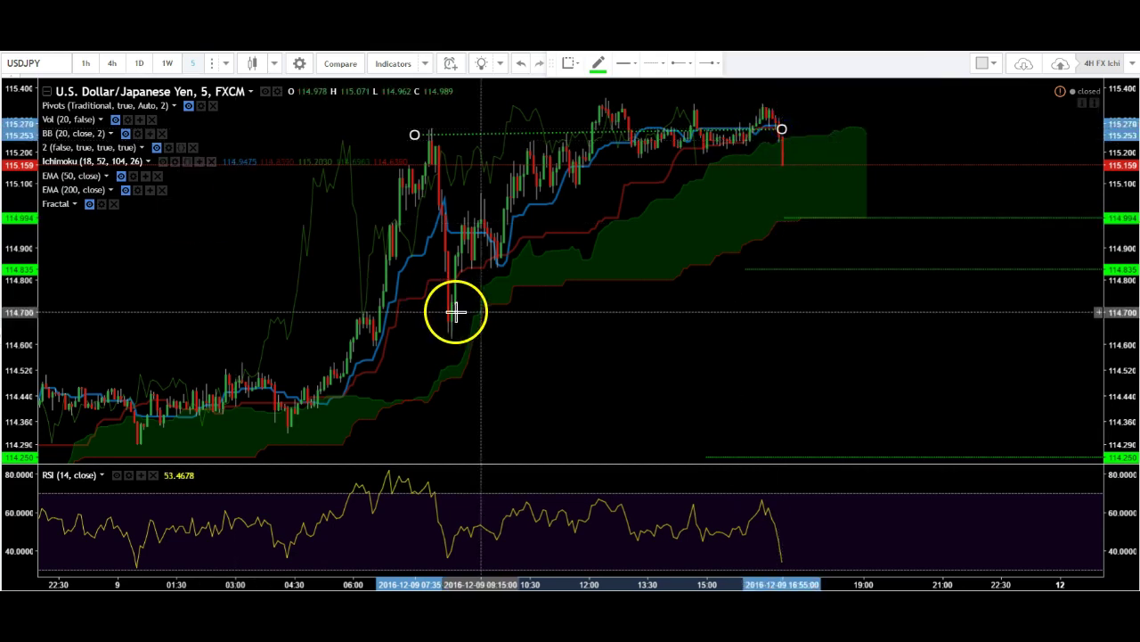
pyautogui.click(783, 147)
pyautogui.click(782, 132)
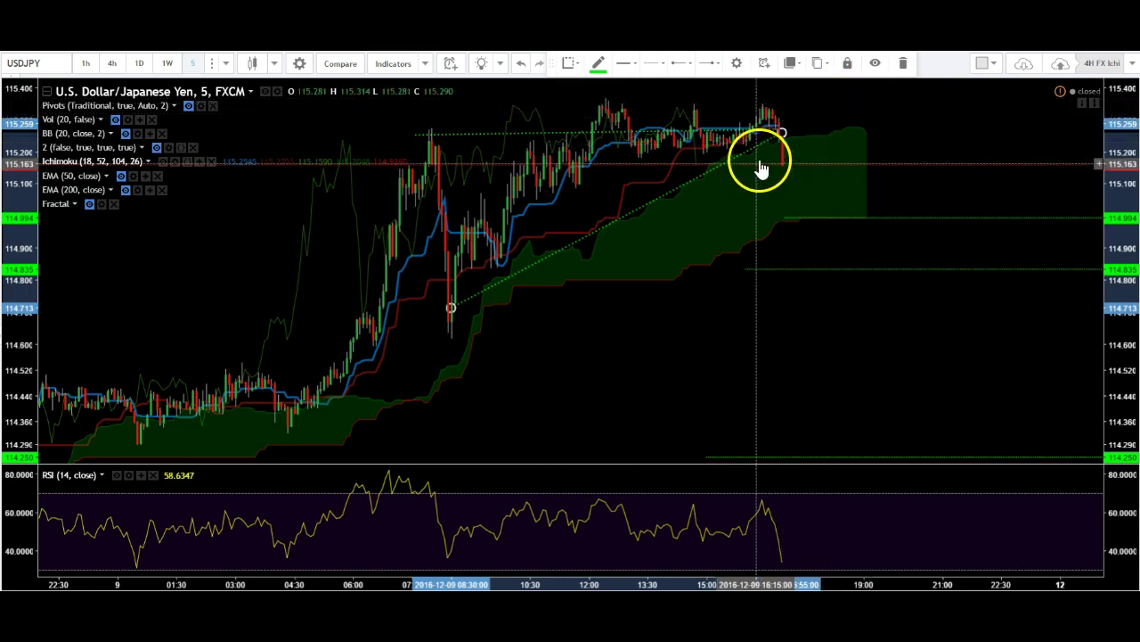
pyautogui.click(903, 63)
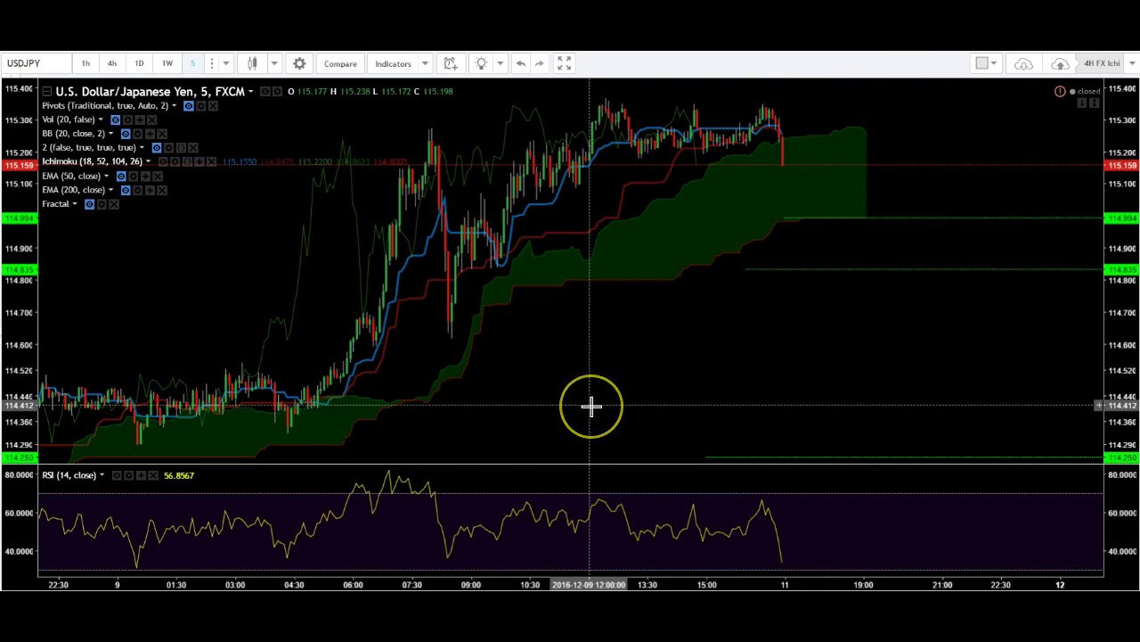
pyautogui.click(517, 400)
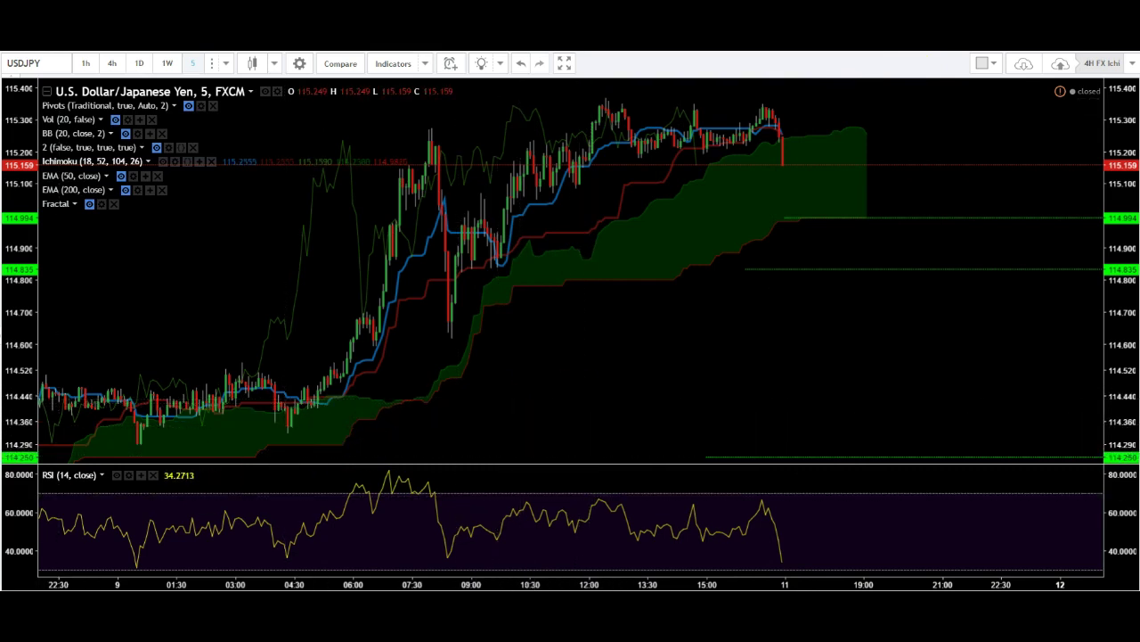
pyautogui.click(932, 418)
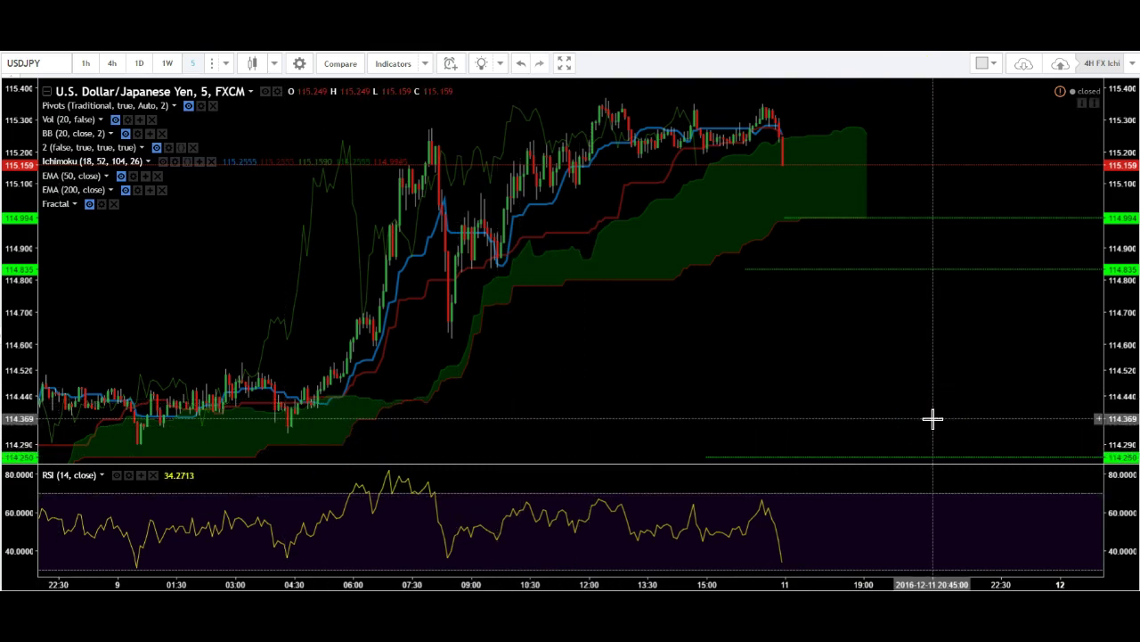